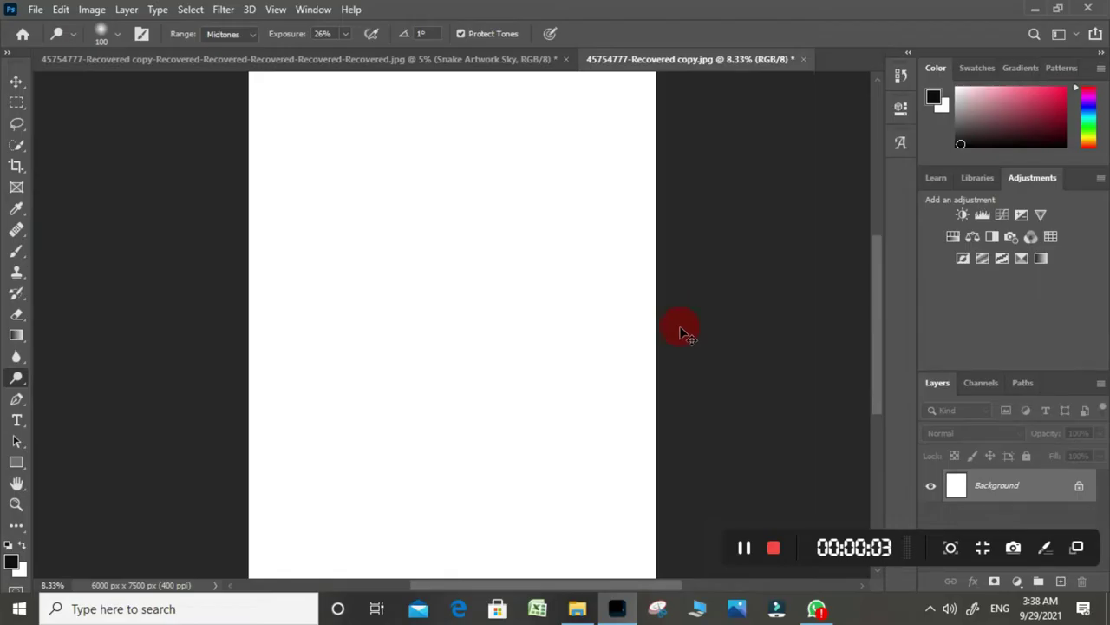
- Drag the maharshi movie still from File Explorer onto the blank poster canvas
left_click(590, 599)
mouse_move(530, 203)
left_mouse_down()
mouse_move(579, 592)
mouse_move(535, 388)
left_mouse_up()
left_click_drag(517, 314, 515, 258)
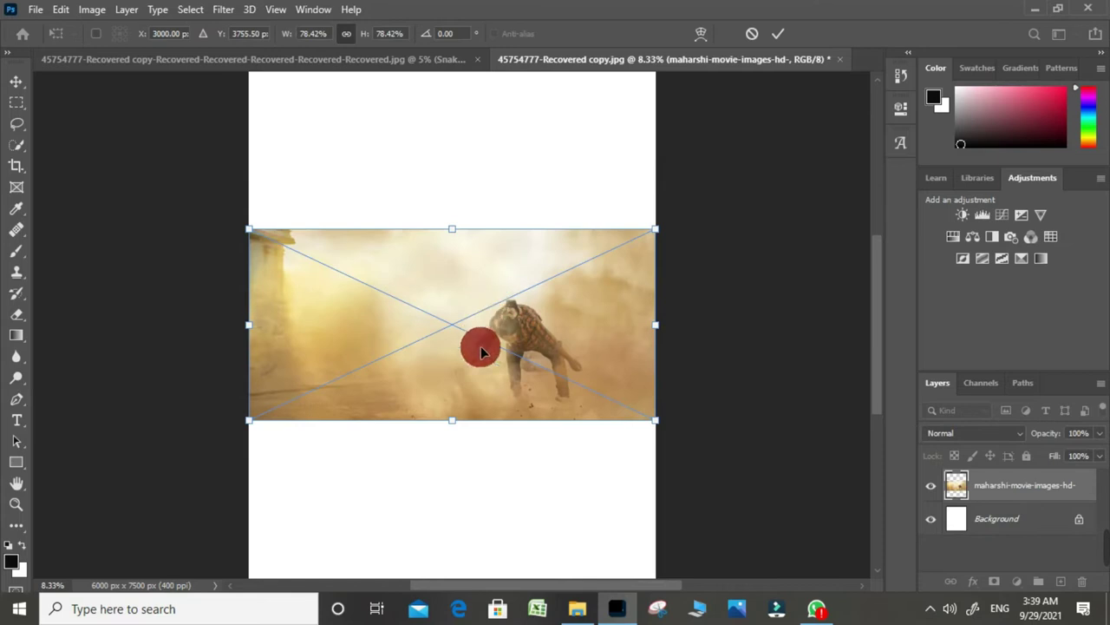
- Scale the still to about 208% and shift it right so the temple shows top-left
left_click_drag(452, 420, 466, 530)
left_click_drag(446, 440, 528, 474)
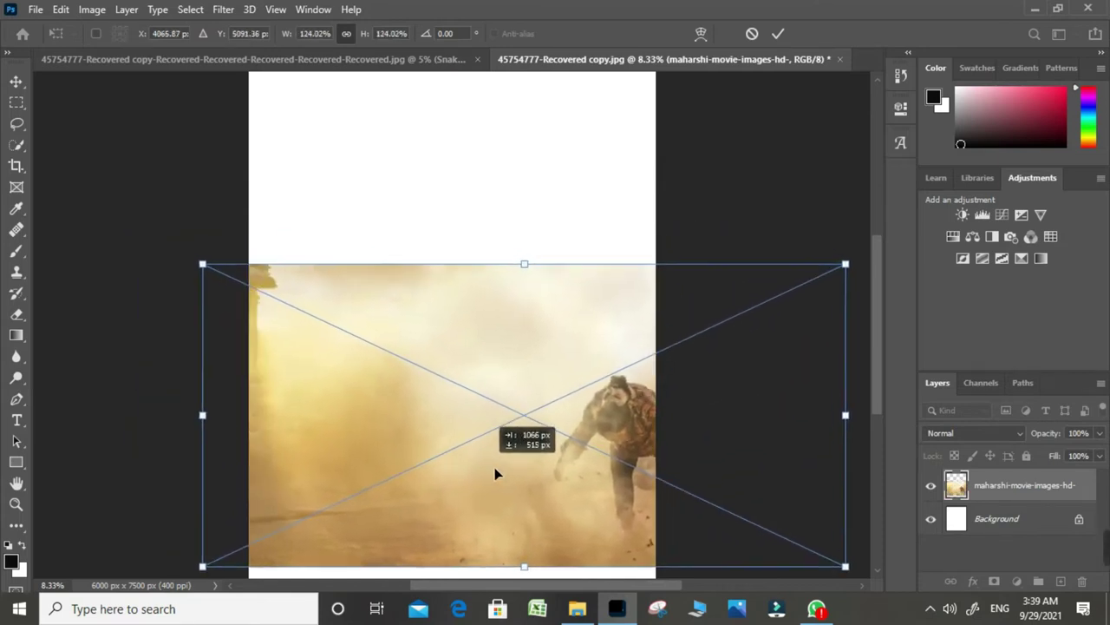
left_click_drag(580, 268, 615, 81)
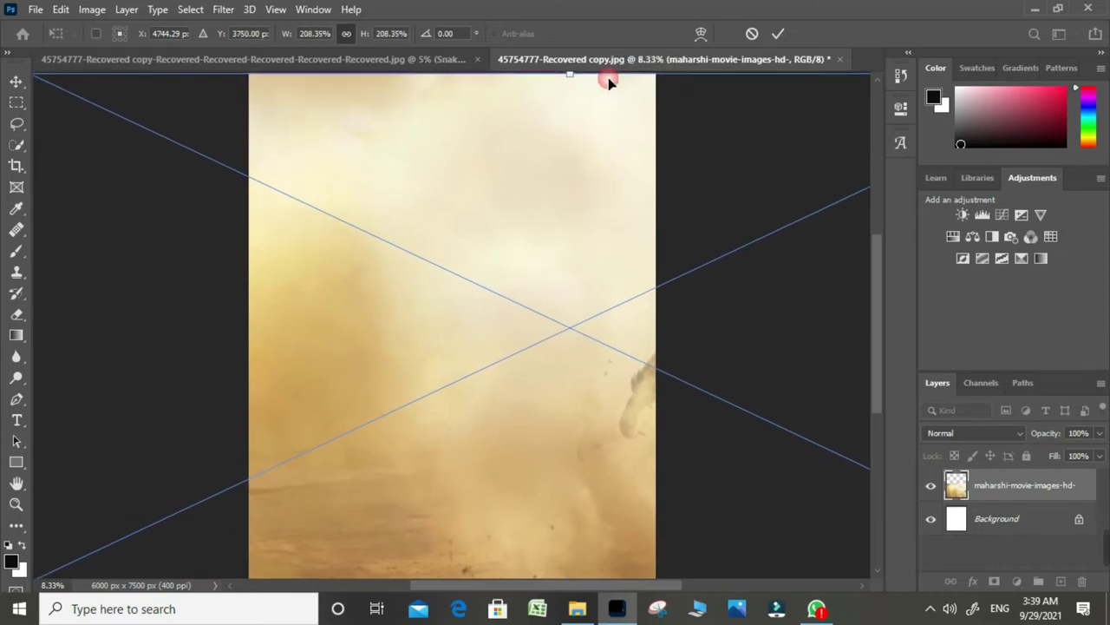
mouse_move(556, 177)
left_mouse_down()
mouse_move(783, 183)
mouse_move(763, 184)
left_mouse_up()
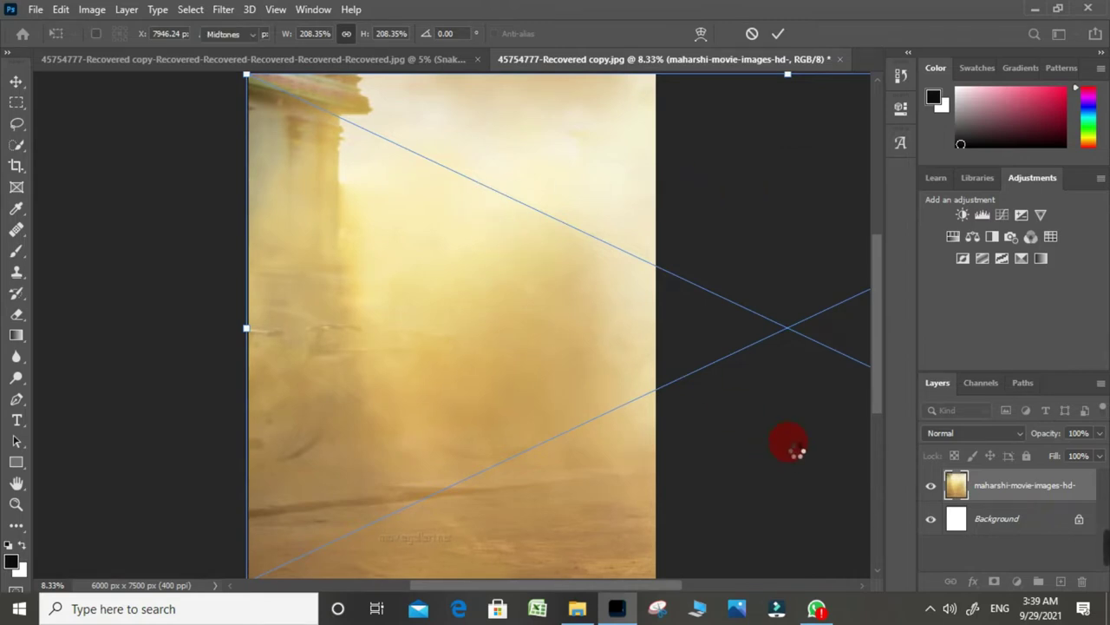
key("o")
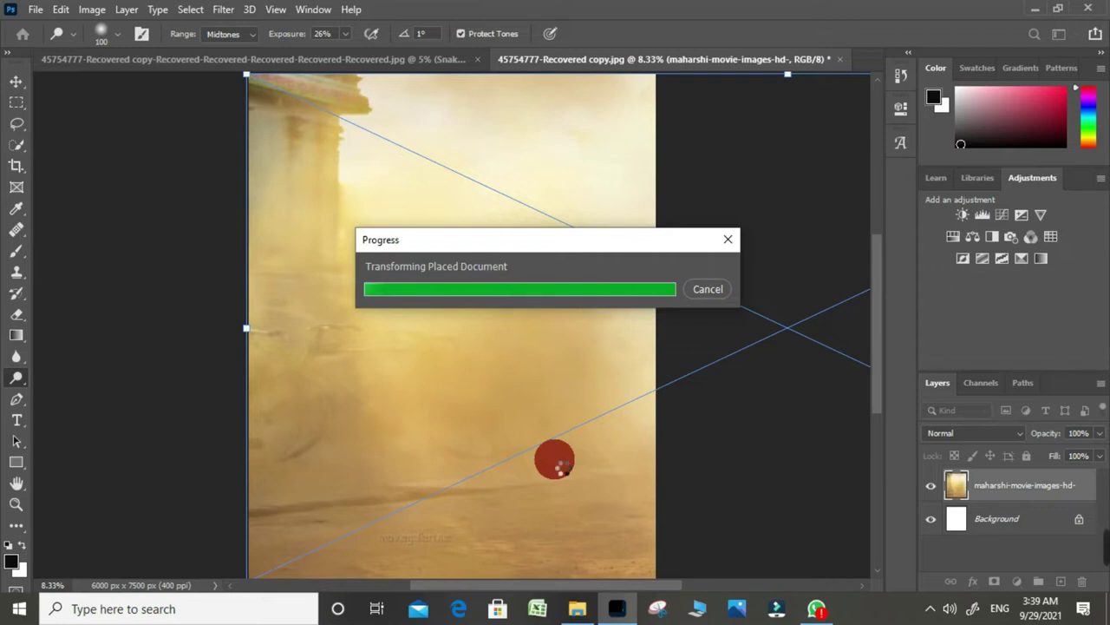
- Rasterize the movie still layer and duplicate it
right_click(1043, 486)
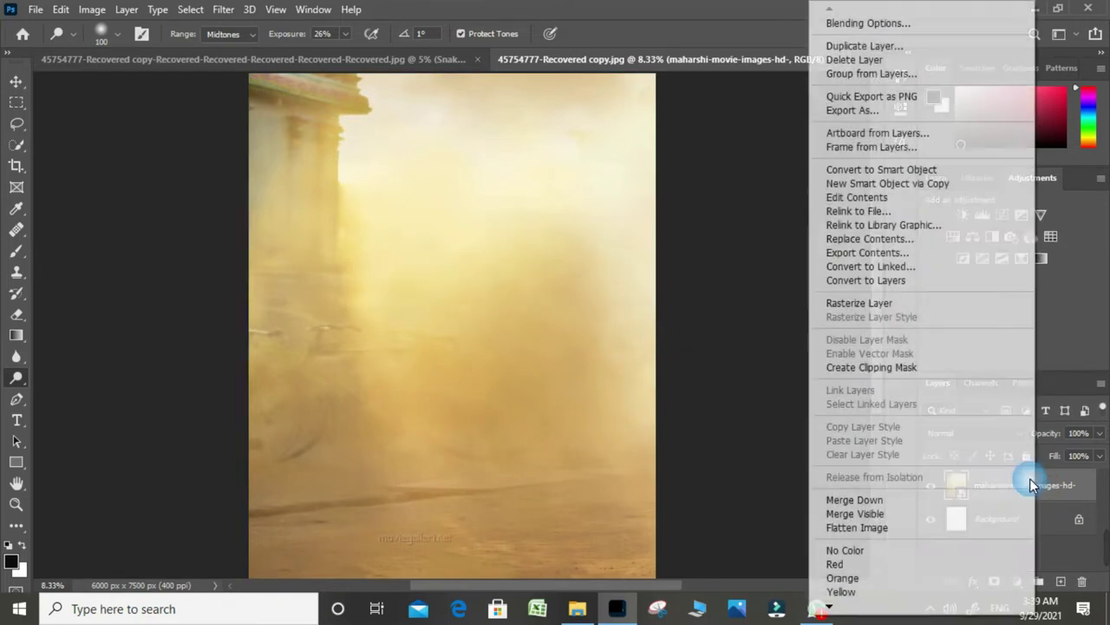
left_click(900, 305)
mouse_move(992, 475)
left_mouse_down()
mouse_move(1051, 517)
mouse_move(1060, 580)
left_mouse_up()
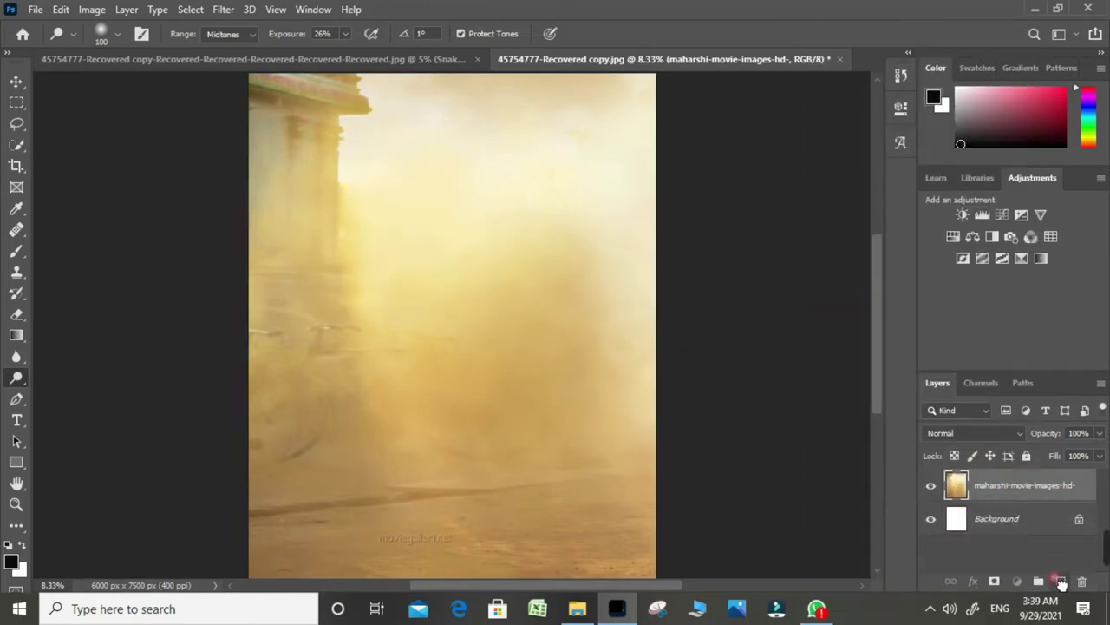
left_click(998, 485)
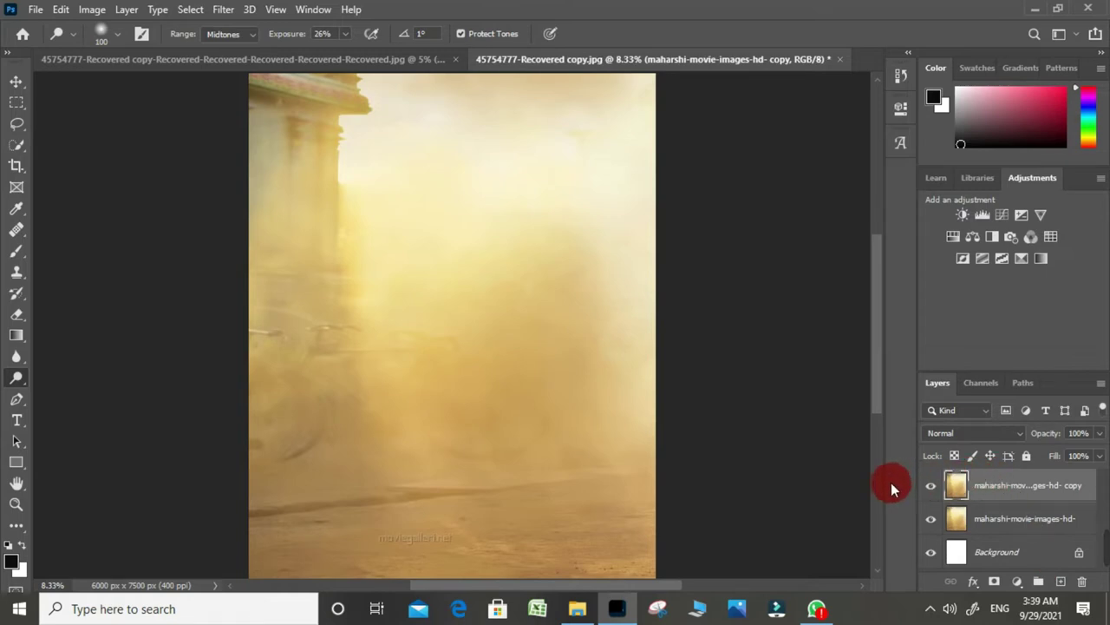
- Shrink the copy to about 88%, placing the crouching man in the lower right
key("ctrl+minus")
key("ctrl+minus")
key("ctrl+plus")
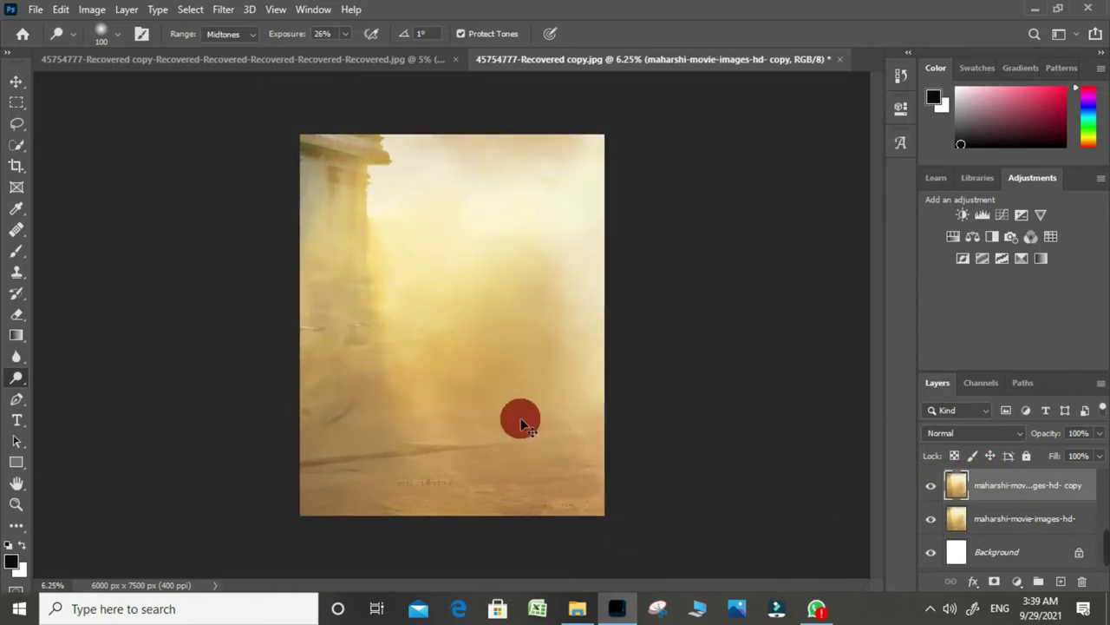
key("ctrl+t")
mouse_move(532, 438)
left_mouse_down()
mouse_move(182, 436)
mouse_move(289, 445)
mouse_move(225, 444)
left_mouse_up()
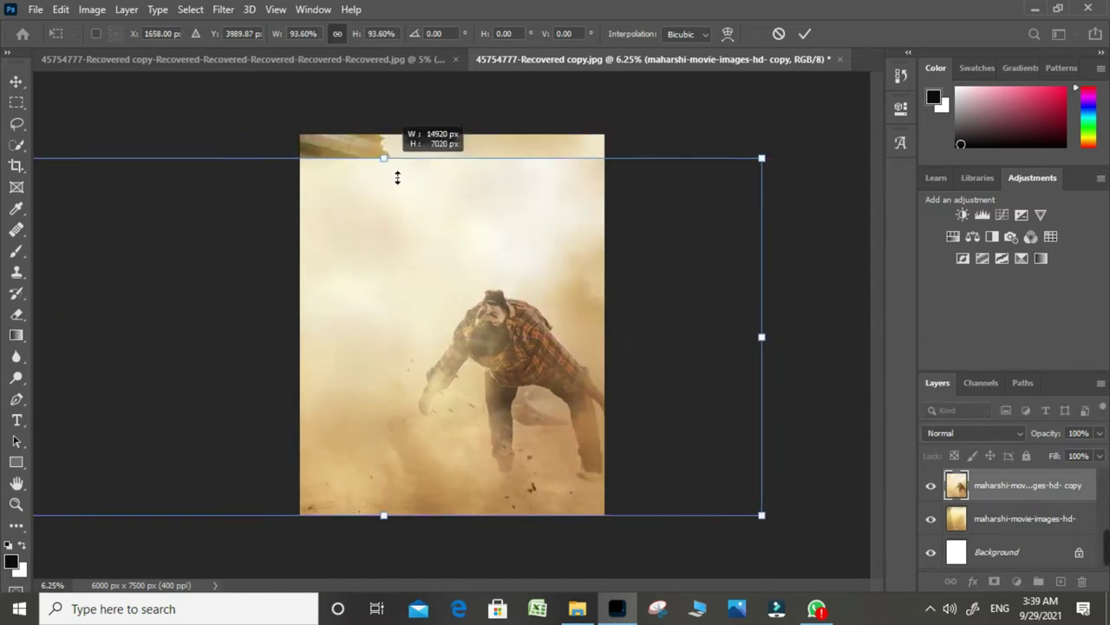
left_click_drag(396, 145, 399, 186)
mouse_move(384, 252)
left_mouse_down()
mouse_move(413, 303)
mouse_move(491, 288)
left_mouse_up()
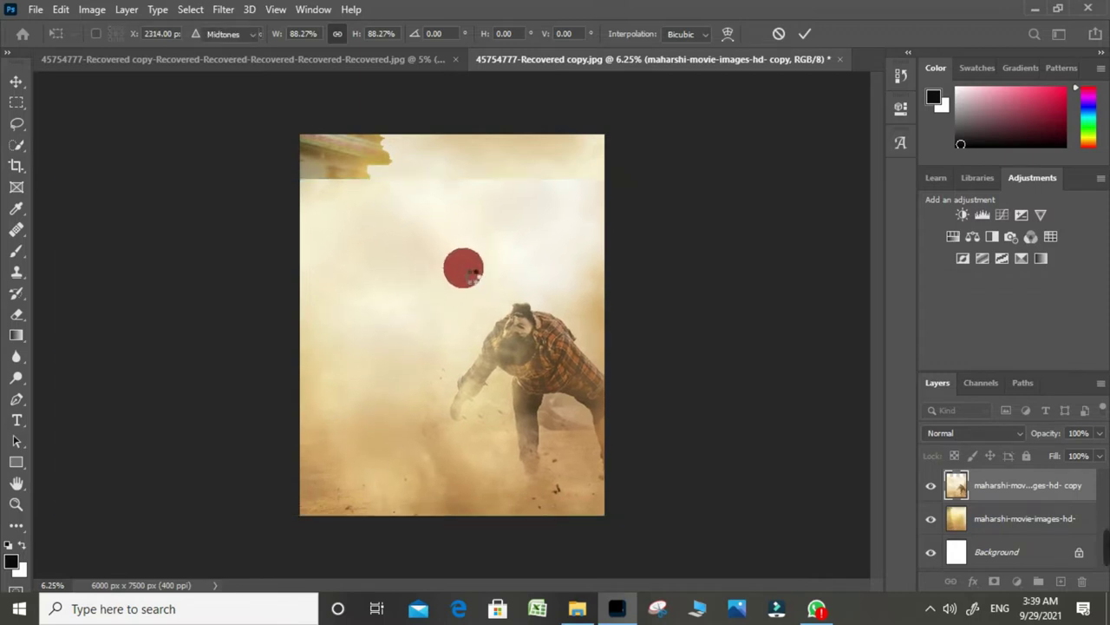
key("o")
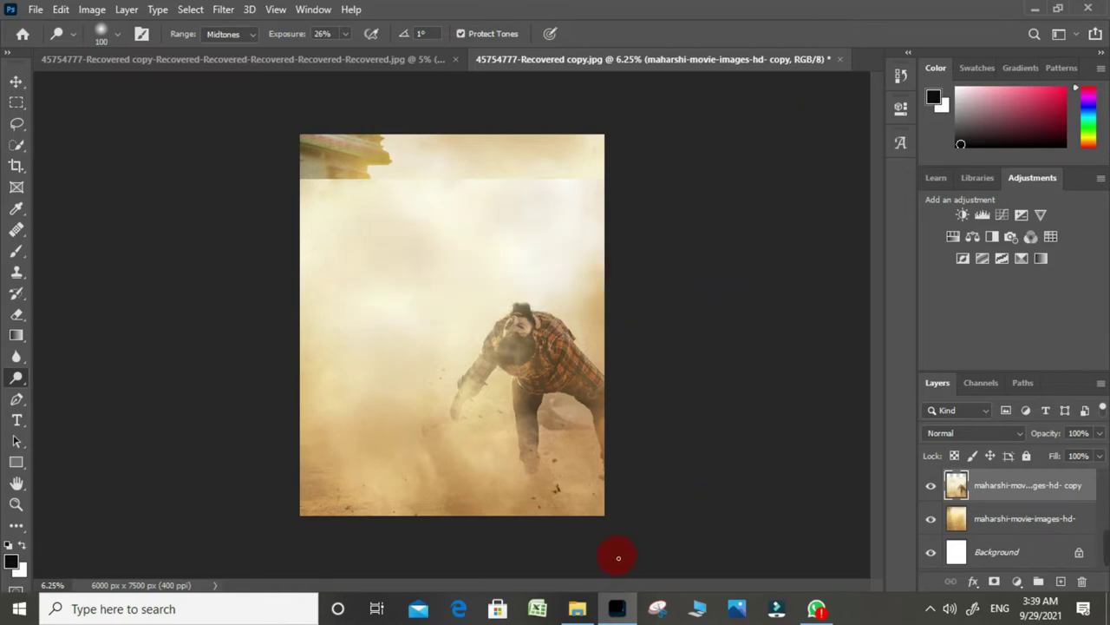
left_click(577, 608)
- Place the DSC01547 copy cut-out of the young man centred on the poster at about 106%
left_click(366, 190)
left_click_drag(382, 214, 560, 480)
mouse_move(489, 375)
left_mouse_down()
mouse_move(452, 282)
mouse_move(457, 322)
left_mouse_up()
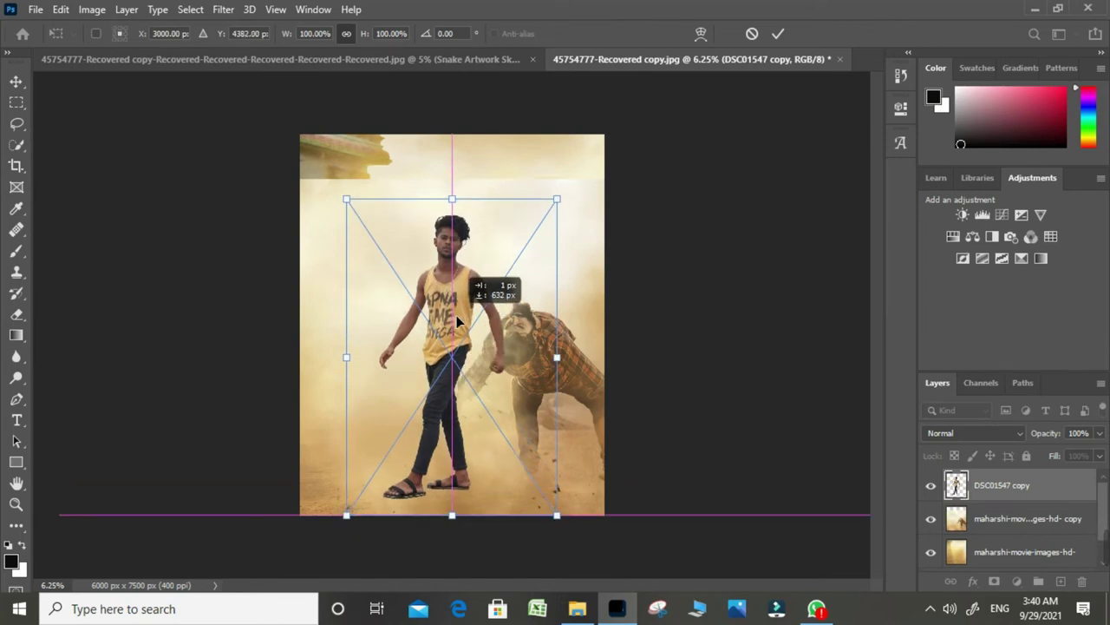
left_click_drag(475, 200, 458, 185)
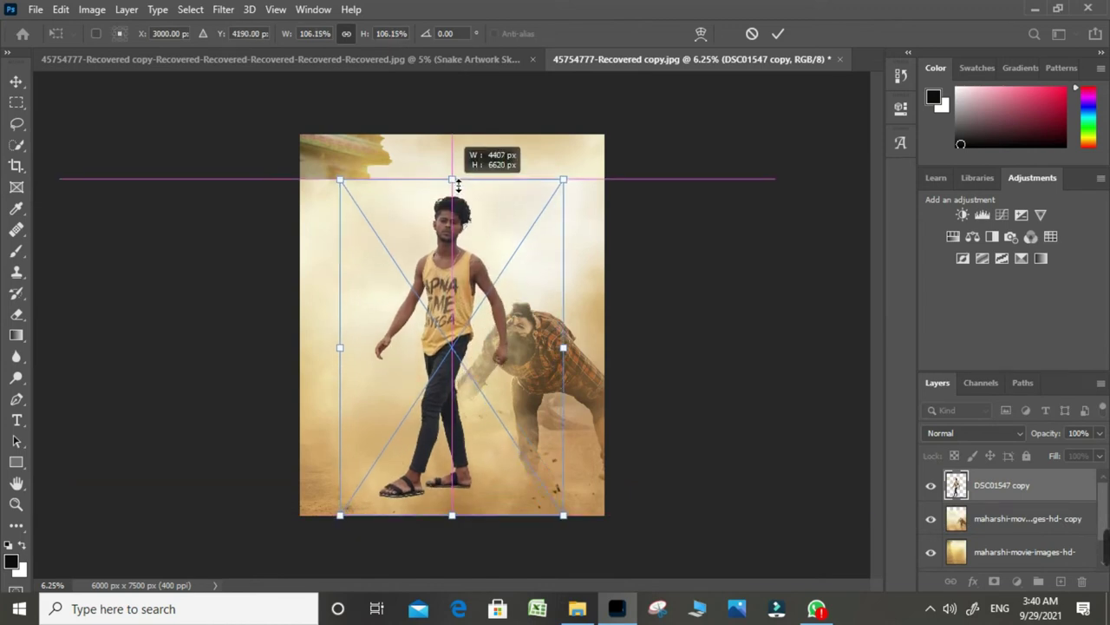
left_click_drag(431, 299, 433, 303)
double_click(433, 304)
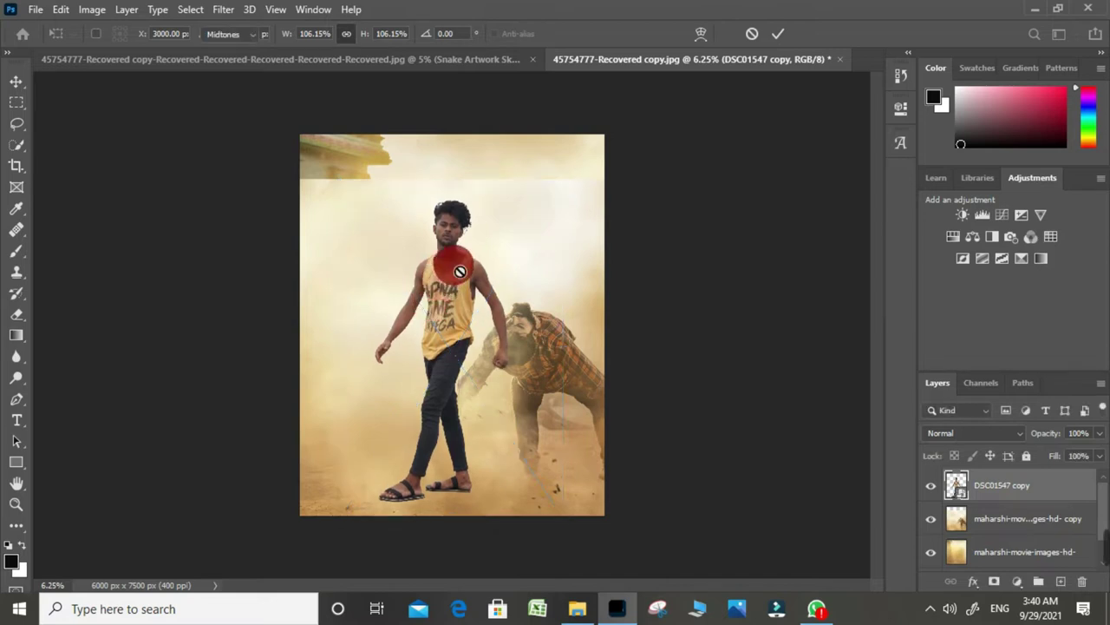
- Rasterize the young man's cut-out layer
key("o")
left_click(489, 237)
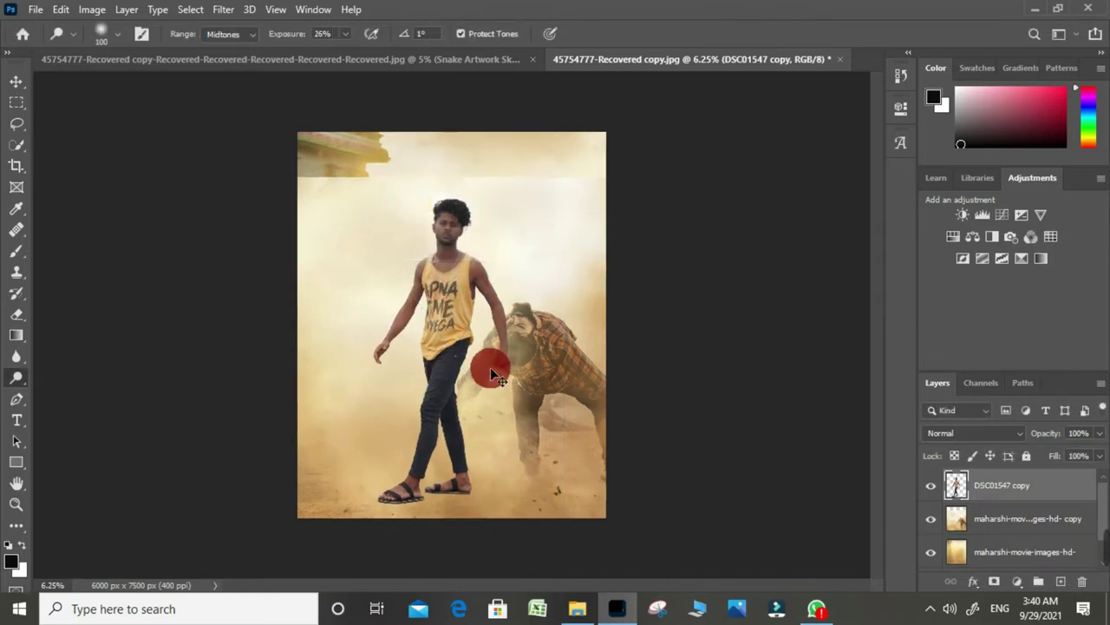
key("ctrl+plus")
mouse_move(495, 401)
left_mouse_down()
mouse_move(480, 345)
mouse_move(565, 322)
left_mouse_up()
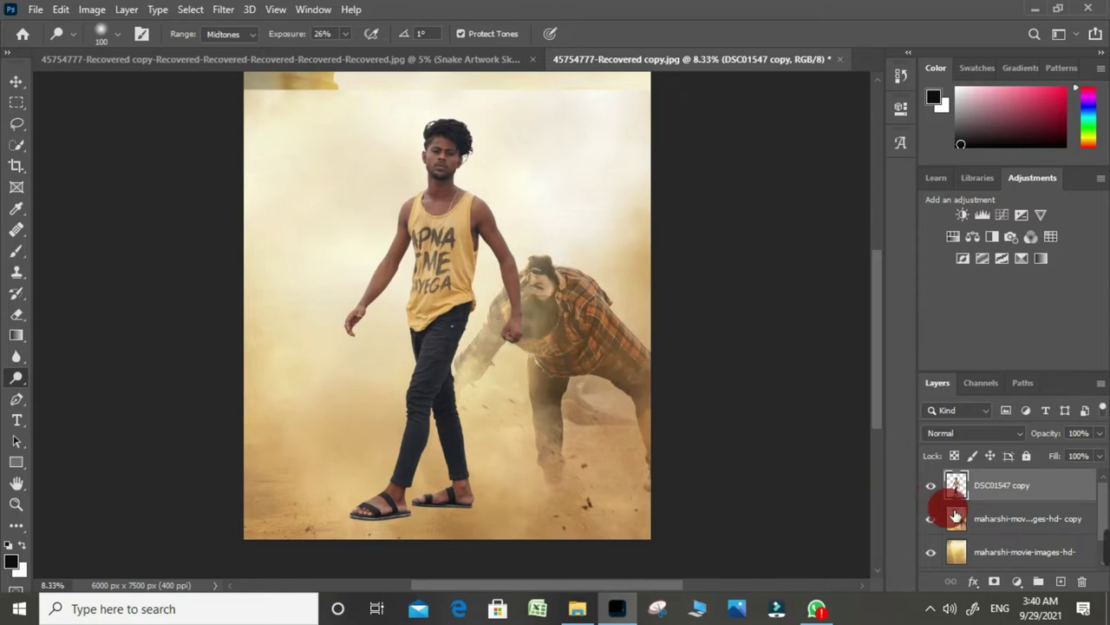
- Shrink the crouching man's copy layer to about 89% and move it down
left_click(998, 518)
key("ctrl+t")
left_click_drag(586, 363, 574, 371)
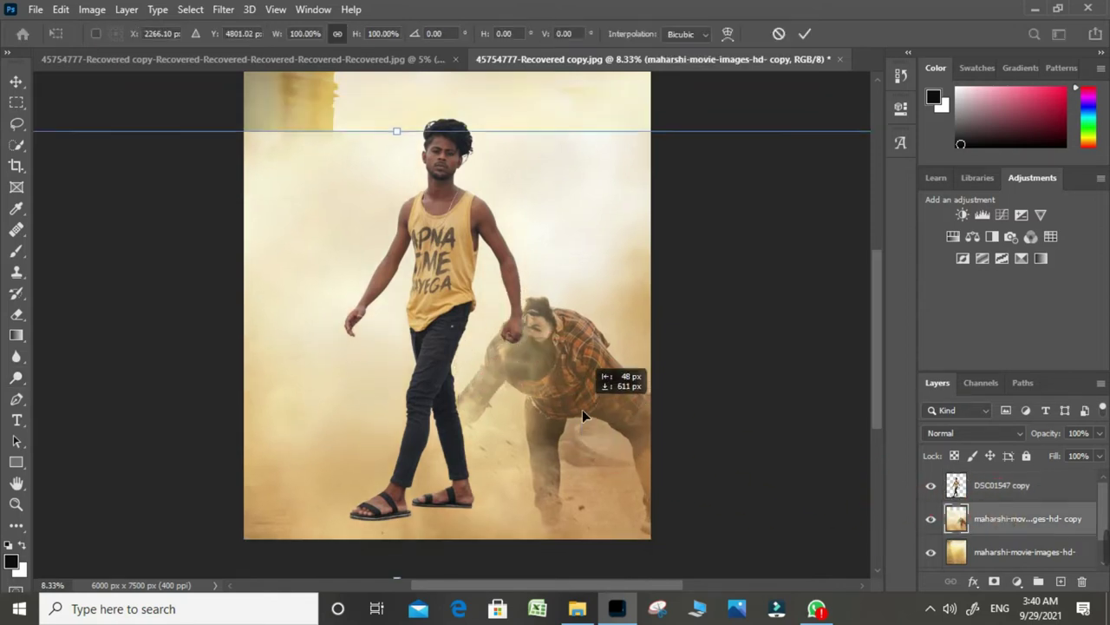
left_click(394, 538)
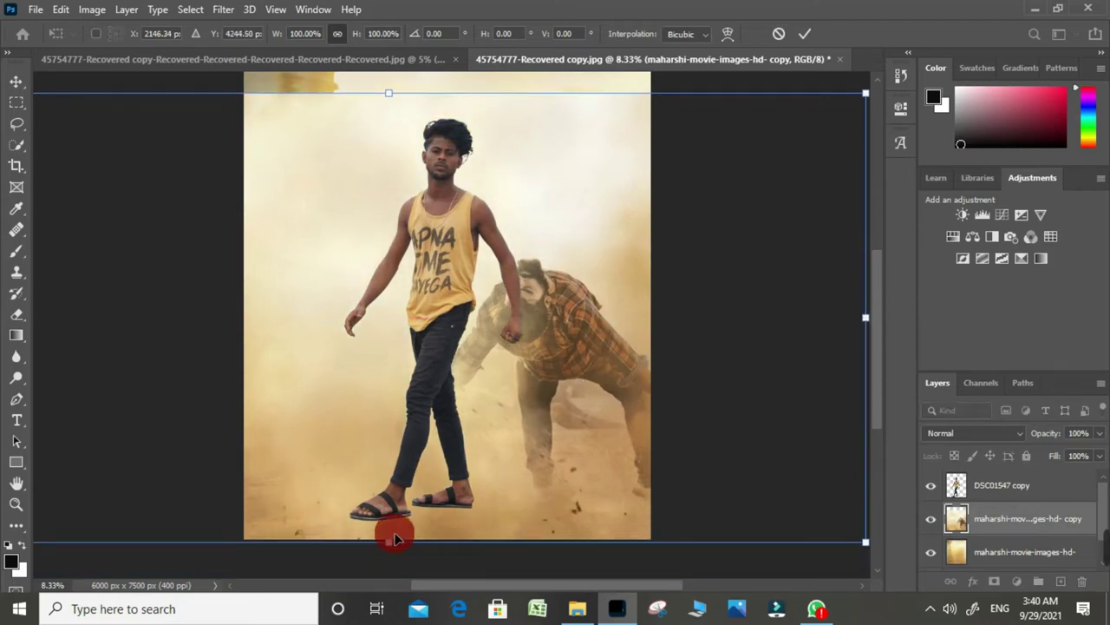
left_click_drag(395, 544, 397, 495)
left_click_drag(473, 452, 483, 500)
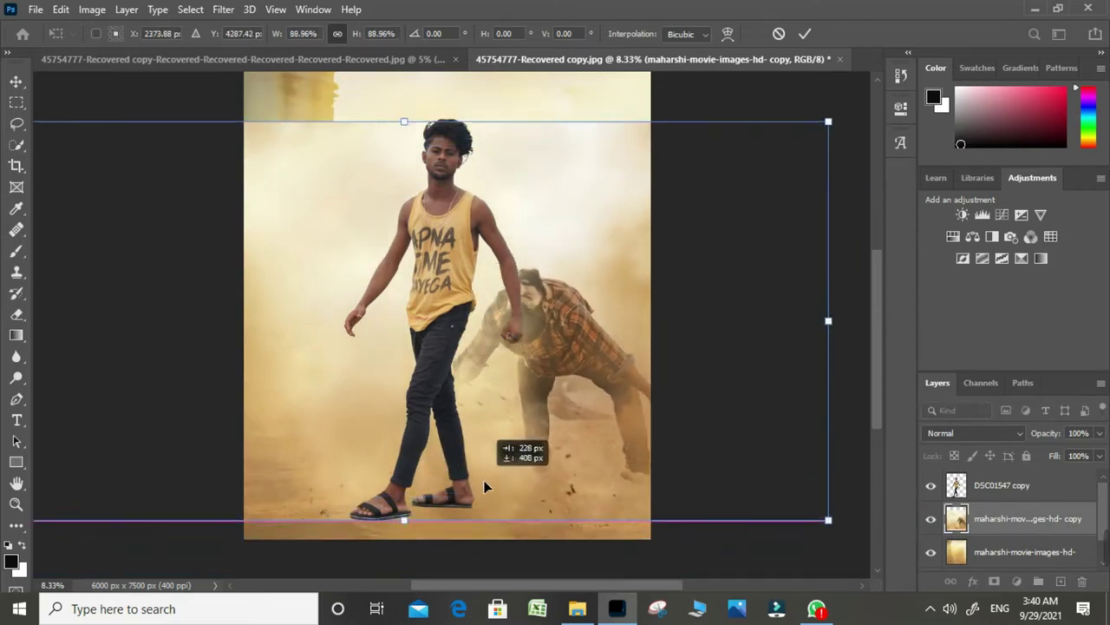
left_click(519, 386)
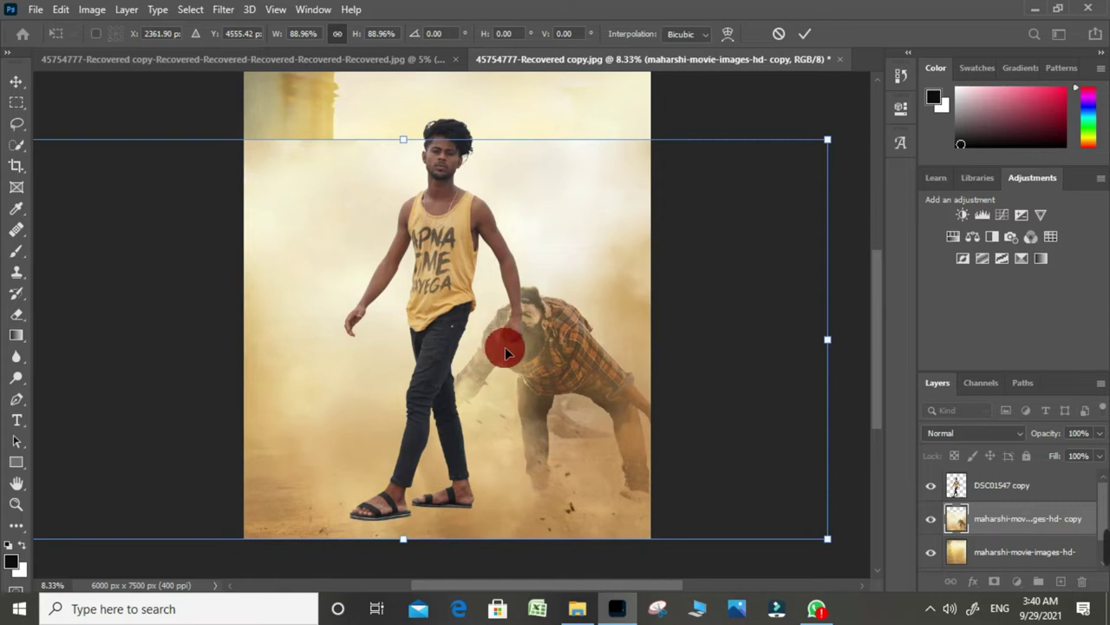
- Lower the crouching man slightly, tilt him about -1.4° and commit
left_click_drag(522, 341, 547, 349)
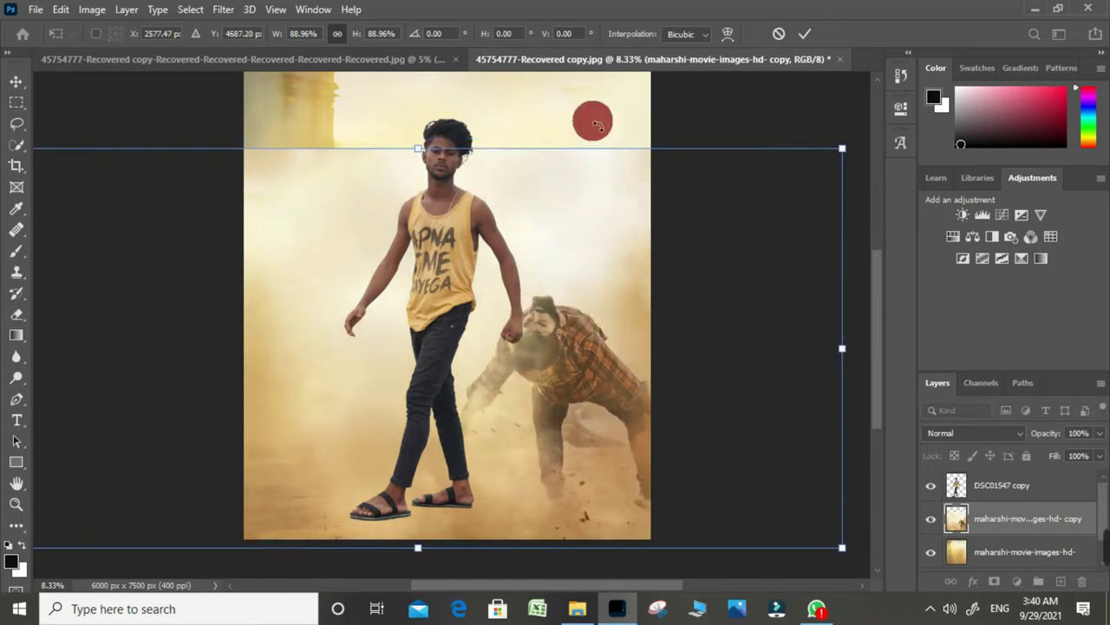
left_click_drag(596, 126, 587, 146)
left_click_drag(581, 289, 564, 298)
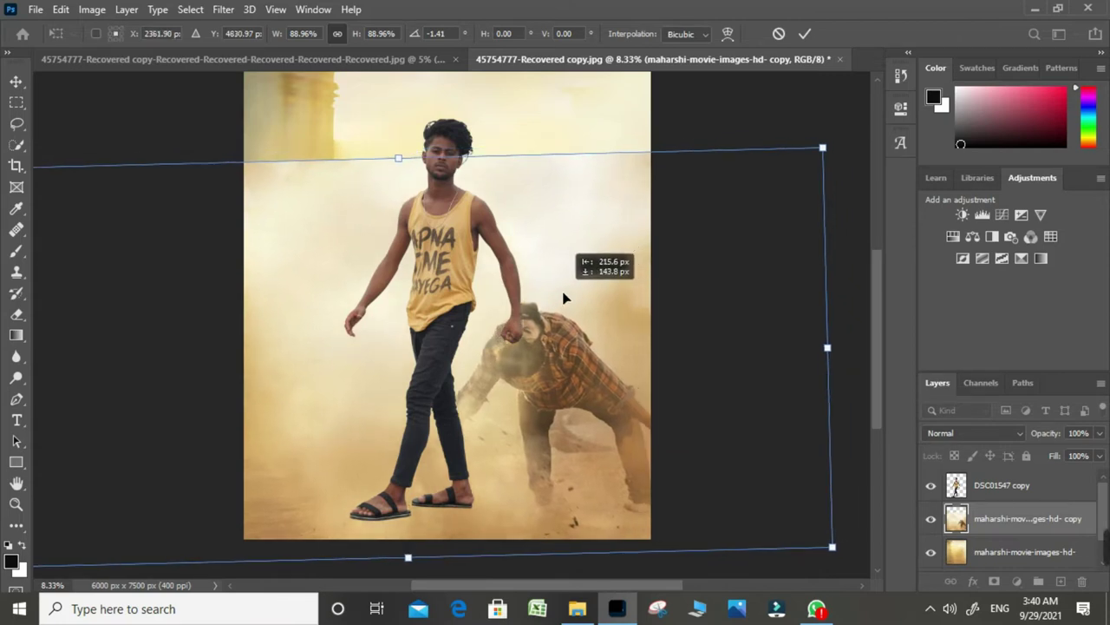
left_click(576, 322)
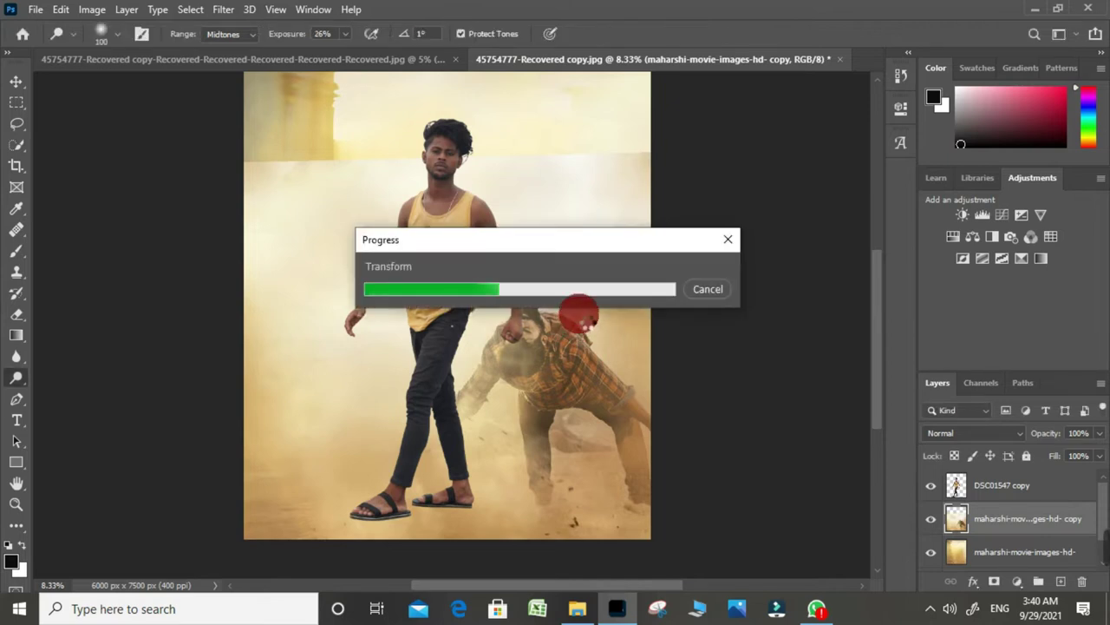
left_click(1005, 496)
- Tilt the young man slightly and shift him right
left_click_drag(556, 282, 543, 276)
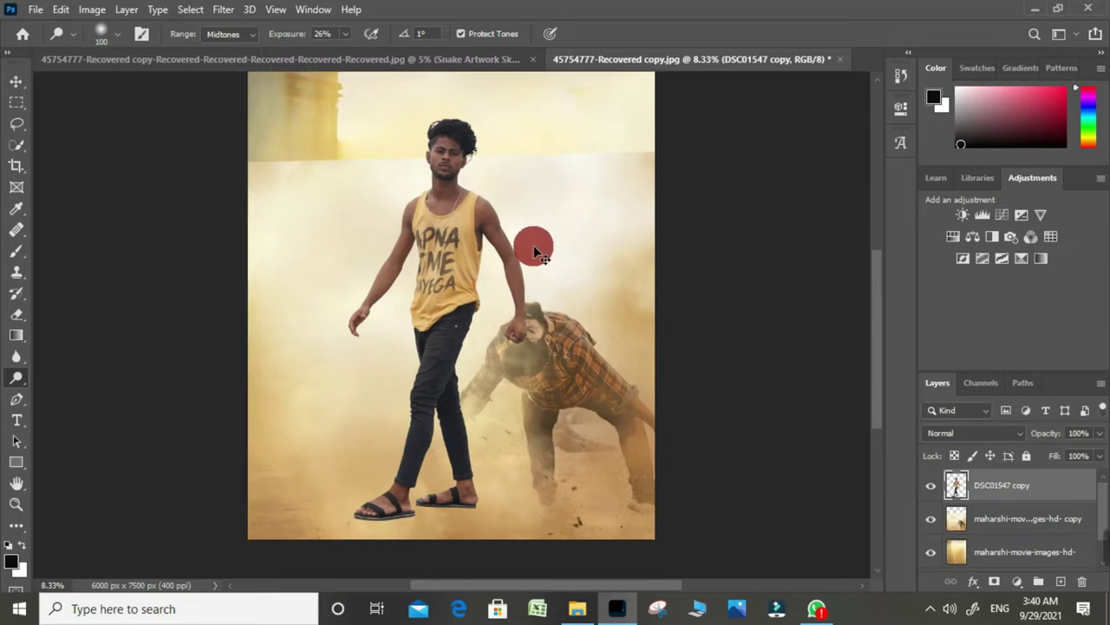
key("ctrl+t")
left_click_drag(526, 99, 513, 92)
left_click_drag(495, 281, 488, 289)
key("Return")
key("o")
- Enlarge the young man to about 105% and move him left toward the crouching man
scroll(520, 395, "up", 1)
scroll(581, 351, "up", 1)
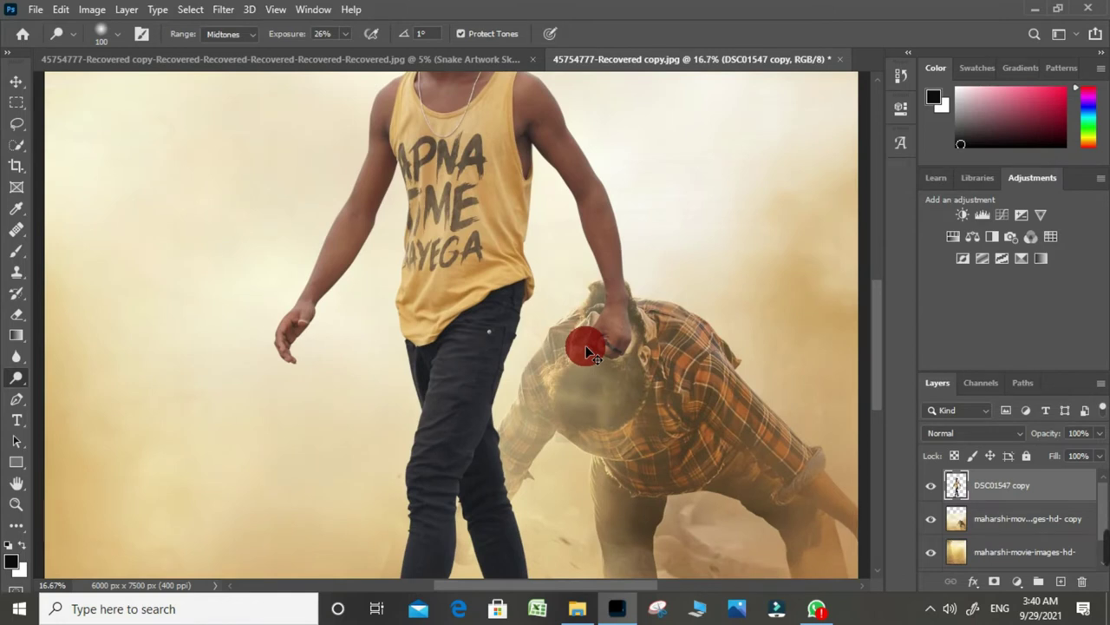
scroll(586, 345, "down", 1)
scroll(578, 354, "down", 2)
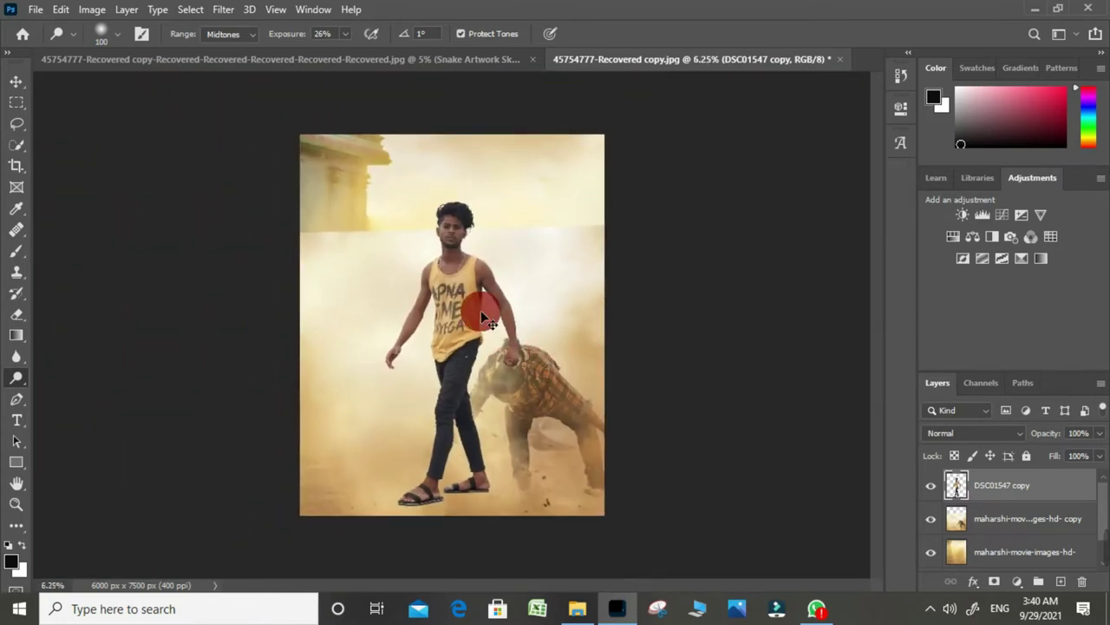
key("ctrl+t")
left_click_drag(452, 199, 452, 184)
left_click_drag(467, 302, 459, 305)
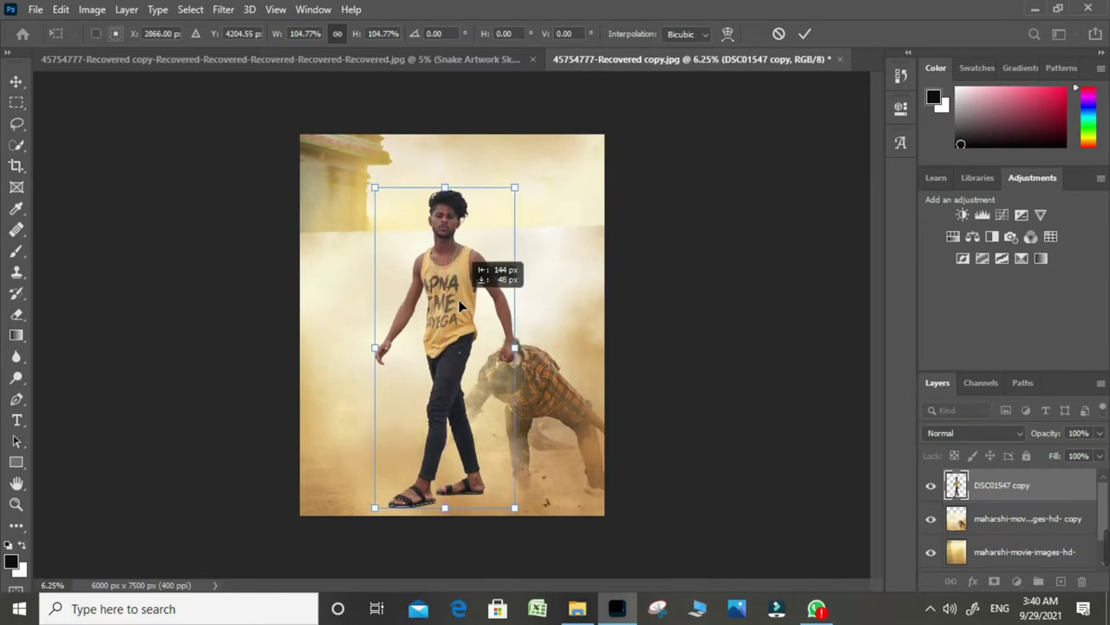
key("Return")
- Erase the young man's fist where it covers the crouching man's head, using a smaller brush
key("o")
mouse_move(564, 359)
left_mouse_down()
mouse_move(555, 371)
mouse_move(543, 323)
left_mouse_up()
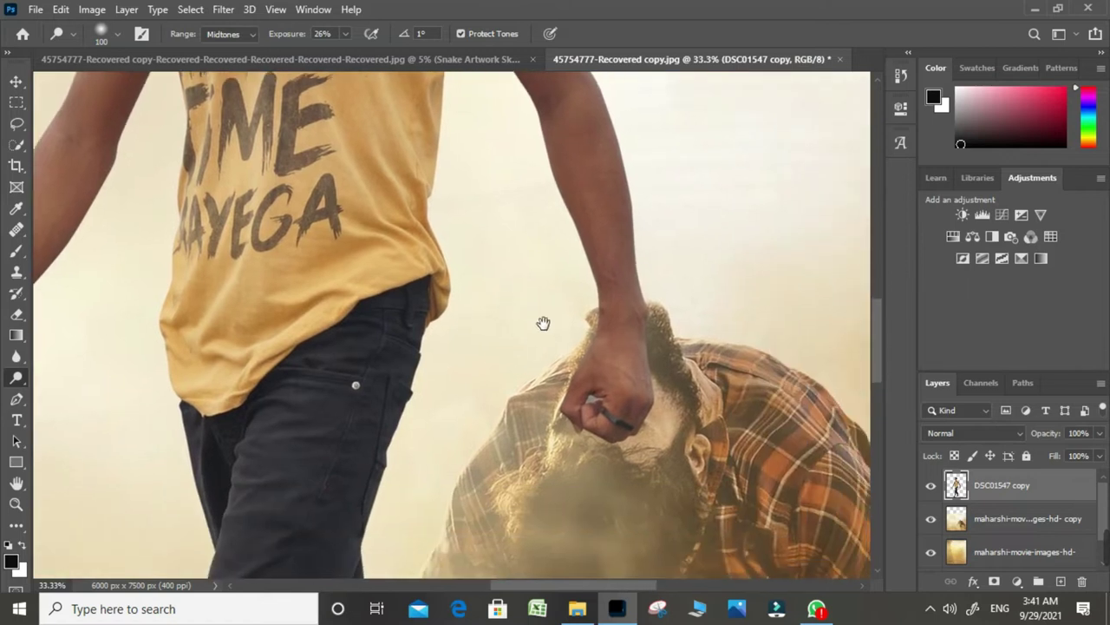
left_click(16, 313)
mouse_move(504, 387)
left_mouse_down()
mouse_move(490, 373)
mouse_move(395, 395)
left_mouse_up()
key("bracketleft")
key("bracketleft")
key("bracketleft")
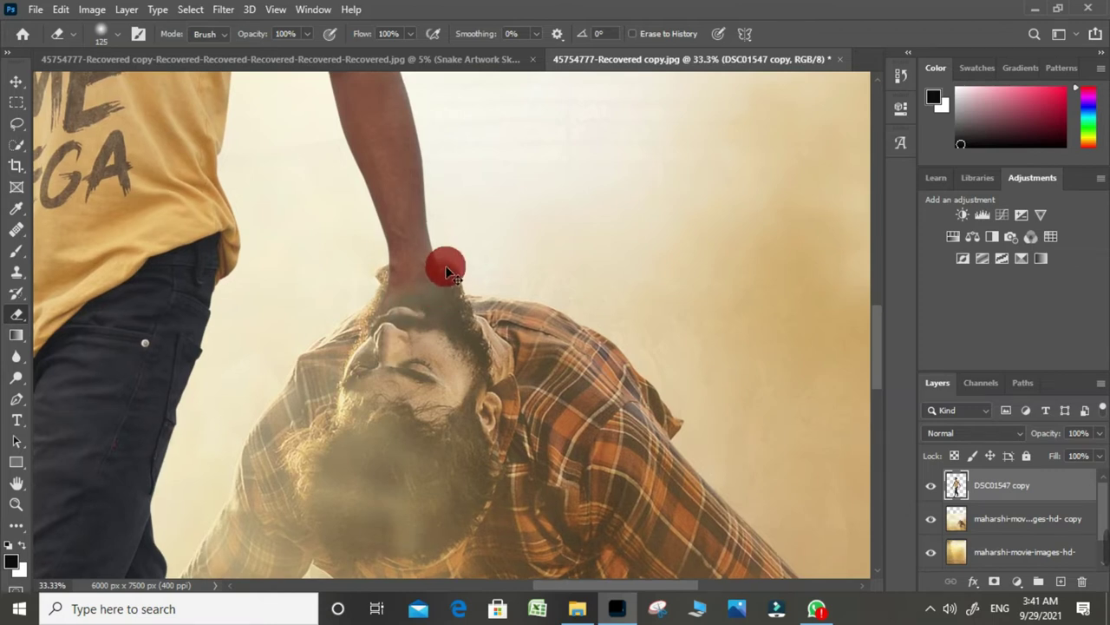
scroll(438, 296, "up", 2)
key("bracketleft")
key("bracketleft")
key("bracketleft")
key("bracketleft")
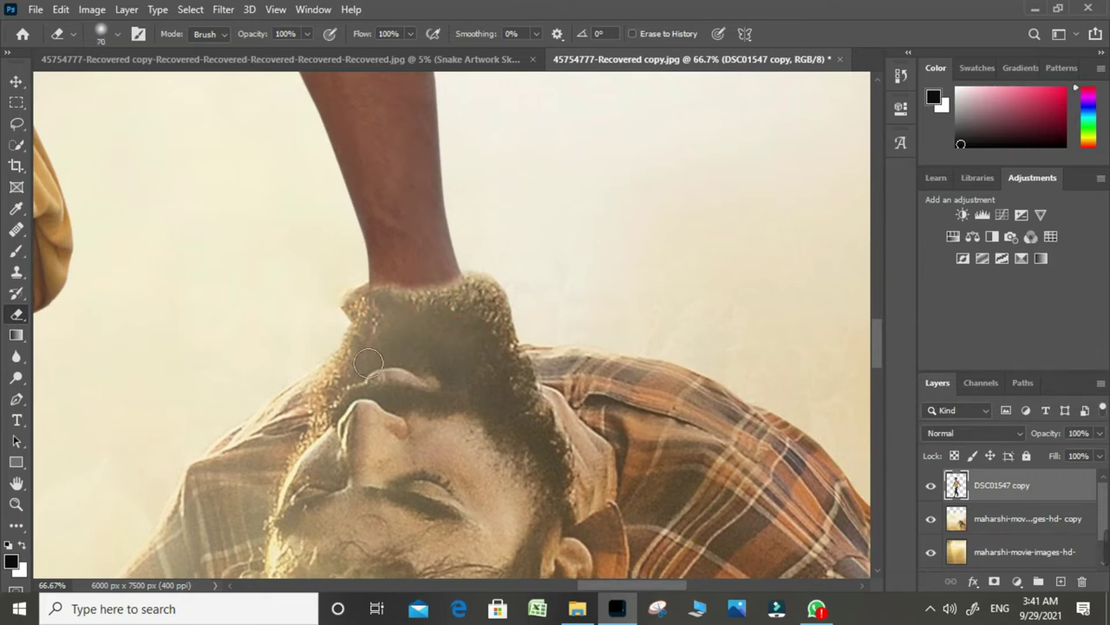
- Zoom out to view the whole composite, then zoom toward the two figures
scroll(448, 382, "down", 2)
scroll(447, 386, "down", 2)
scroll(444, 392, "down", 2)
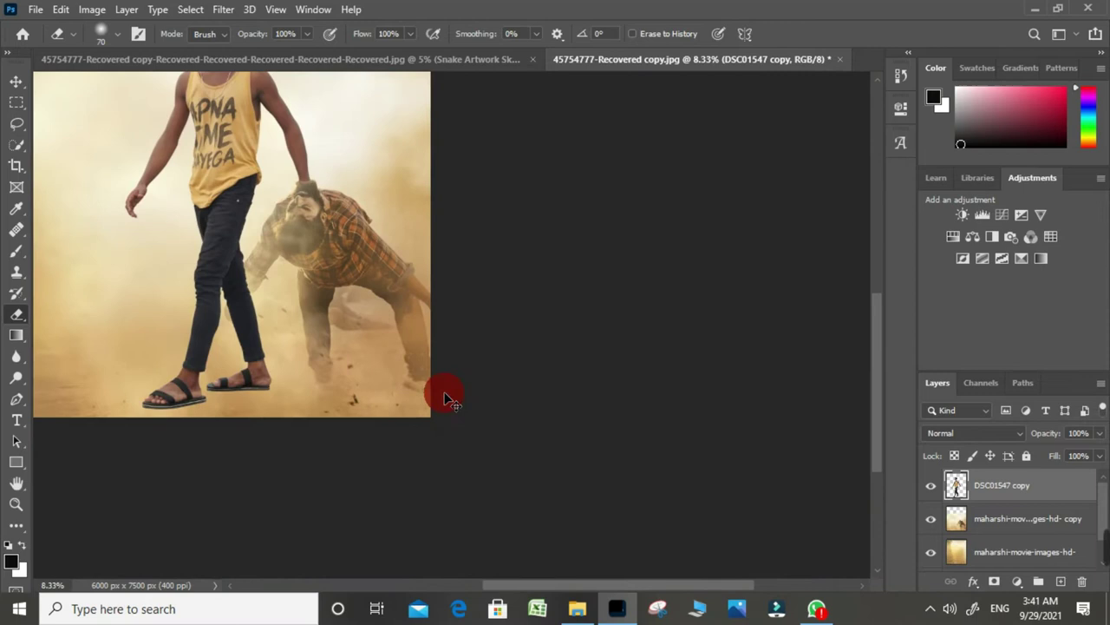
left_click_drag(304, 278, 417, 363)
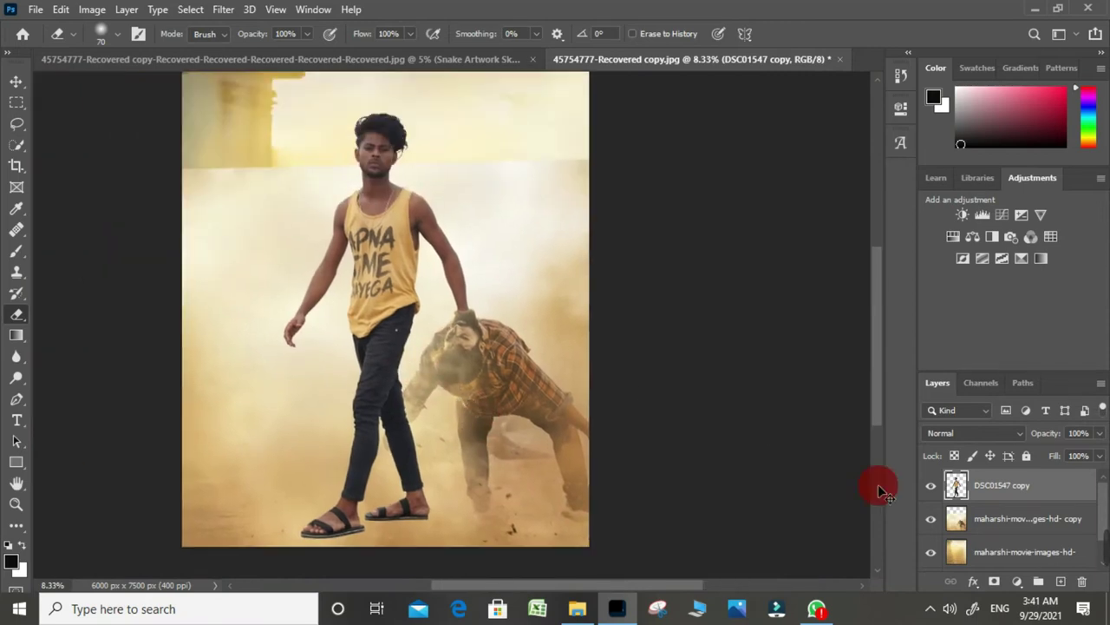
key("ctrl+plus")
key("ctrl+plus")
- Push the lower edge of the young man's arm inward with Liquify's Forward Warp
left_click(223, 10)
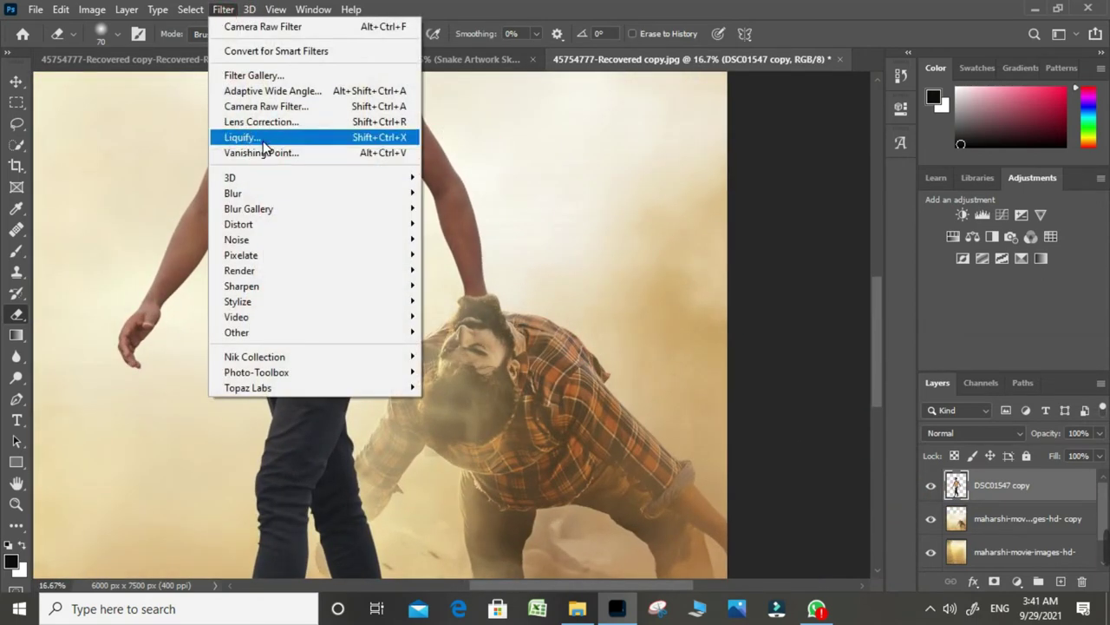
left_click(681, 231)
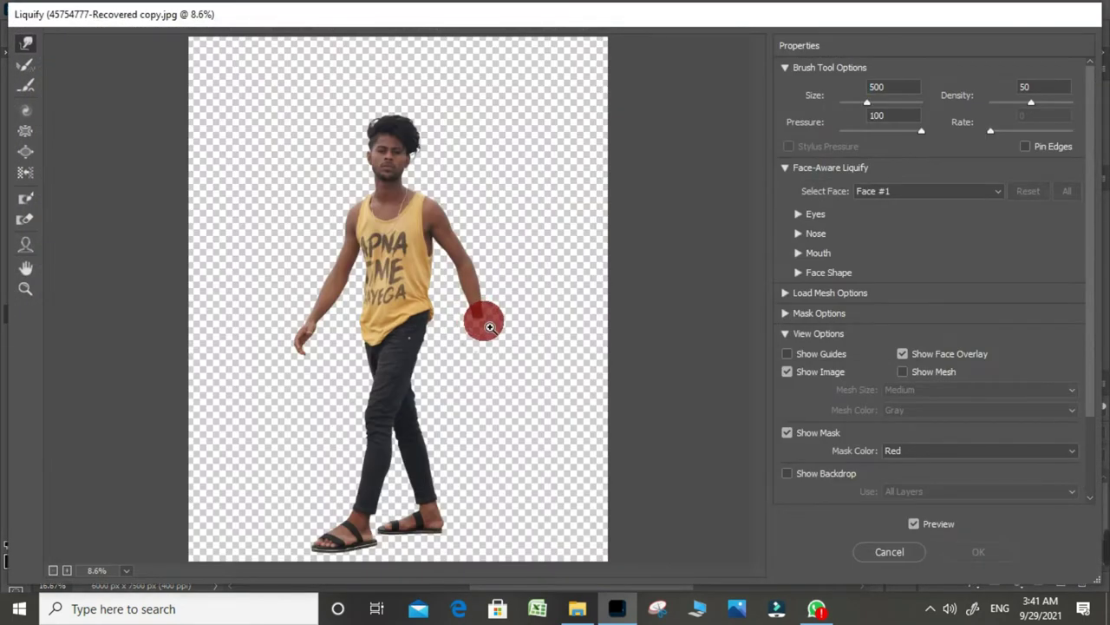
key("ctrl+plus")
key("ctrl+plus")
key("ctrl+plus")
key("ctrl+plus")
key("ctrl+plus")
left_click_drag(622, 308, 152, 312)
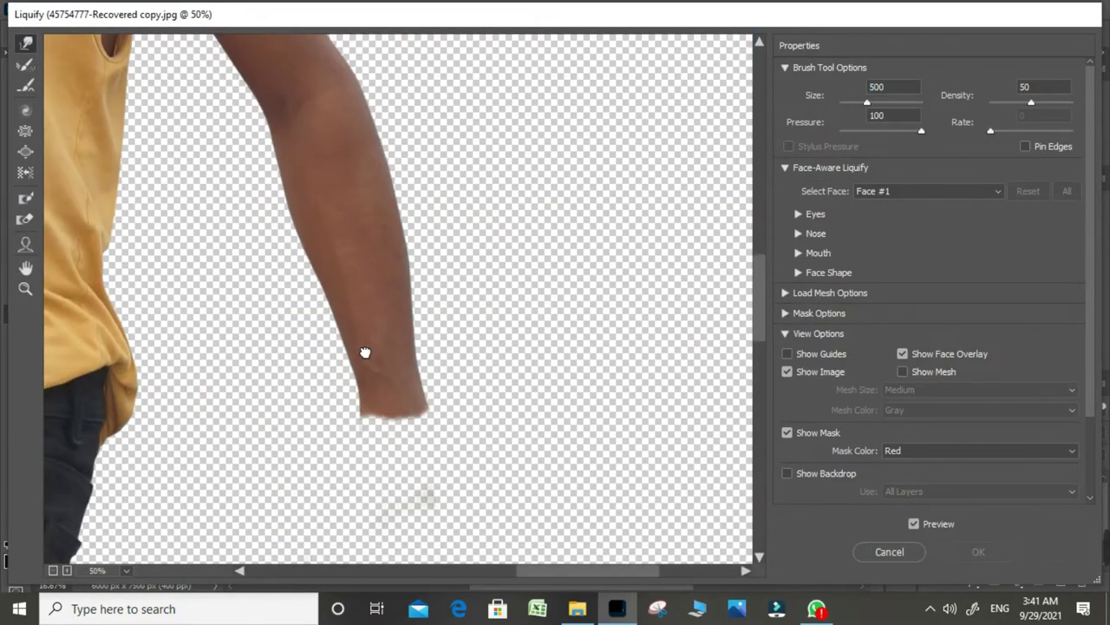
left_click_drag(394, 411, 360, 398)
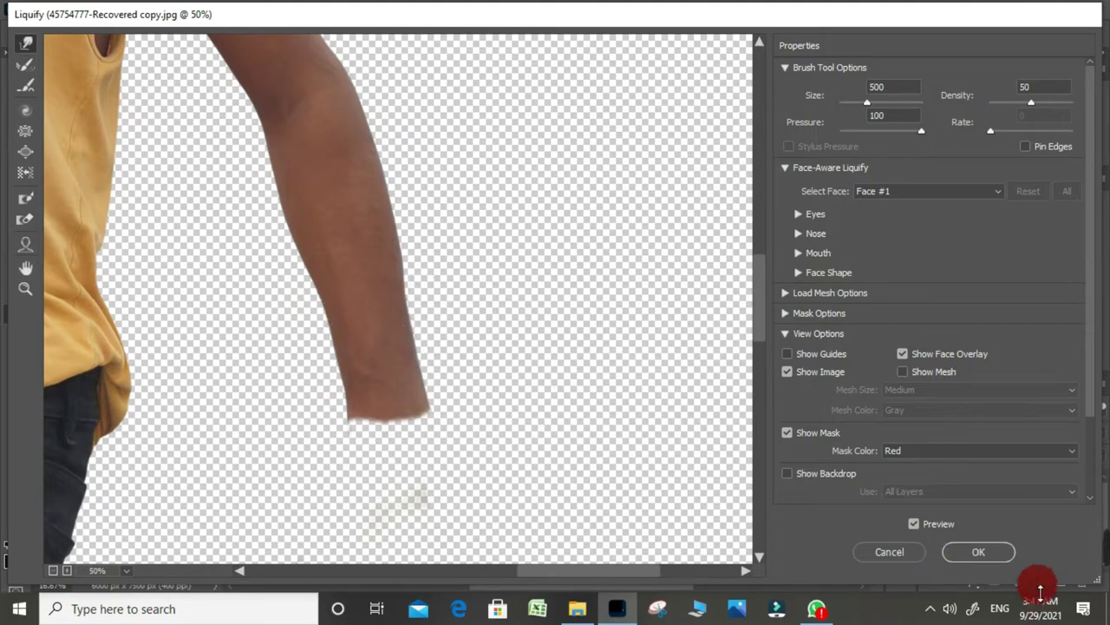
left_click(979, 552)
- Zoom and pan the view in on the kneeling man
left_click_drag(562, 475, 522, 431)
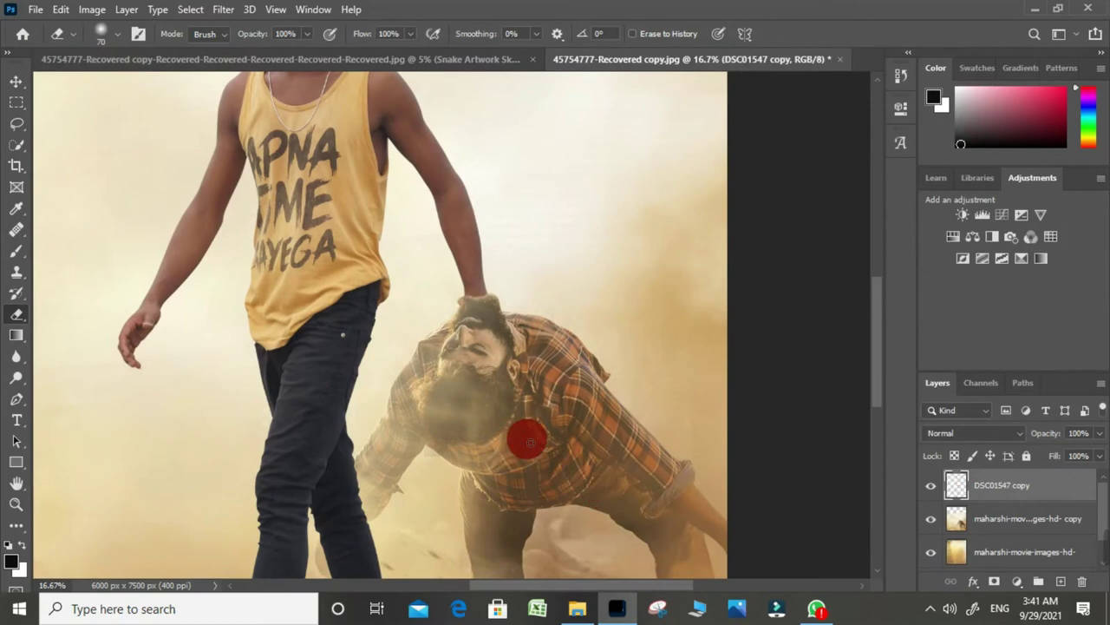
key("ctrl+minus")
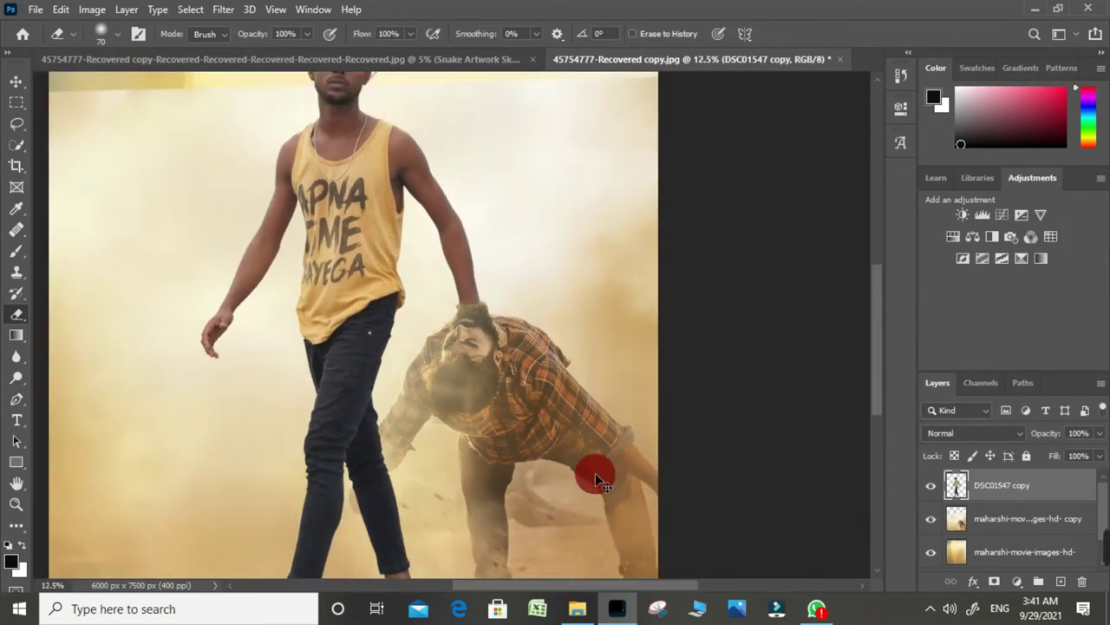
key("ctrl+plus")
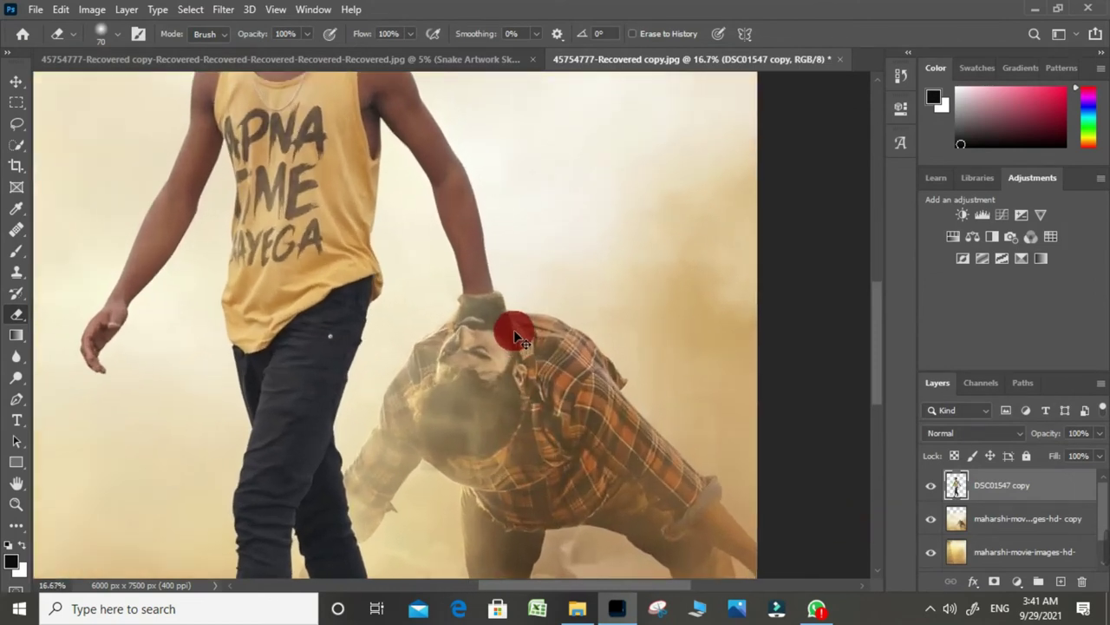
key("ctrl+plus")
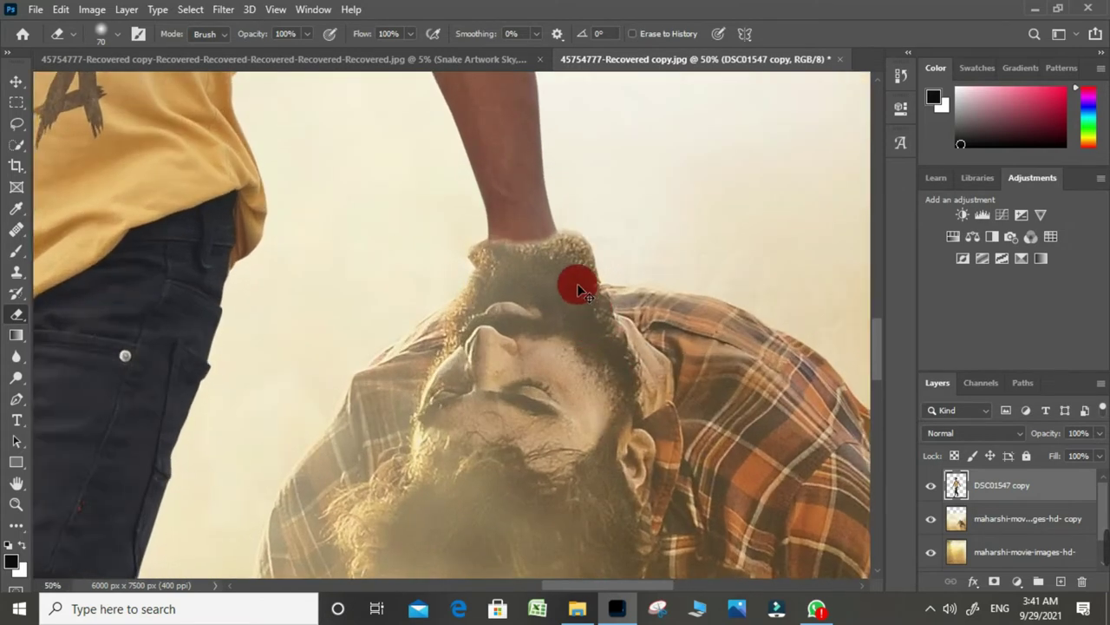
left_click_drag(624, 388, 789, 468)
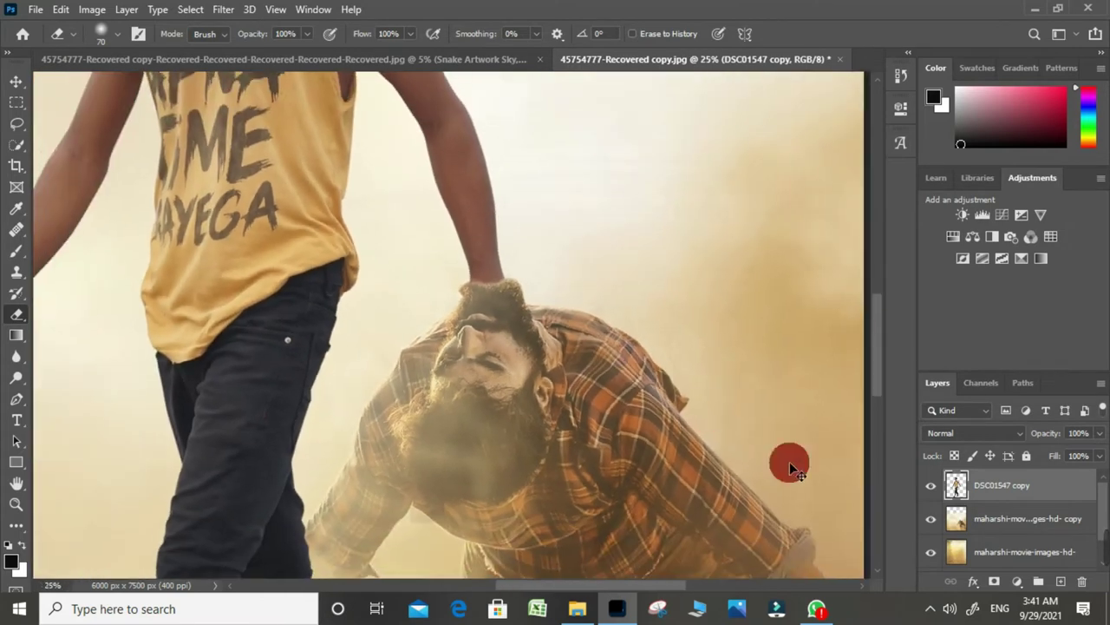
- Brighten the young man's layer with a raised Curves midtone point
key("ctrl+m")
left_click_drag(747, 276, 747, 264)
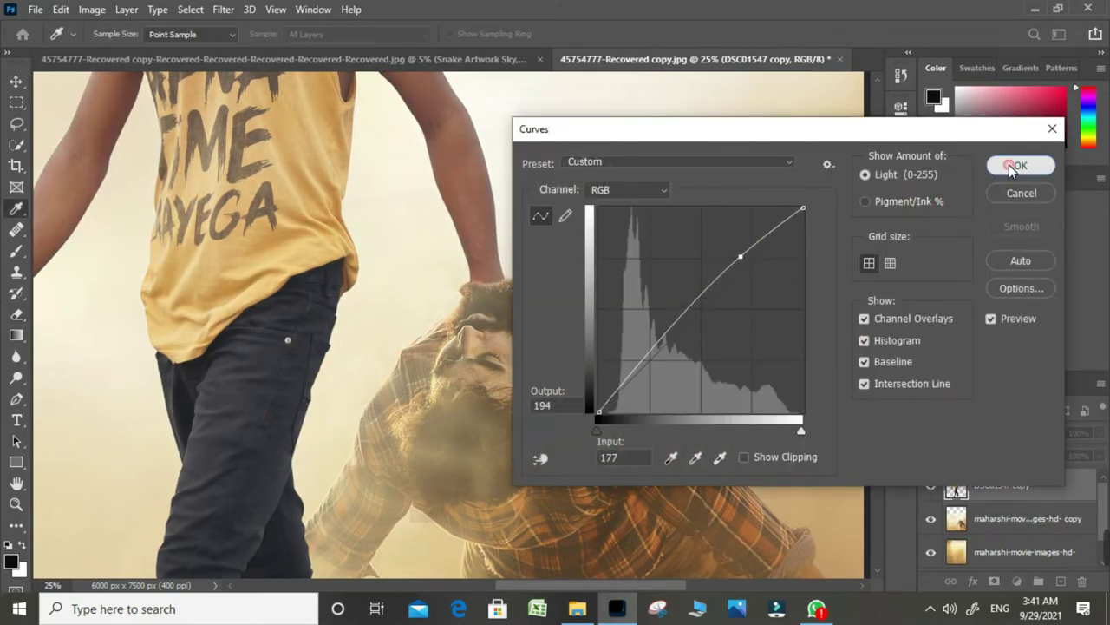
left_click(1020, 165)
- Add a Hue/Saturation adjustment layer and lower the Yellows saturation
left_click(1018, 582)
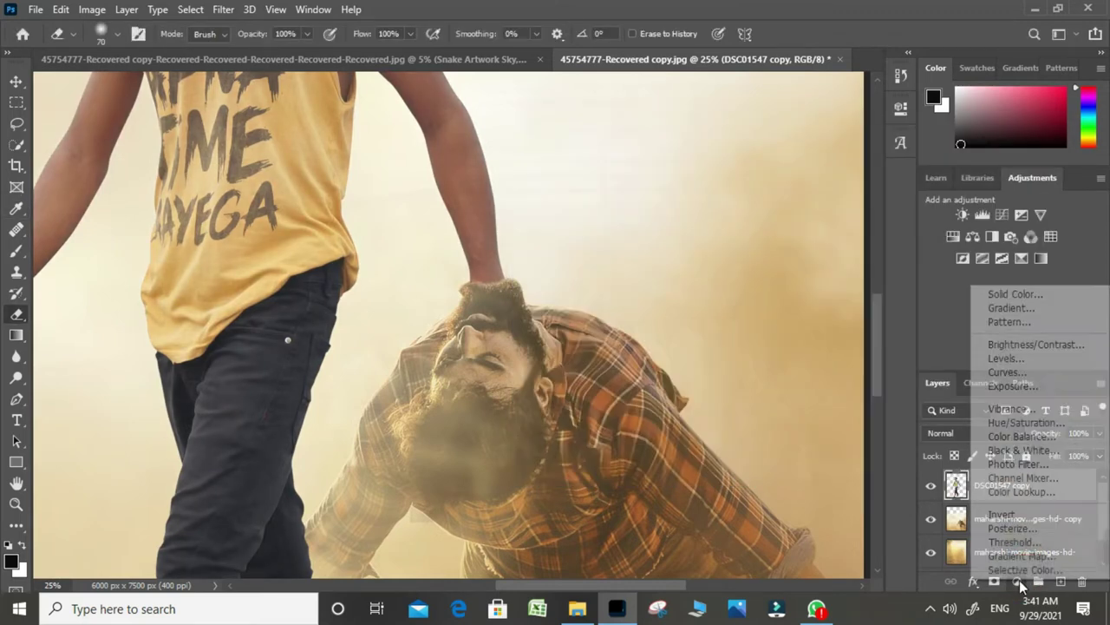
left_click(1015, 425)
left_click(759, 180)
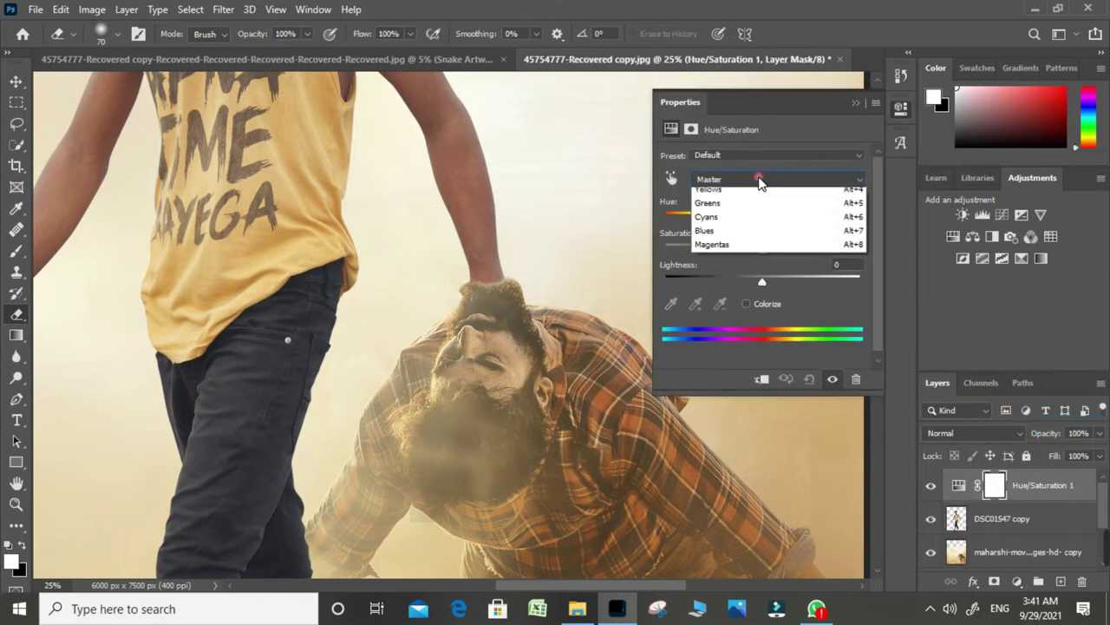
left_click(710, 214)
left_click(717, 248)
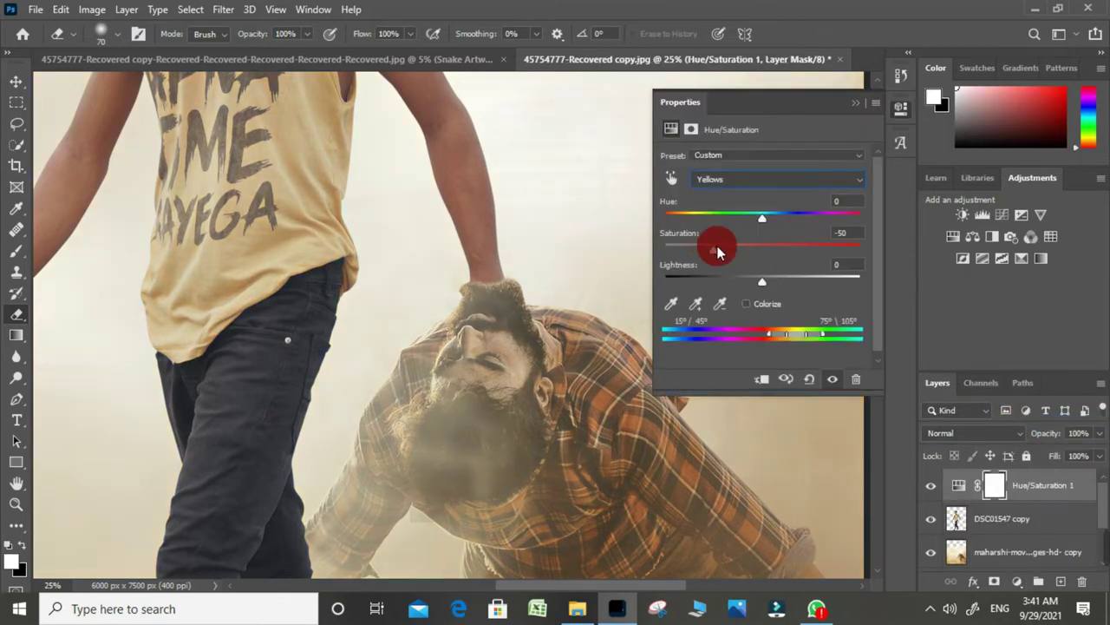
left_click(752, 179)
left_click(751, 177)
left_click_drag(719, 249, 760, 232)
- Lower the Reds saturation in the same Hue/Saturation layer
left_click(755, 182)
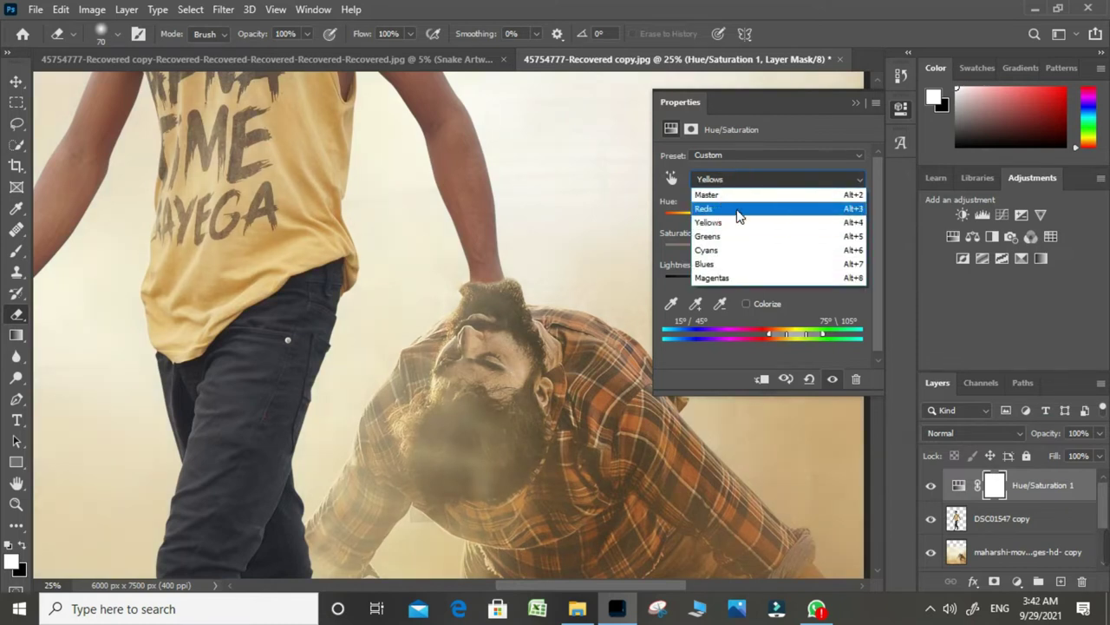
left_click(737, 210)
left_click(742, 248)
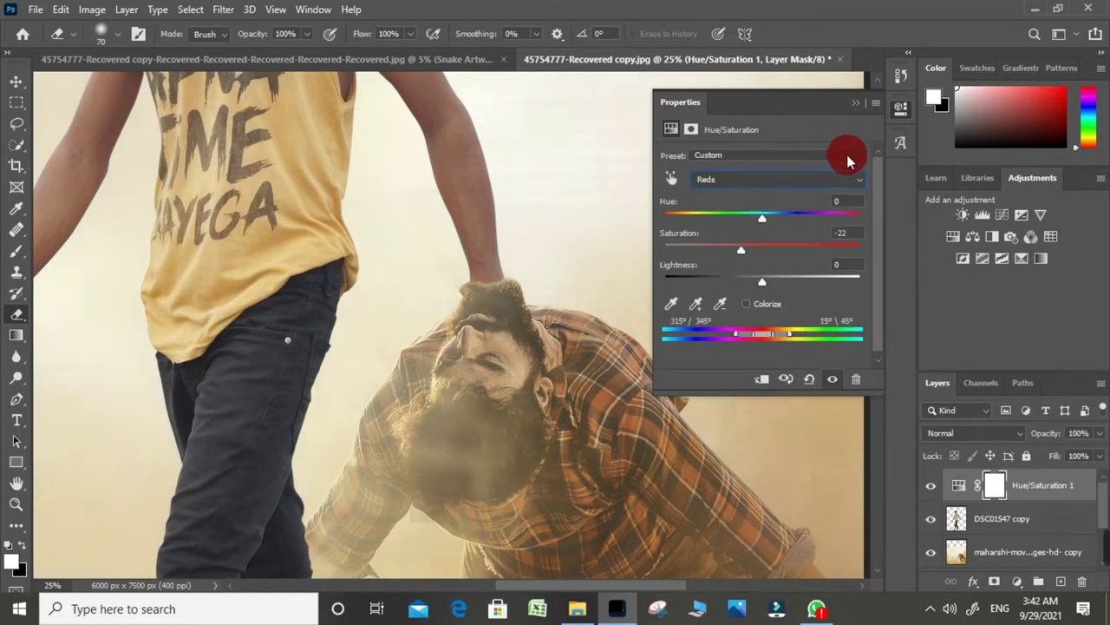
left_click(855, 102)
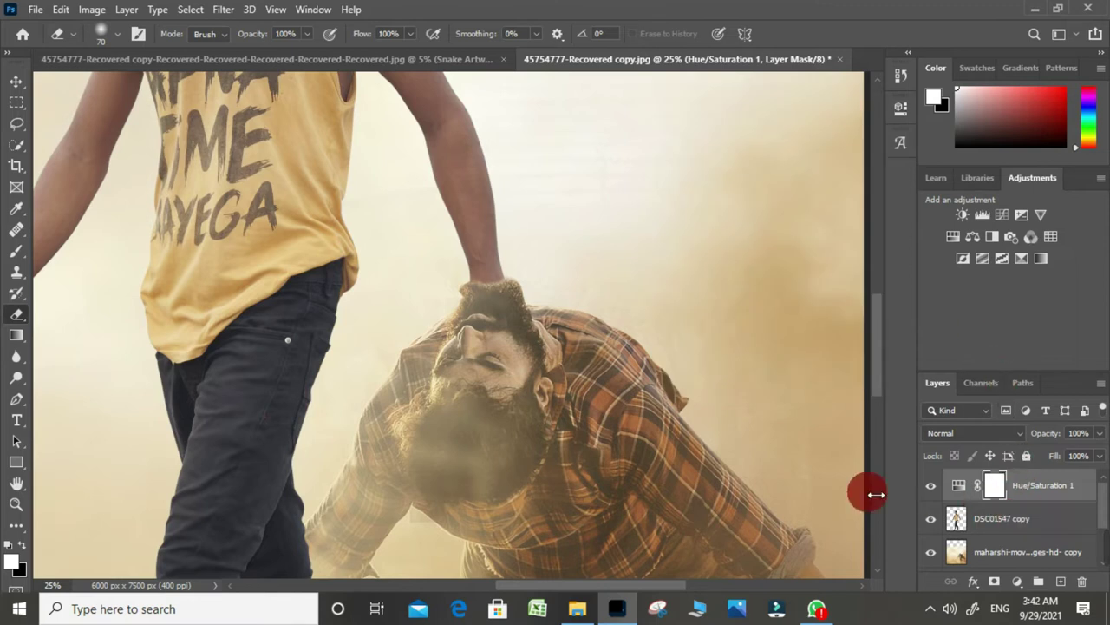
- Drag the smok stek dust image from the source folder into the poster
key("ctrl+minus")
key("ctrl+minus")
key("ctrl+minus")
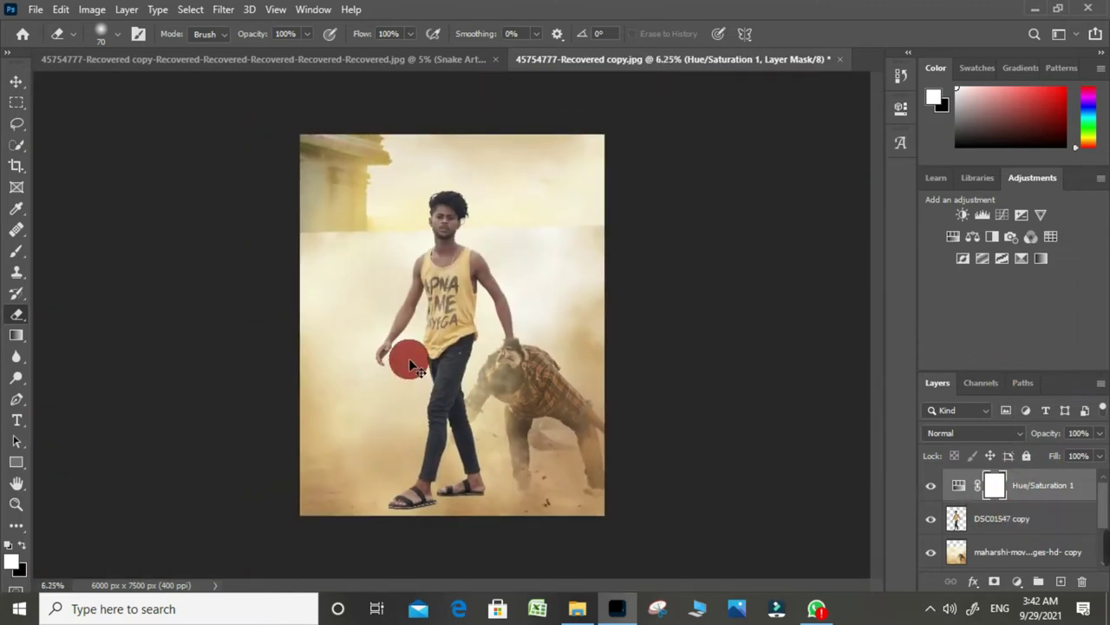
key("ctrl+plus")
scroll(487, 365, "down", 2)
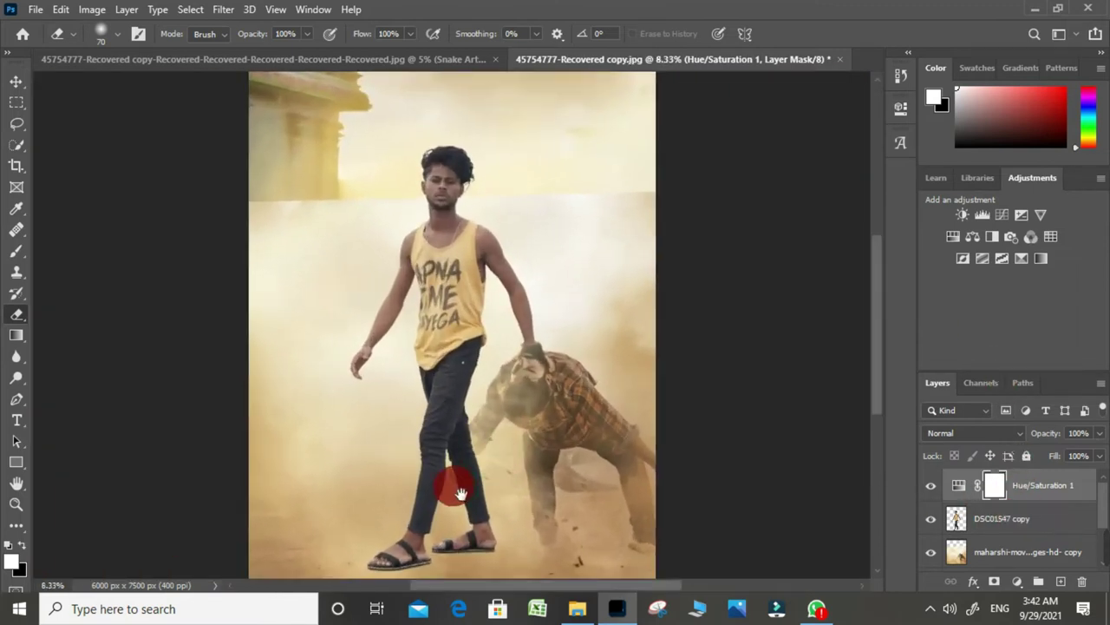
left_click(993, 525)
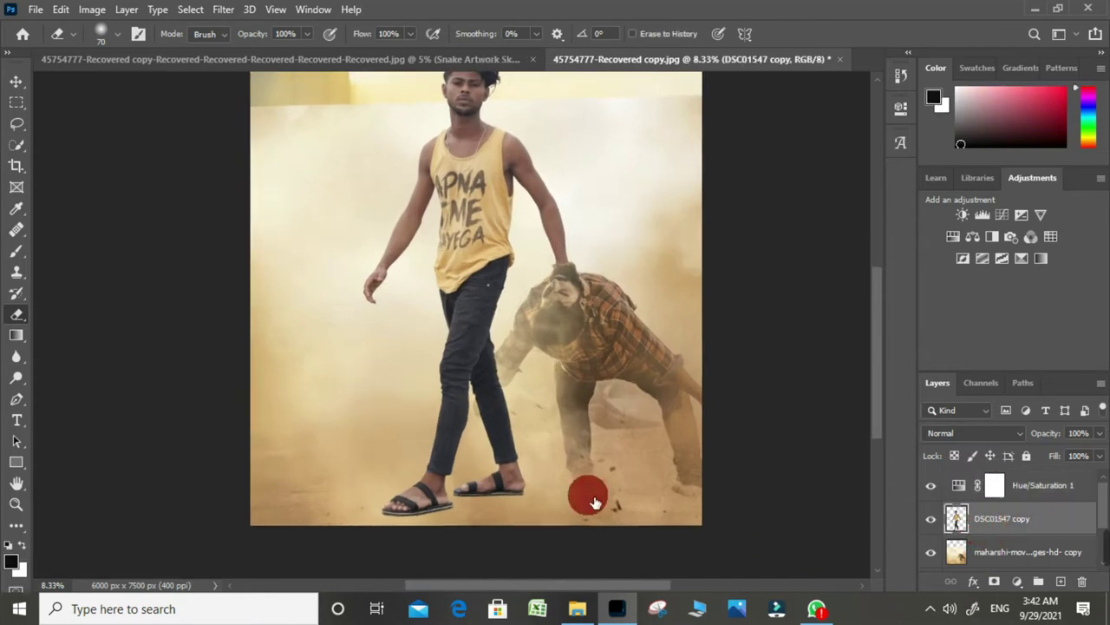
left_click(576, 608)
left_click_drag(635, 240, 511, 462)
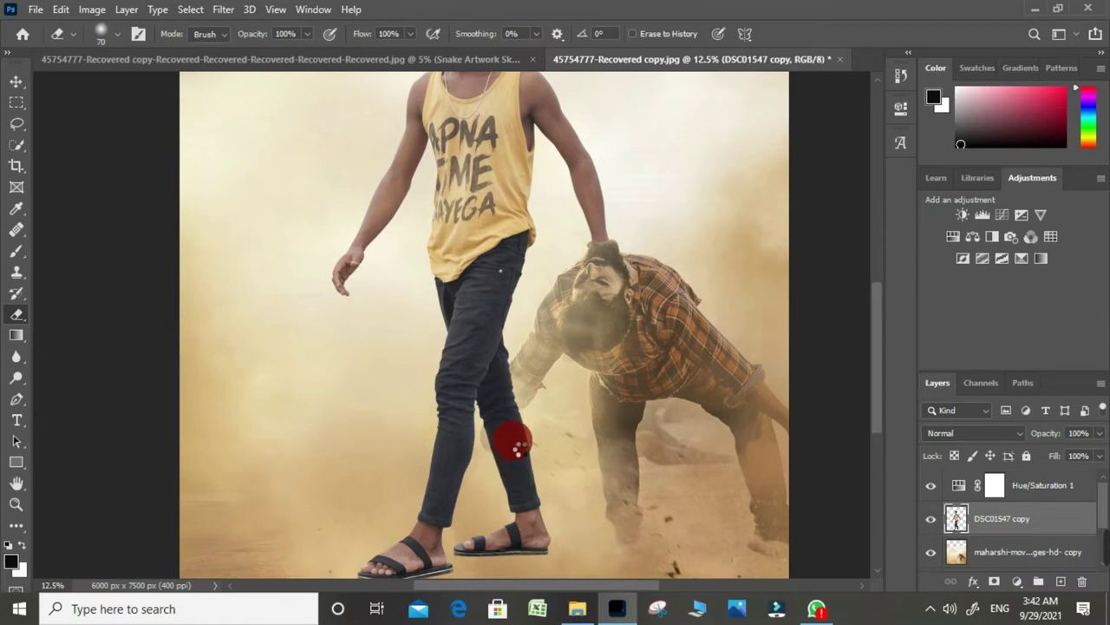
- Move and scale the smok stek layer to about 49% so it covers the canvas
key("ctrl+minus")
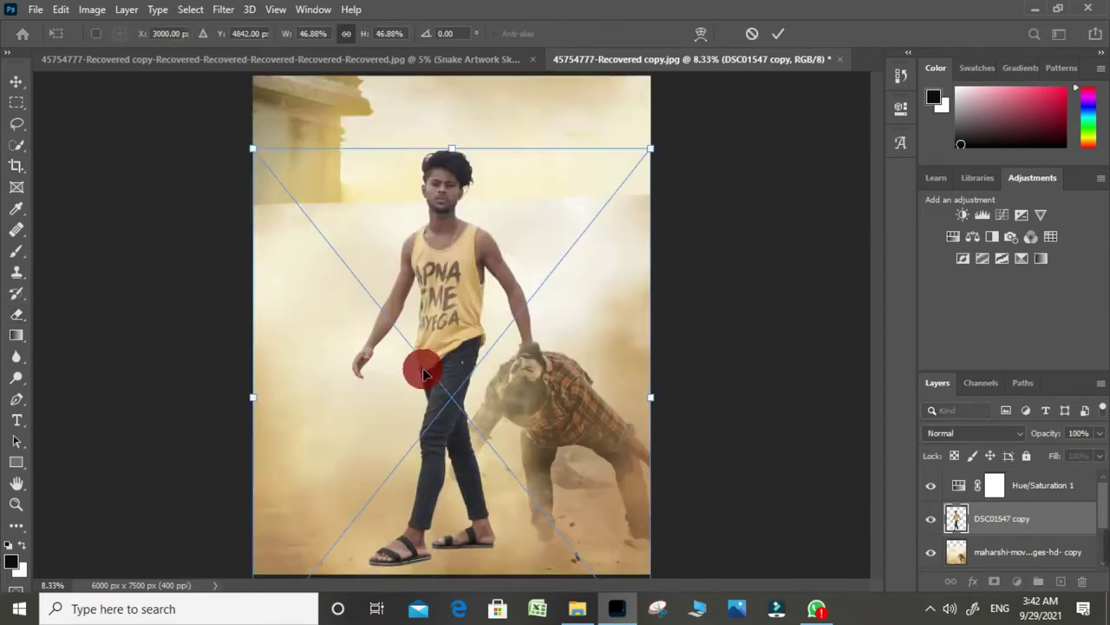
left_click_drag(429, 369, 437, 296)
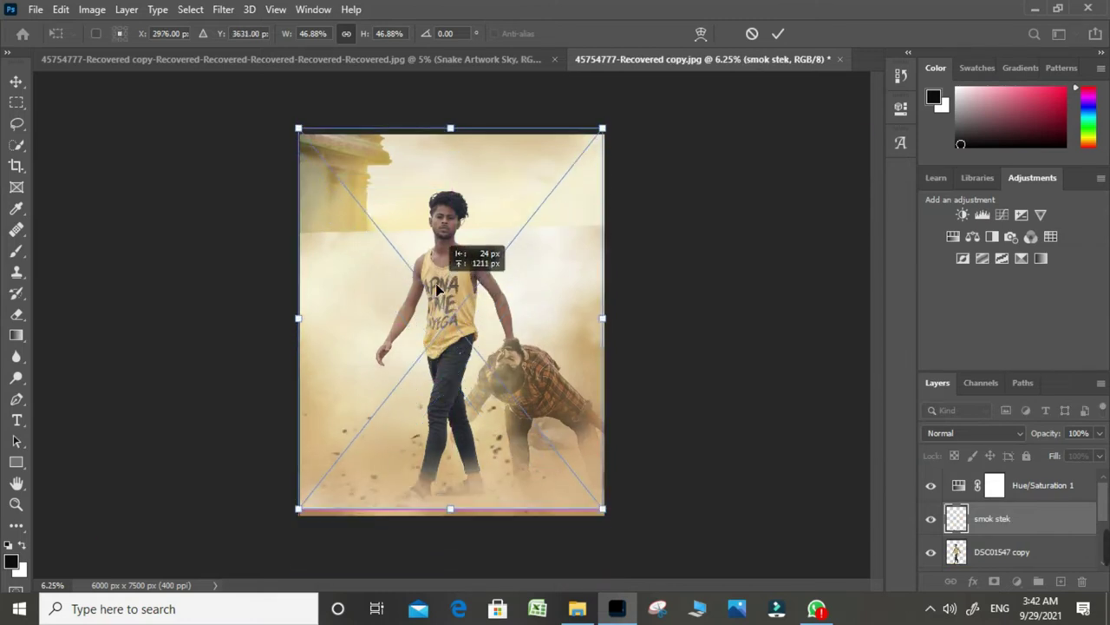
left_click_drag(438, 297, 437, 298)
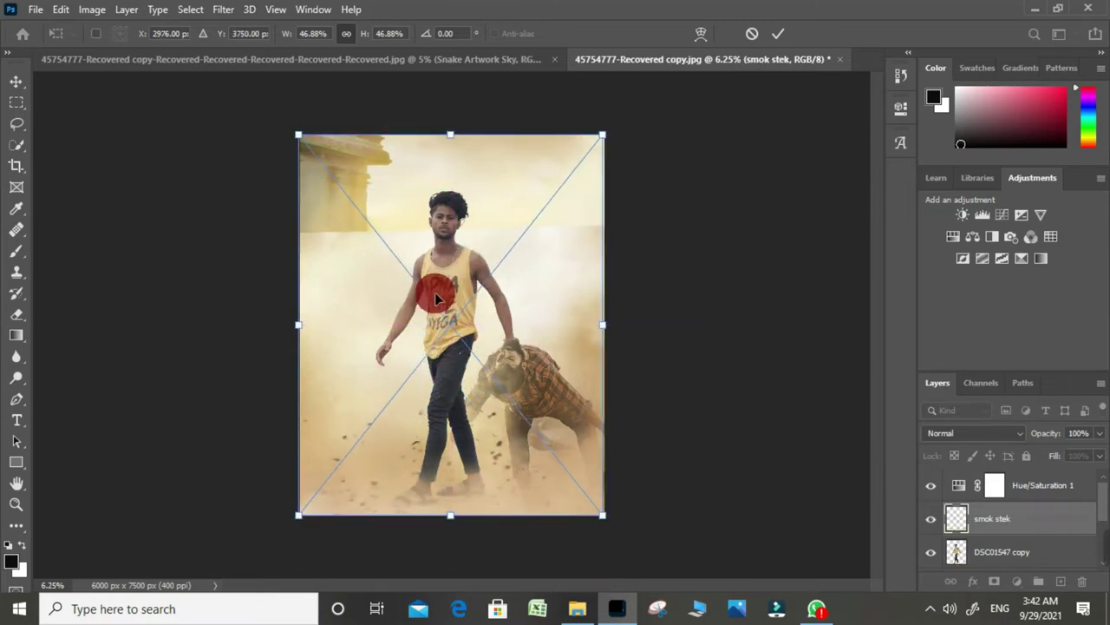
left_click_drag(455, 144, 460, 128)
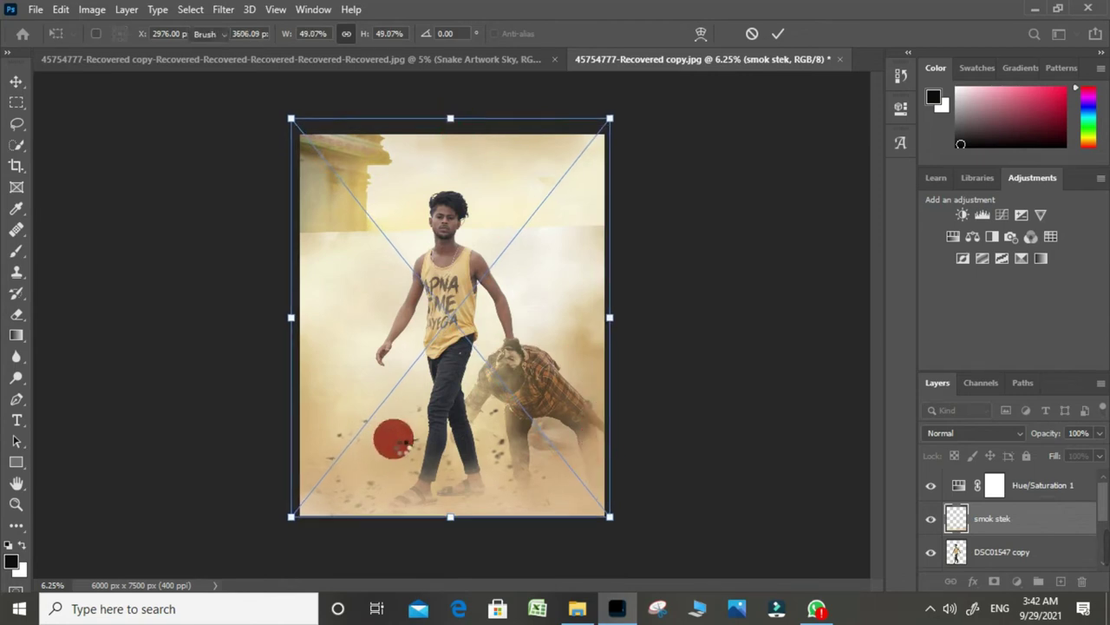
key("e")
key("Return")
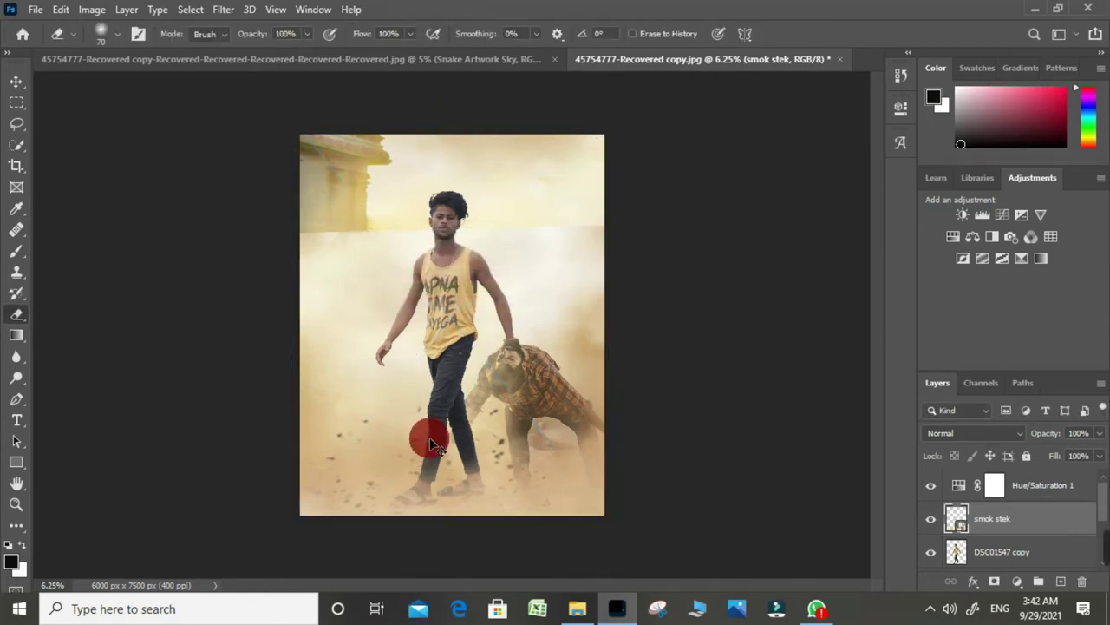
- Rasterize the dust layer when starting to erase it
key("ctrl+plus")
left_click_drag(434, 444, 440, 324)
left_click(505, 269)
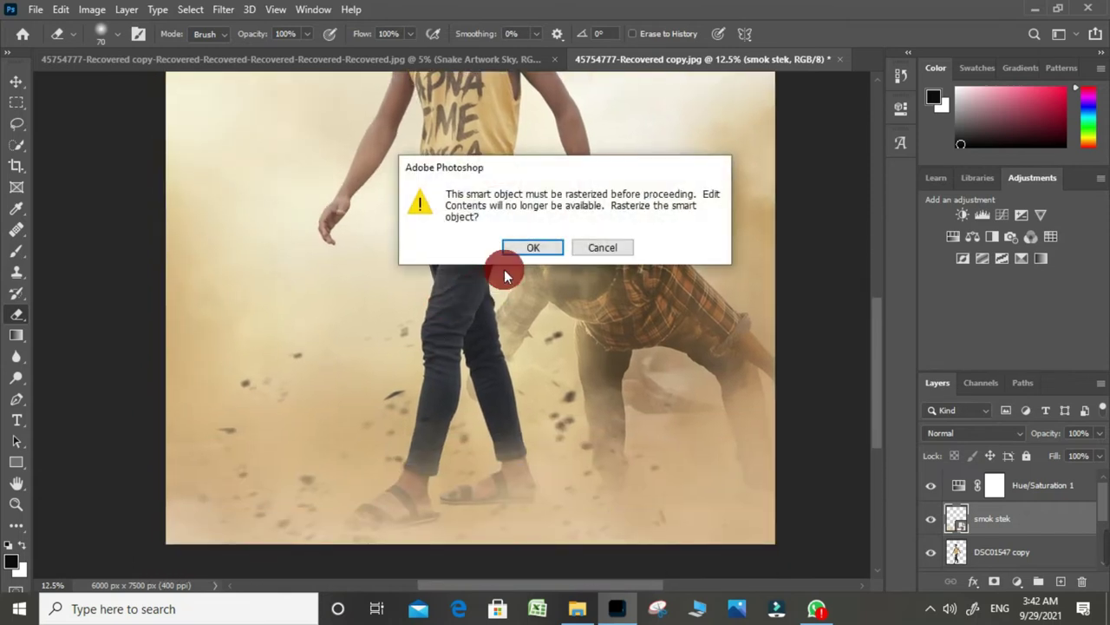
left_click(534, 248)
key("ctrl+plus")
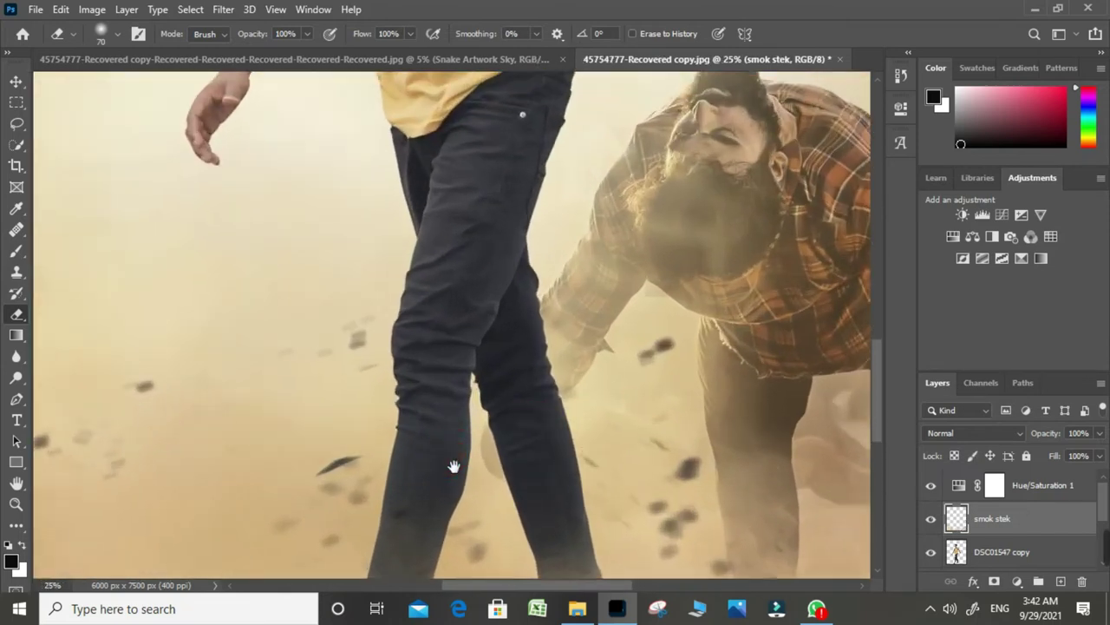
left_click_drag(465, 305, 466, 200)
left_click(1002, 552)
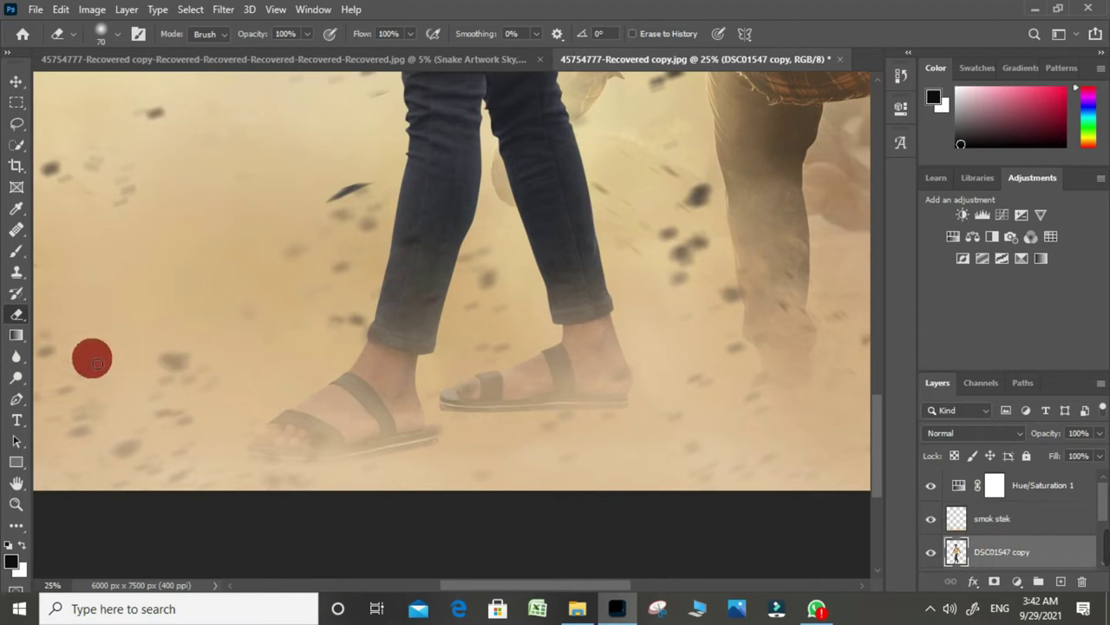
- Softly erase the young man's sandals and feet so they fade into the dust
left_click_drag(352, 429, 350, 516)
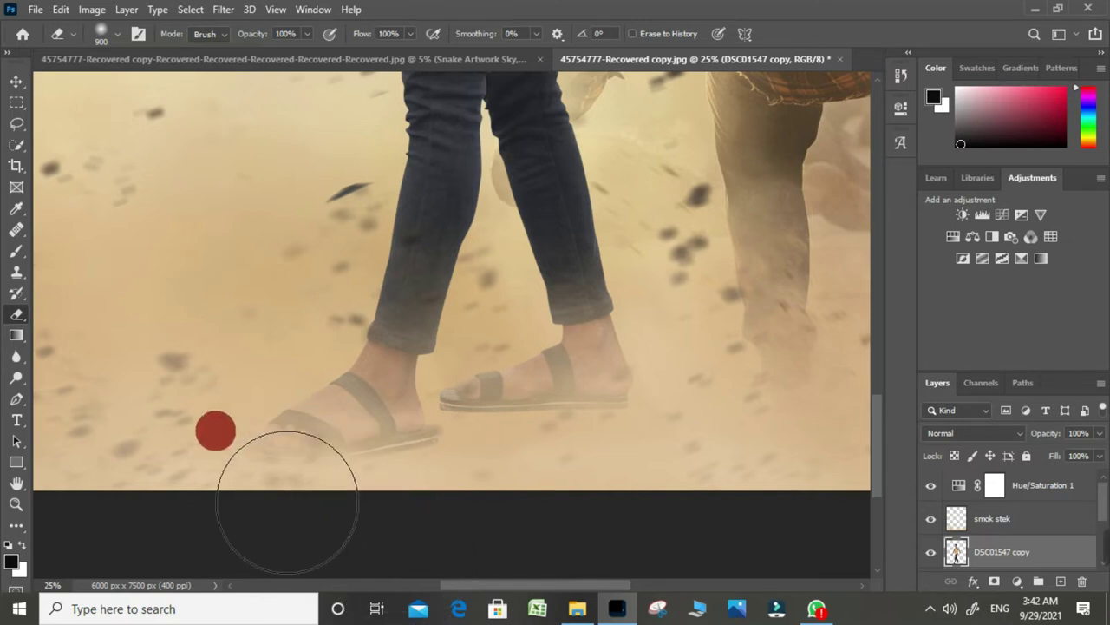
left_click_drag(285, 495, 711, 482)
left_click_drag(768, 381, 718, 505)
left_click_drag(409, 33, 412, 34)
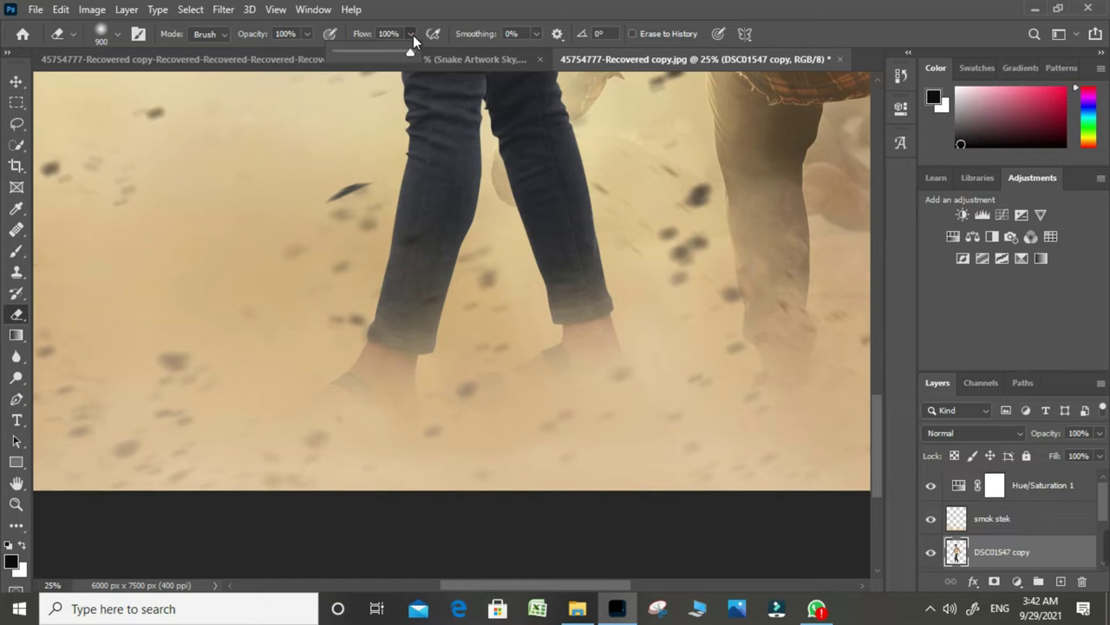
key("bracketright")
key("bracketright")
key("bracketright")
key("bracketright")
key("bracketright")
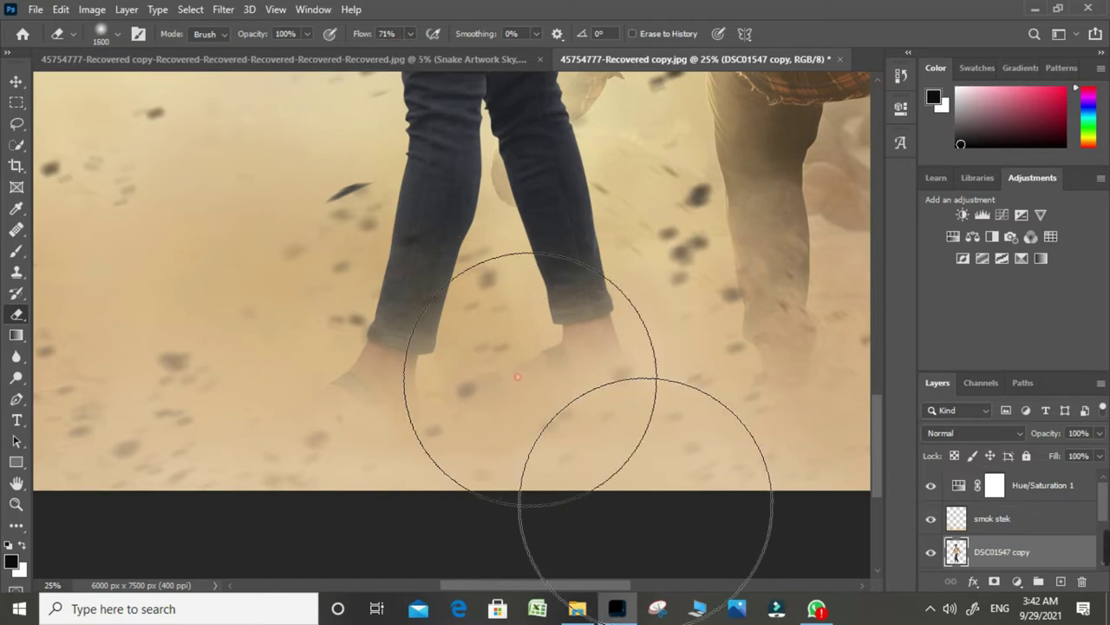
left_click_drag(540, 384, 668, 495)
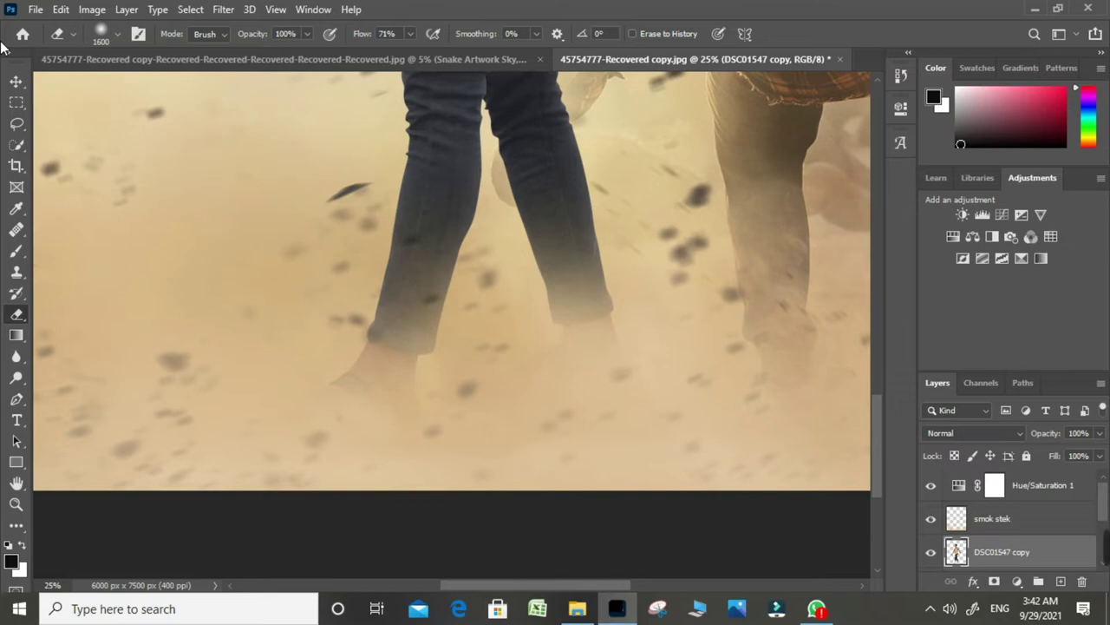
- Zoom out to the whole poster and select the maharshi background copy layer
key("ctrl+minus")
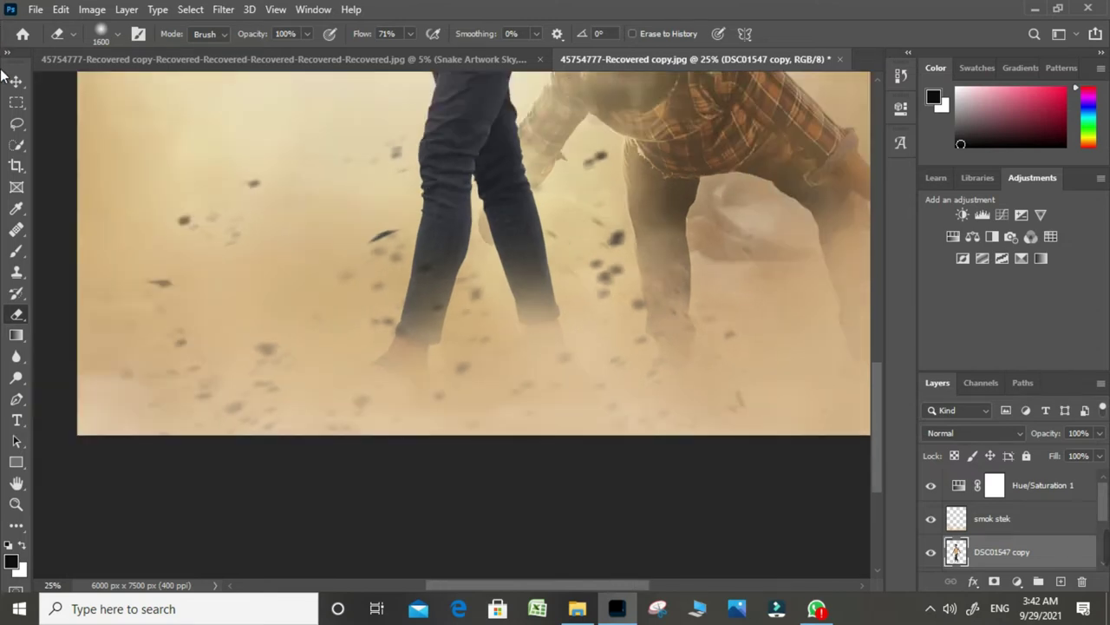
key("ctrl+minus")
key("ctrl+minus")
key("ctrl+minus")
key("ctrl+plus")
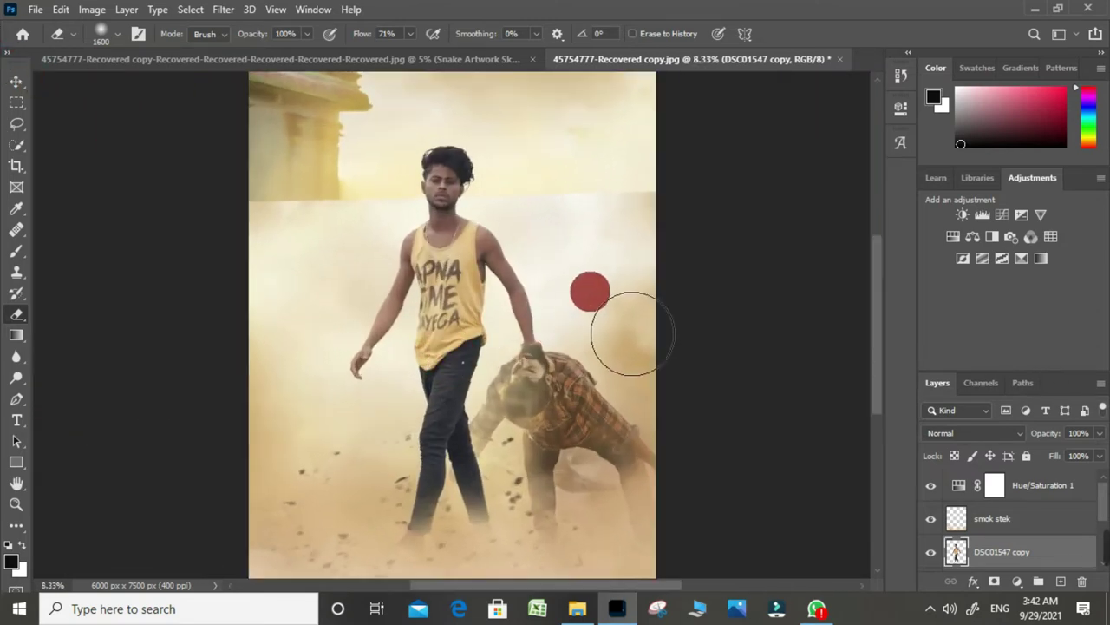
scroll(992, 518, "down", 1)
left_click(993, 560)
- Erase part of the background copy's left side with an enlarged soft Eraser
key("bracketright")
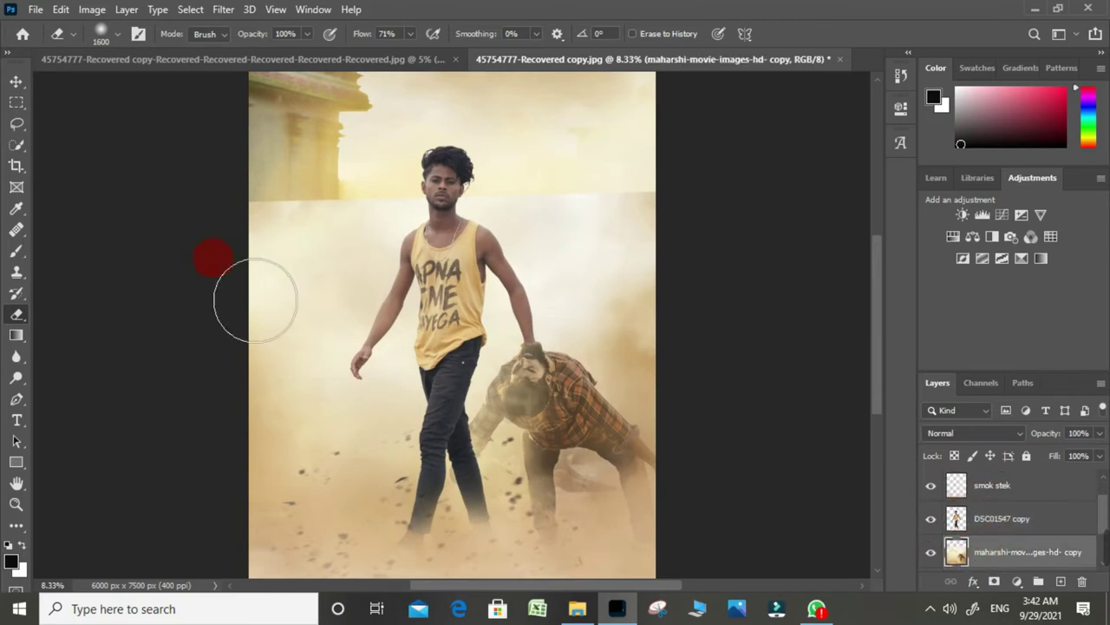
mouse_move(255, 298)
left_mouse_down()
mouse_move(323, 442)
mouse_move(611, 258)
mouse_move(641, 353)
mouse_move(277, 248)
left_mouse_up()
key("bracketright")
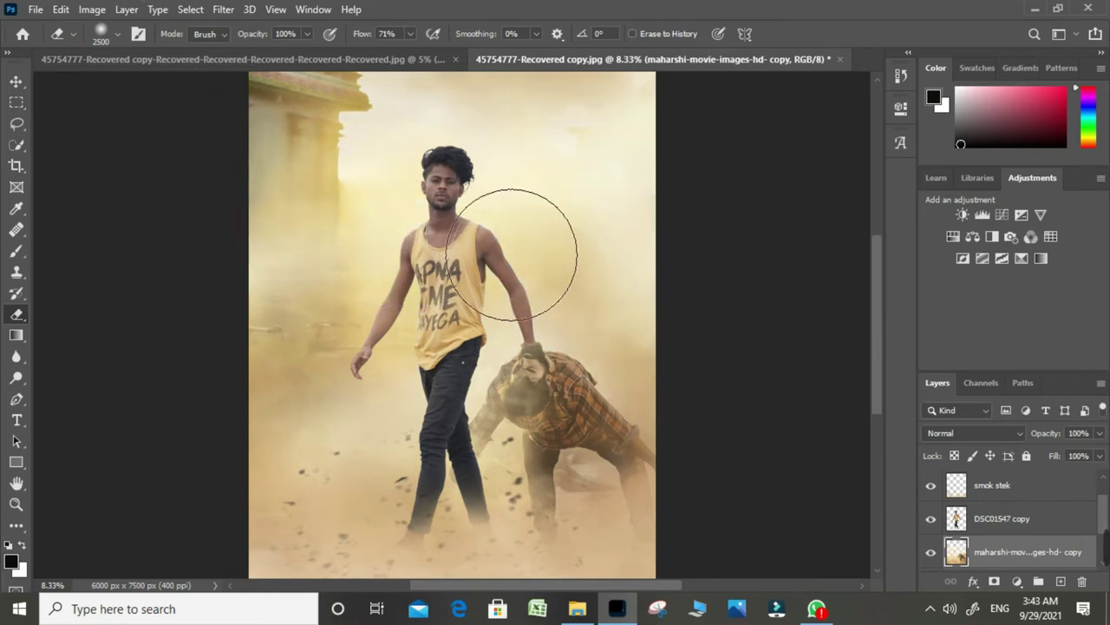
key("ctrl+minus")
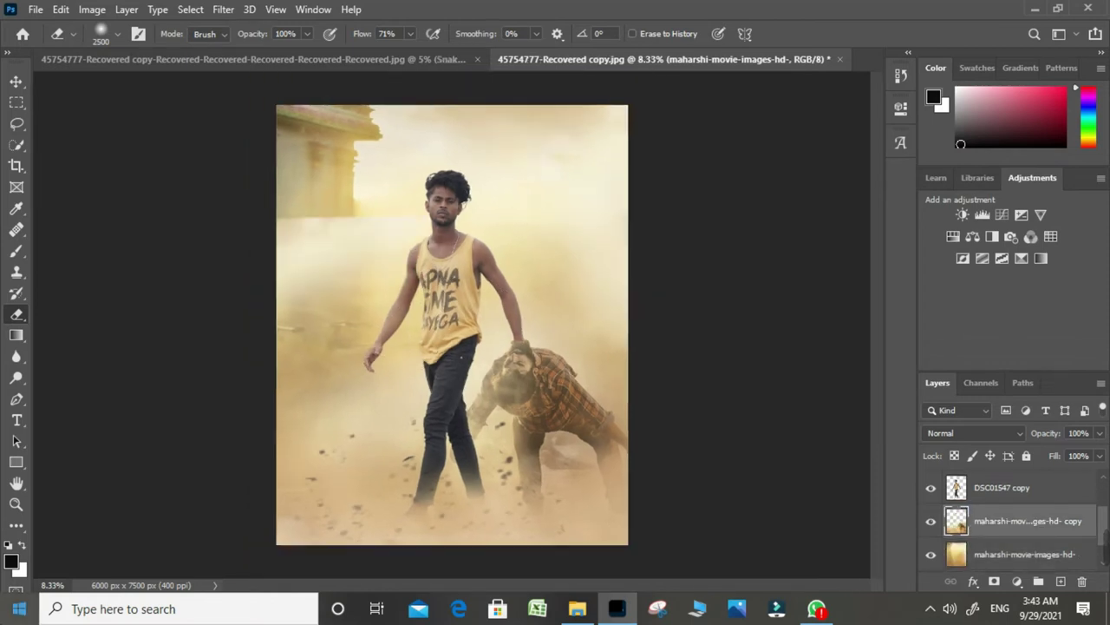
key("ctrl+minus")
key("ctrl+plus")
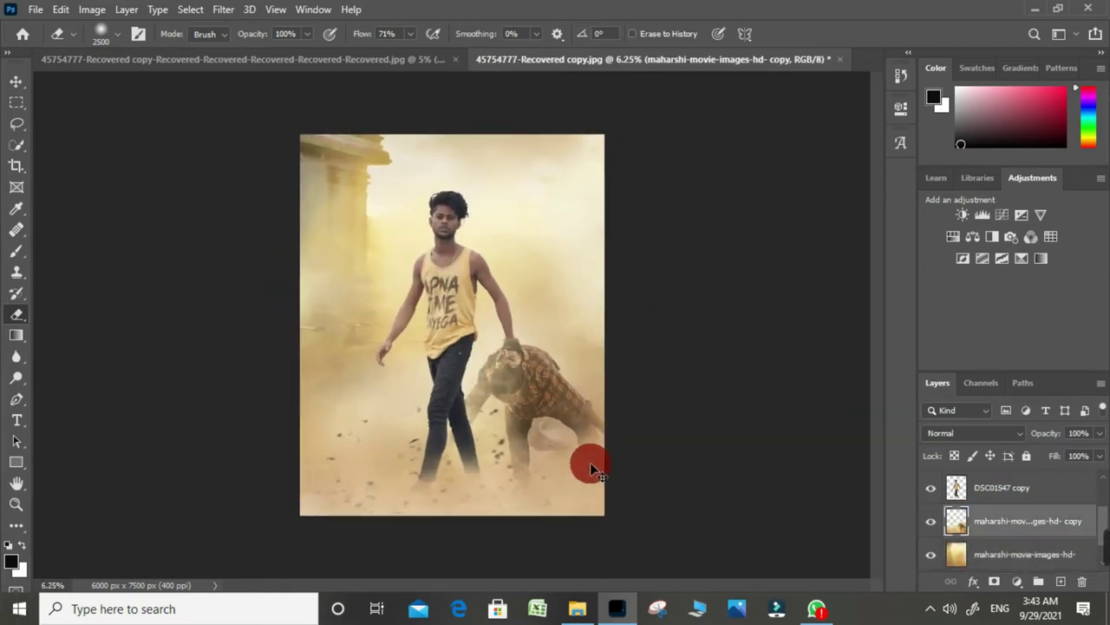
key("ctrl+plus")
key("ctrl+plus")
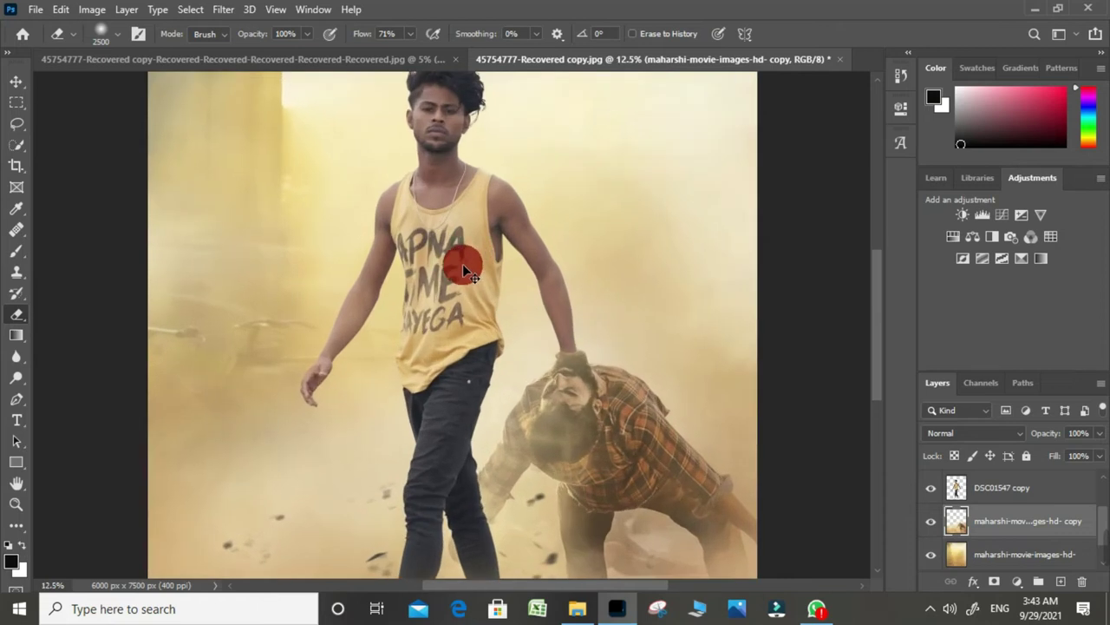
key("ctrl+minus")
key("ctrl+minus")
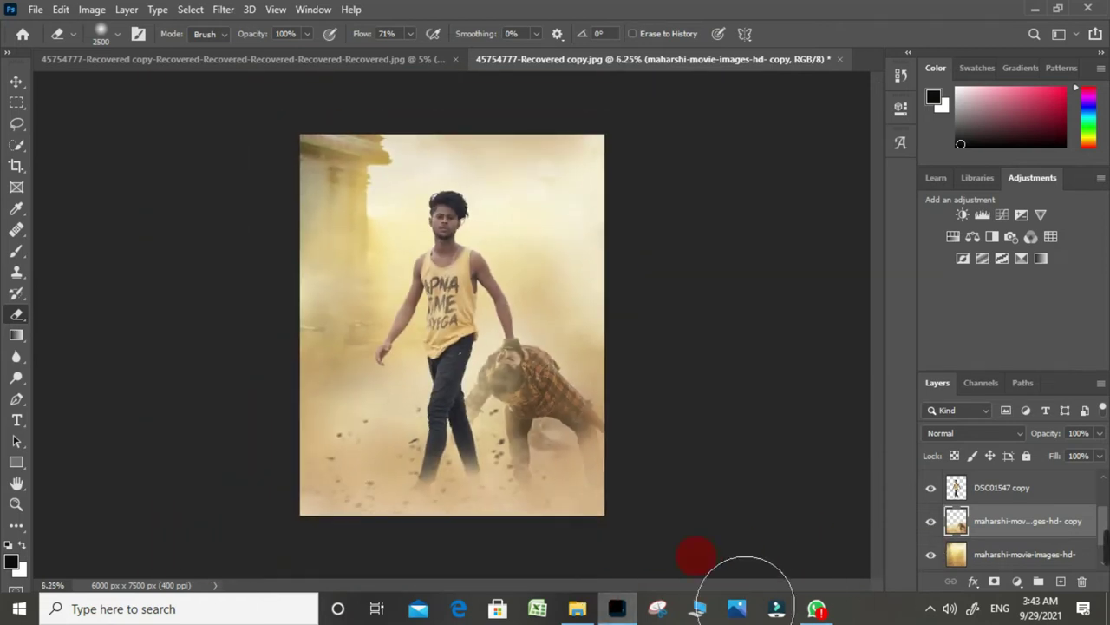
- Drag the red chunar cloth image from File Explorer into the poster
left_click(589, 609)
mouse_move(194, 198)
left_mouse_down()
mouse_move(615, 612)
mouse_move(450, 461)
left_mouse_up()
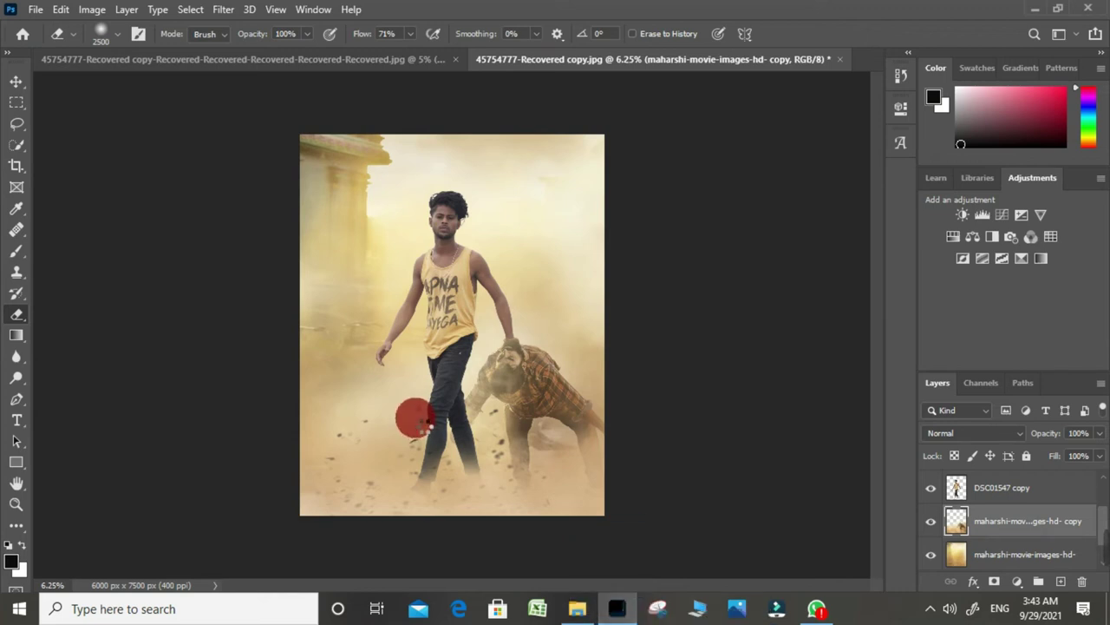
left_click_drag(420, 424, 416, 421)
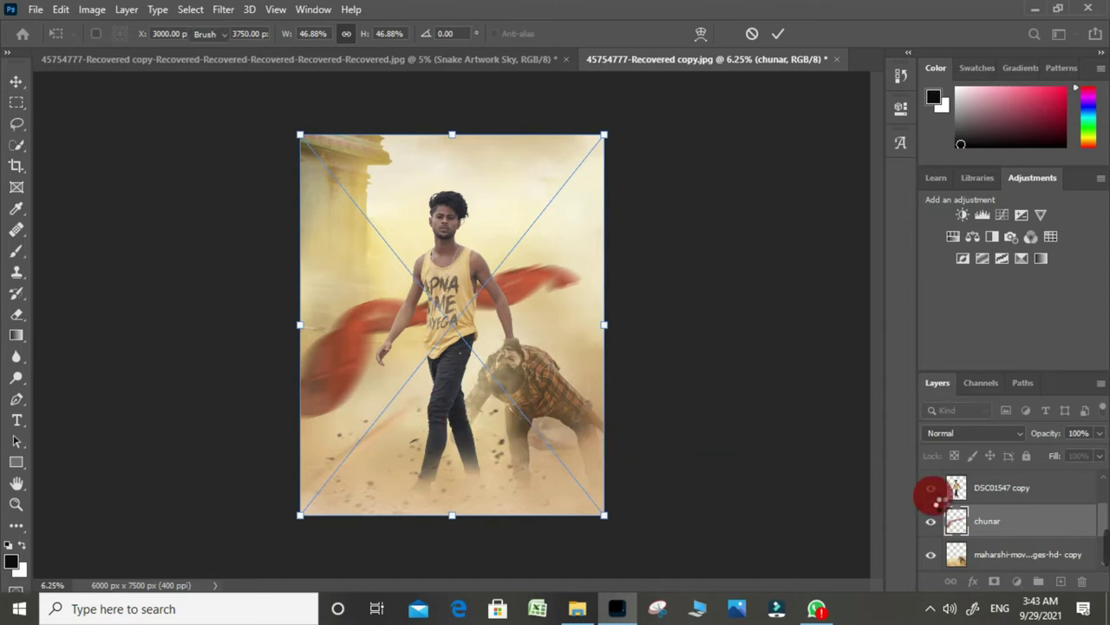
- Commit the chunar cloth placement and rasterize its layer
key("Return")
key("e")
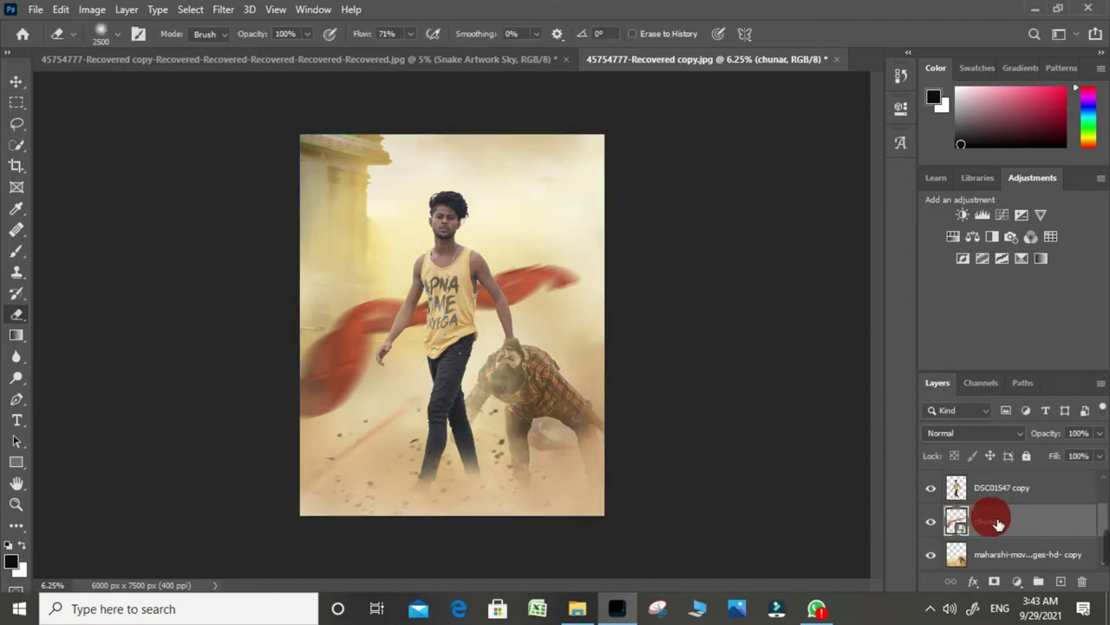
right_click(986, 523)
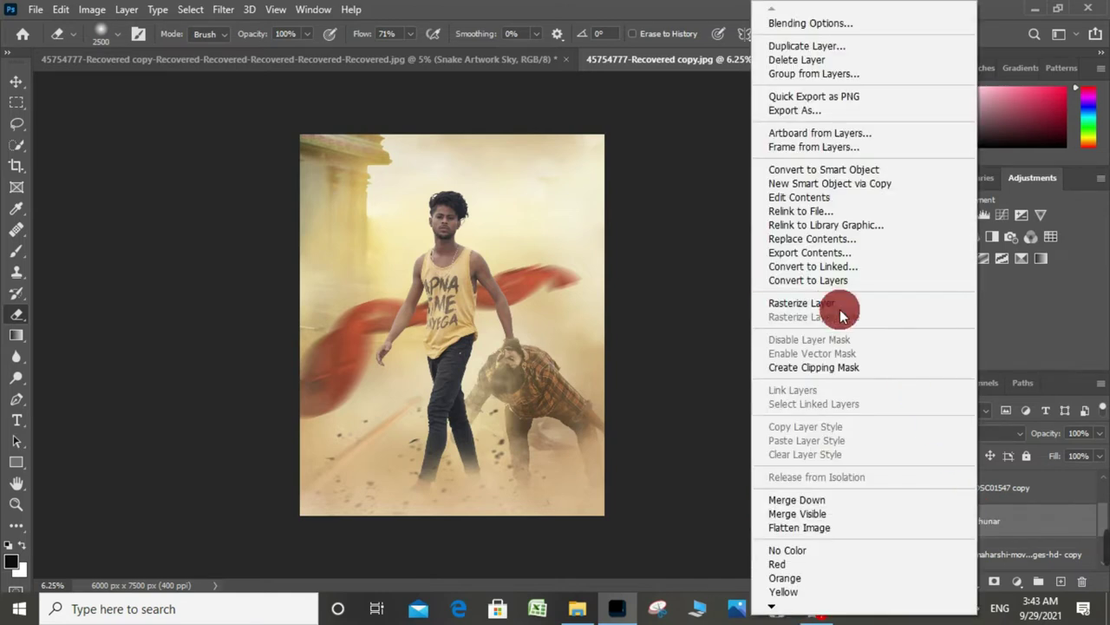
left_click(833, 304)
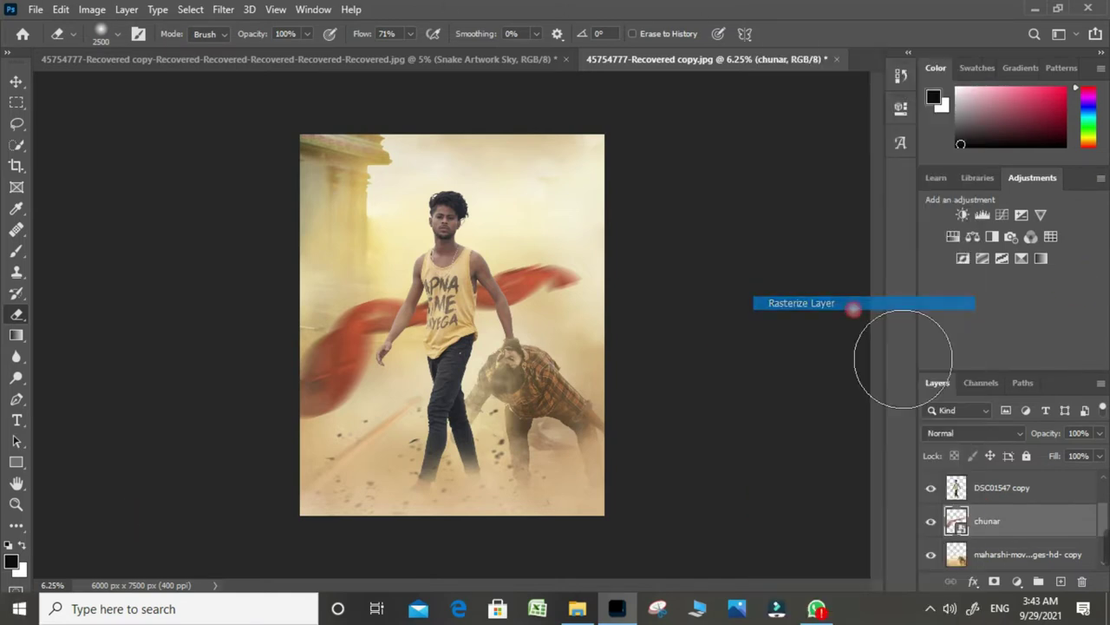
- Add a Hue/Saturation adjustment limited to Reds with Saturation +11
left_click(1022, 582)
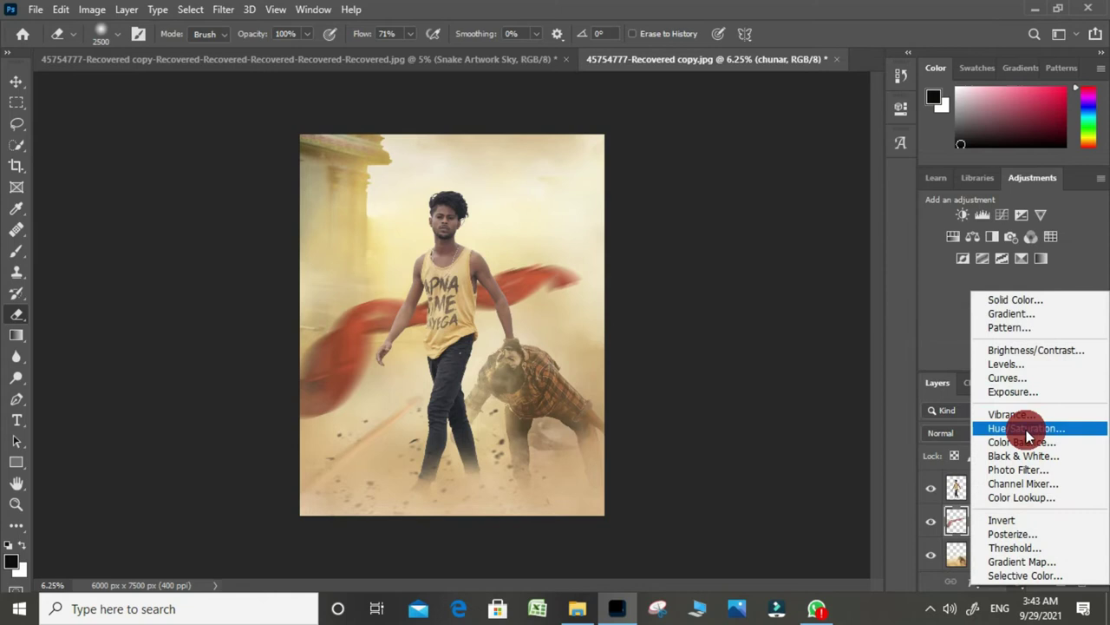
left_click(1026, 429)
left_click(731, 179)
left_click(737, 208)
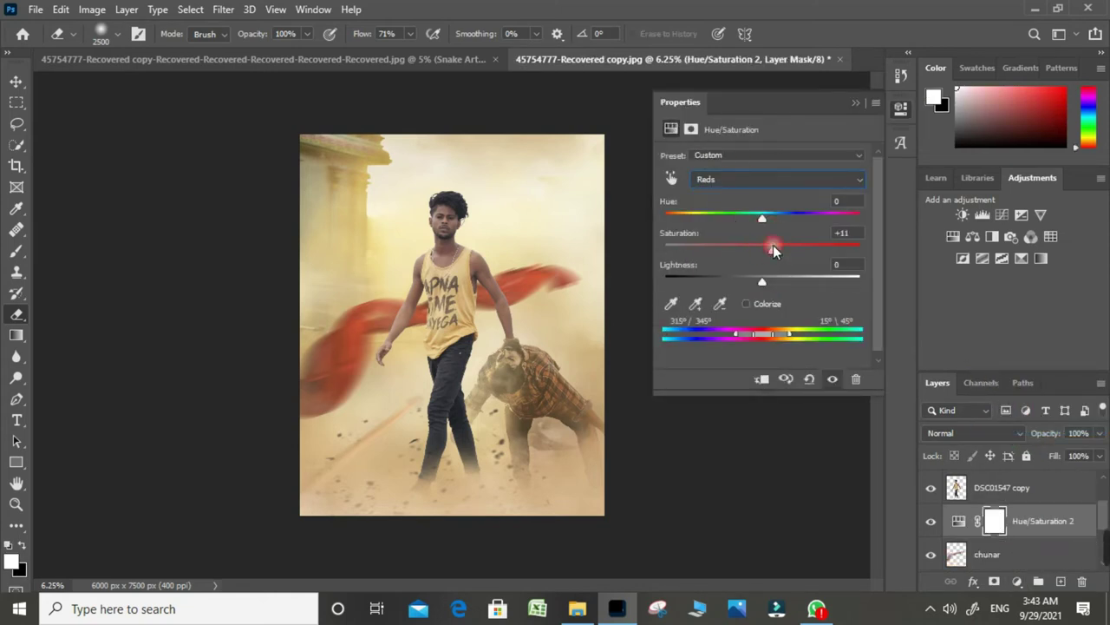
left_click(858, 100)
key("ctrl+plus")
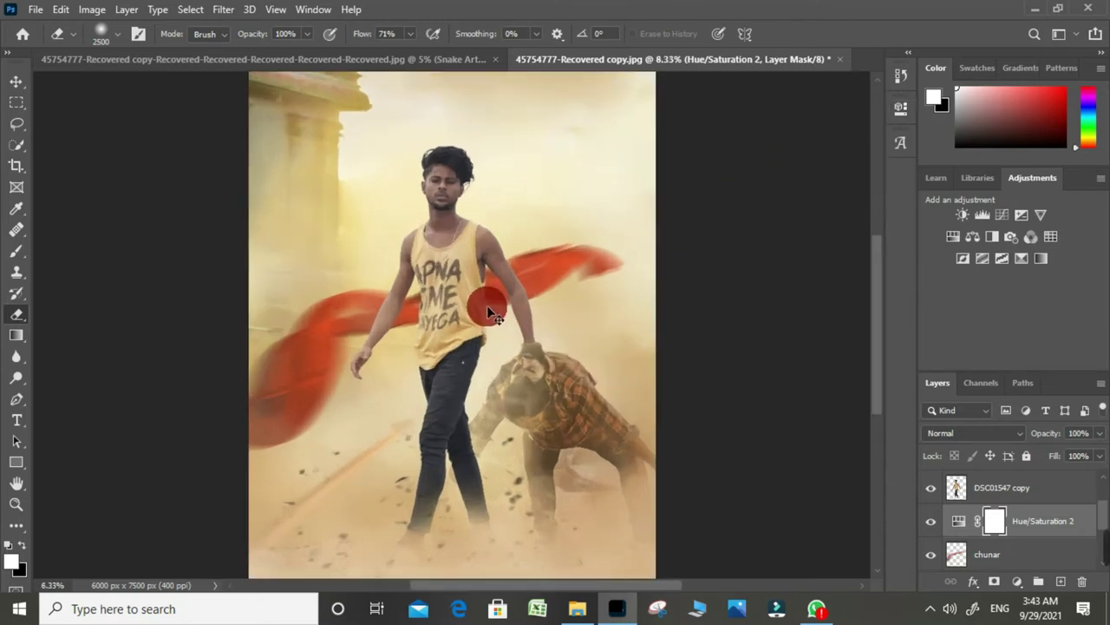
key("ctrl+plus")
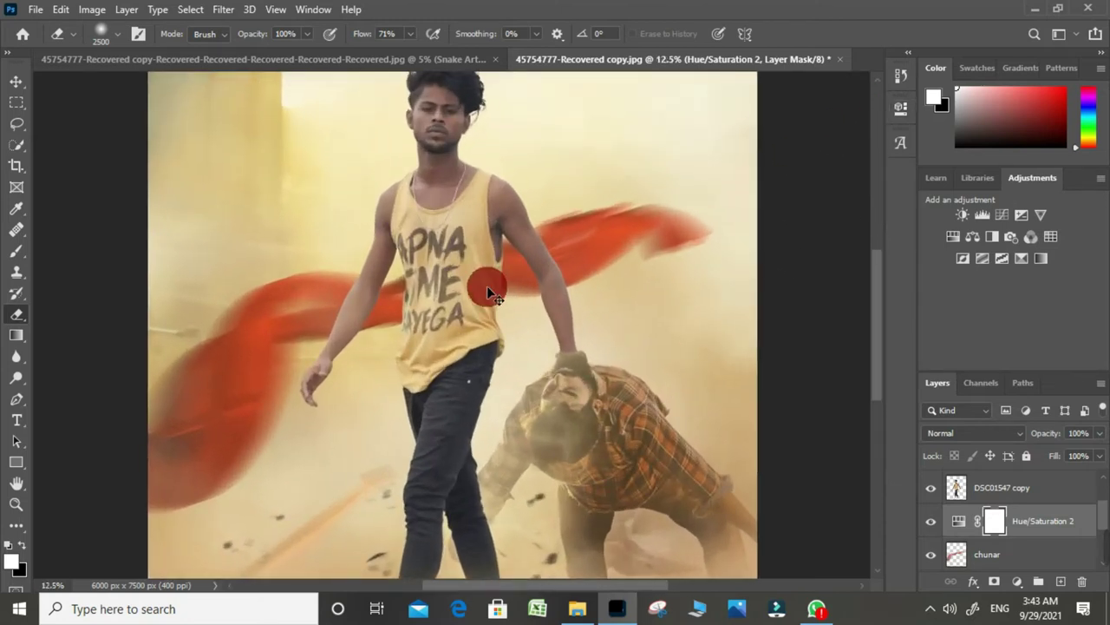
key("ctrl+plus")
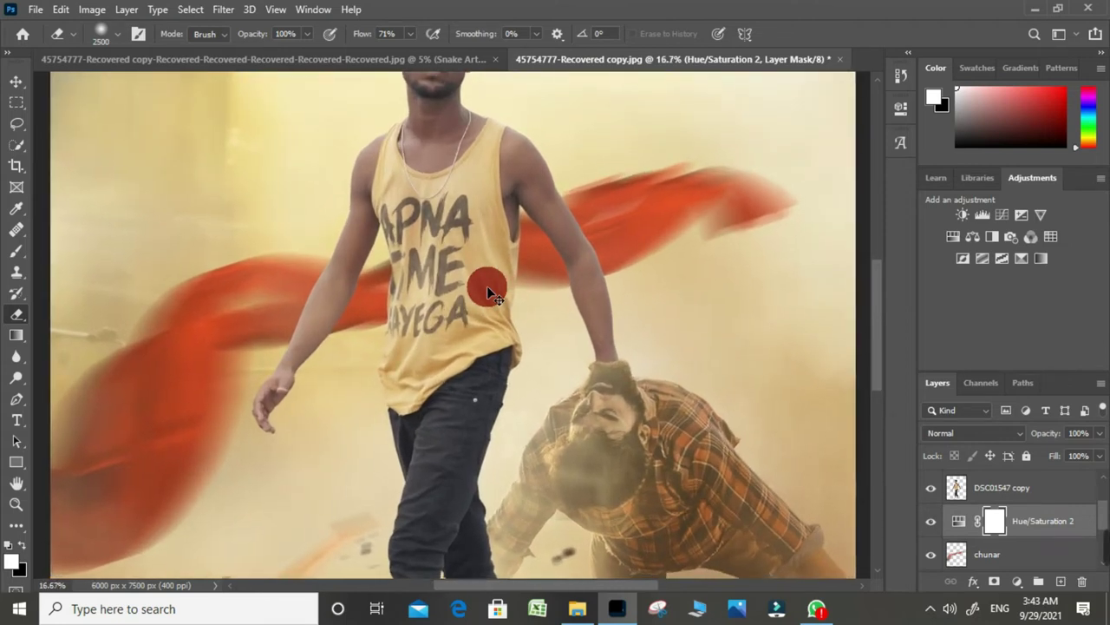
key("ctrl+0")
key("ctrl+minus")
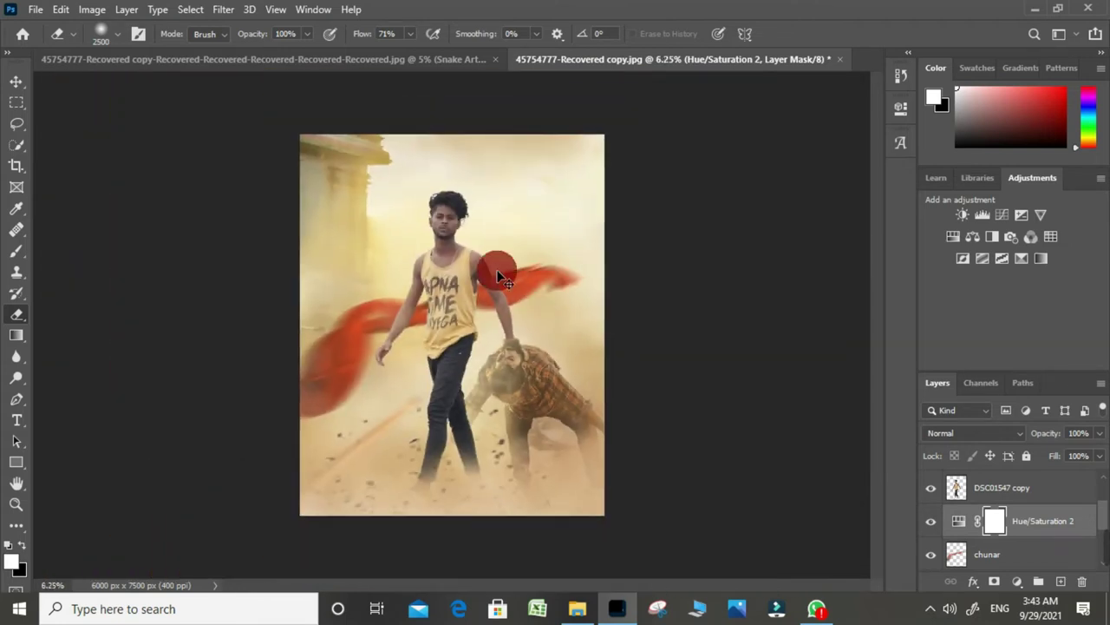
key("ctrl+plus")
key("ctrl+plus")
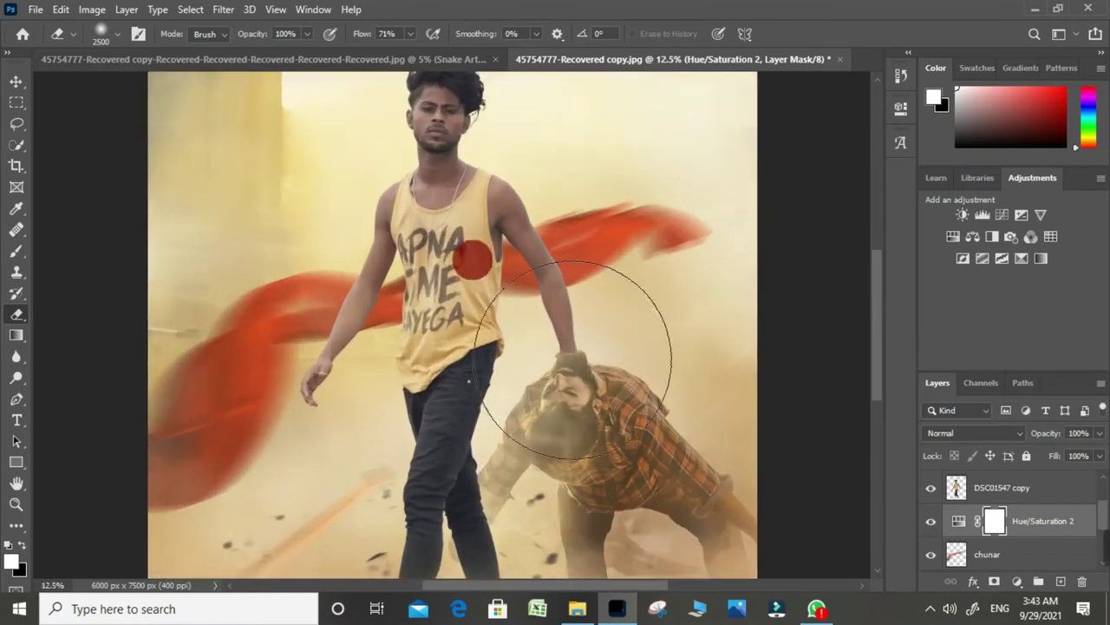
scroll(570, 446, "up", 3)
key("ctrl+minus")
- Carry the text logo file from the marashi folder over to Photoshop
left_click(577, 608)
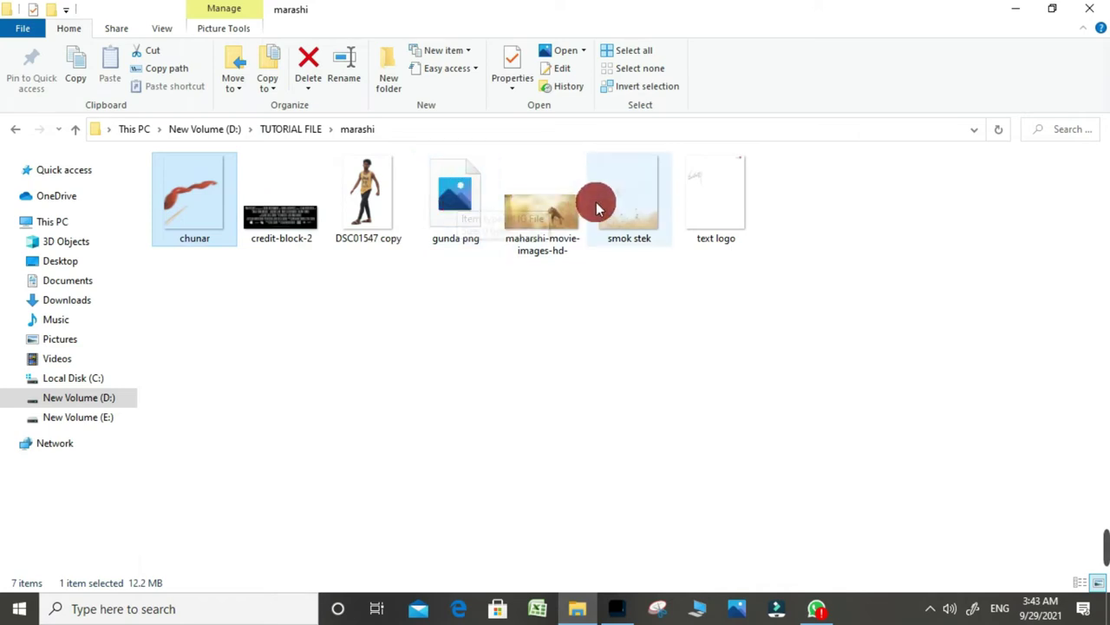
left_click_drag(711, 184, 374, 276)
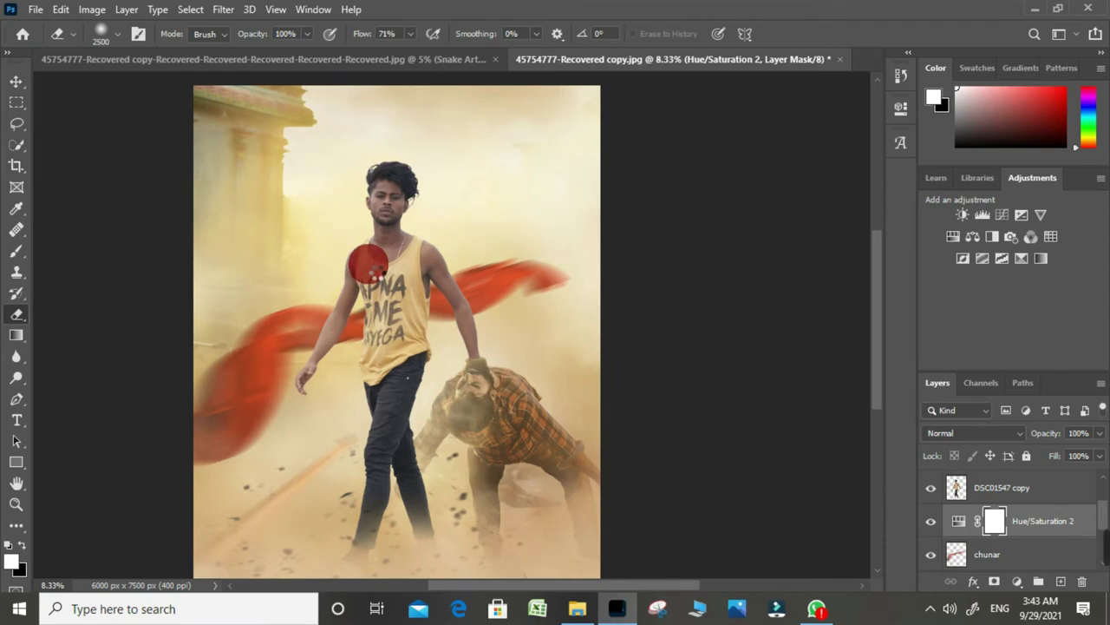
- Place the text logo, nudge it slightly down, and rasterize its layer
left_click_drag(371, 265, 368, 251)
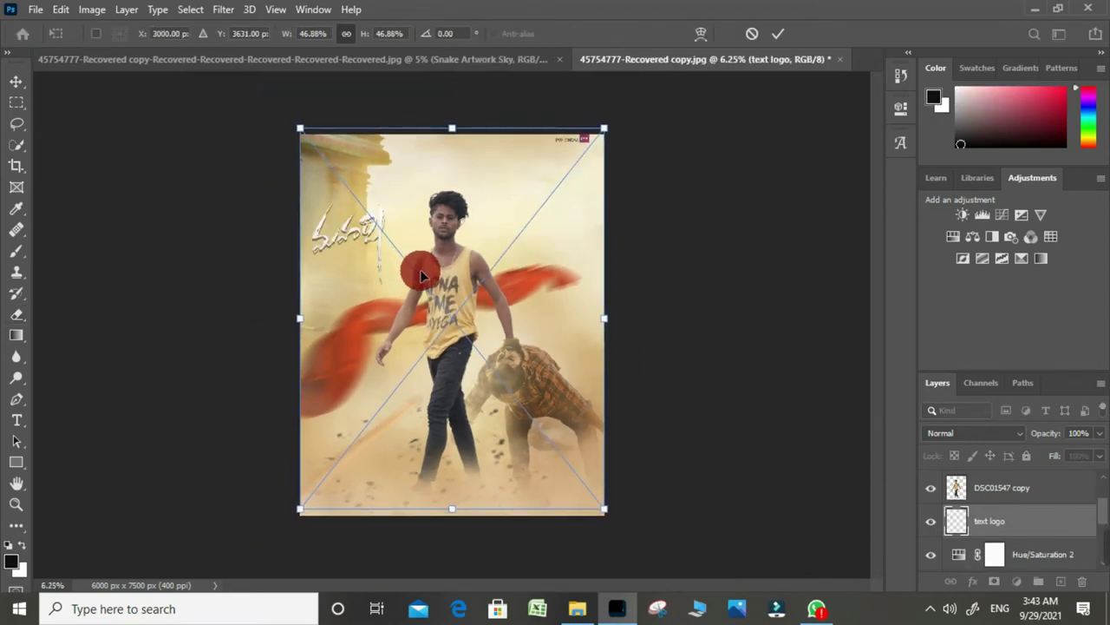
key("Return")
key("e")
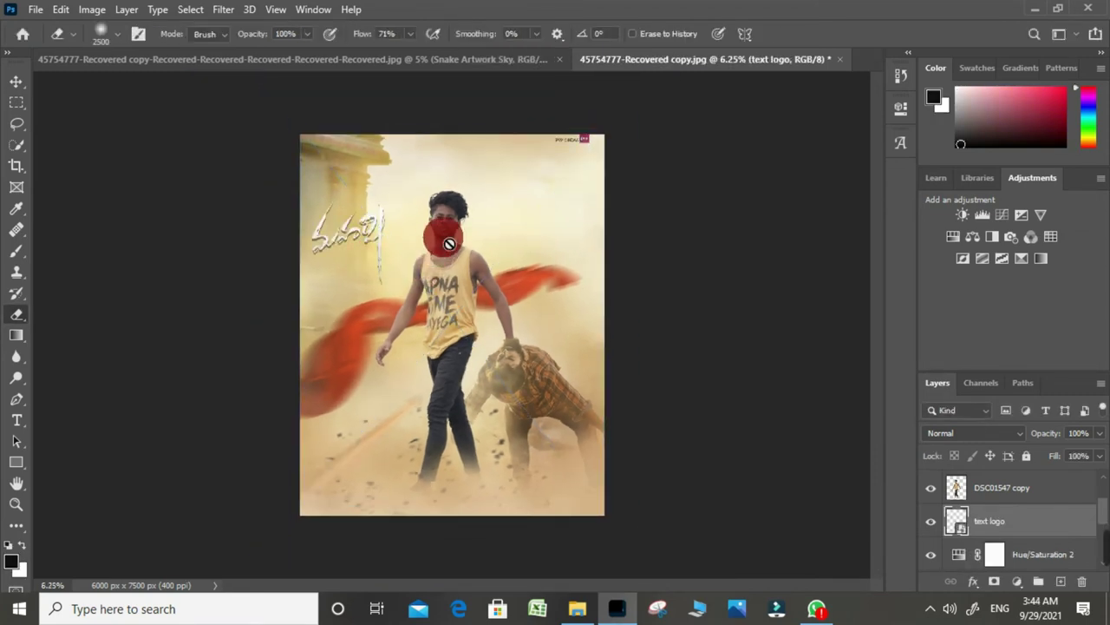
key("ctrl+t")
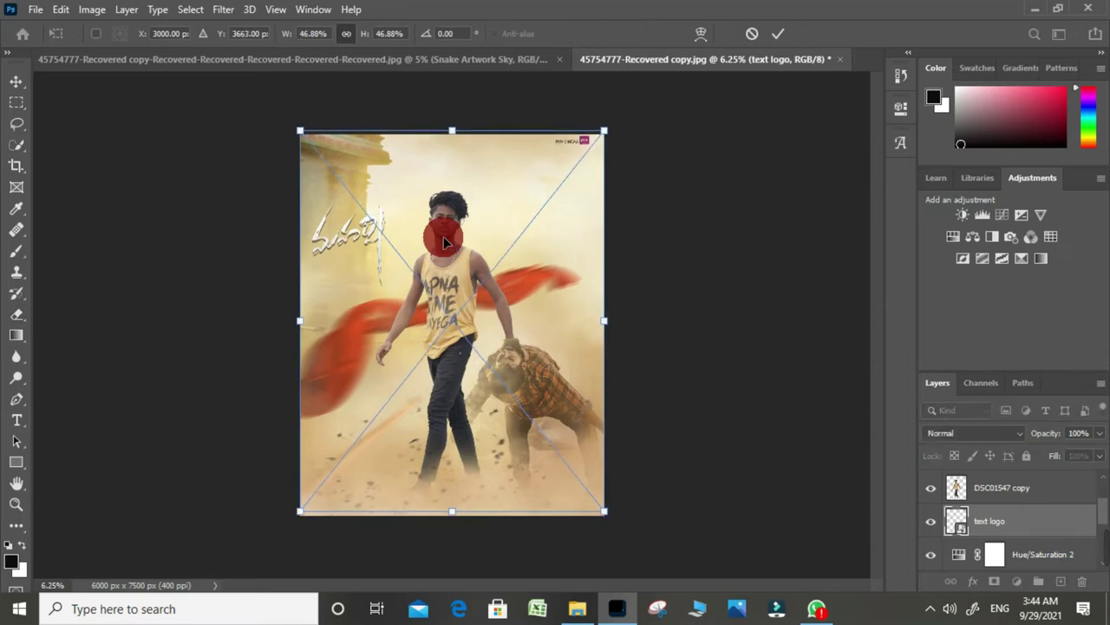
key("Down")
key("Down")
key("Down")
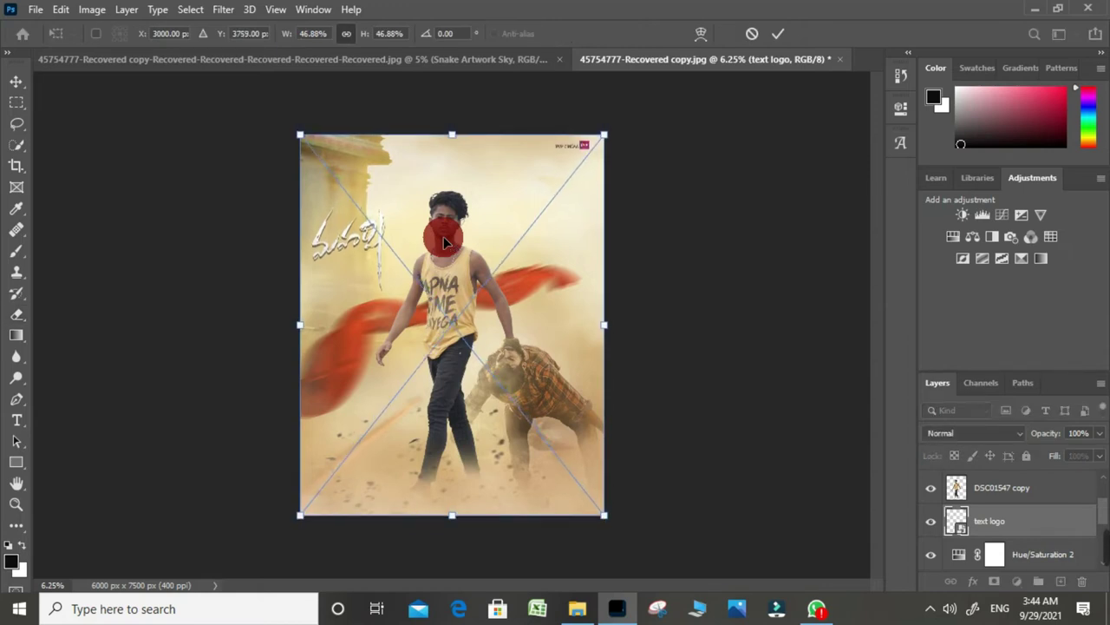
key("Return")
key("ctrl+plus")
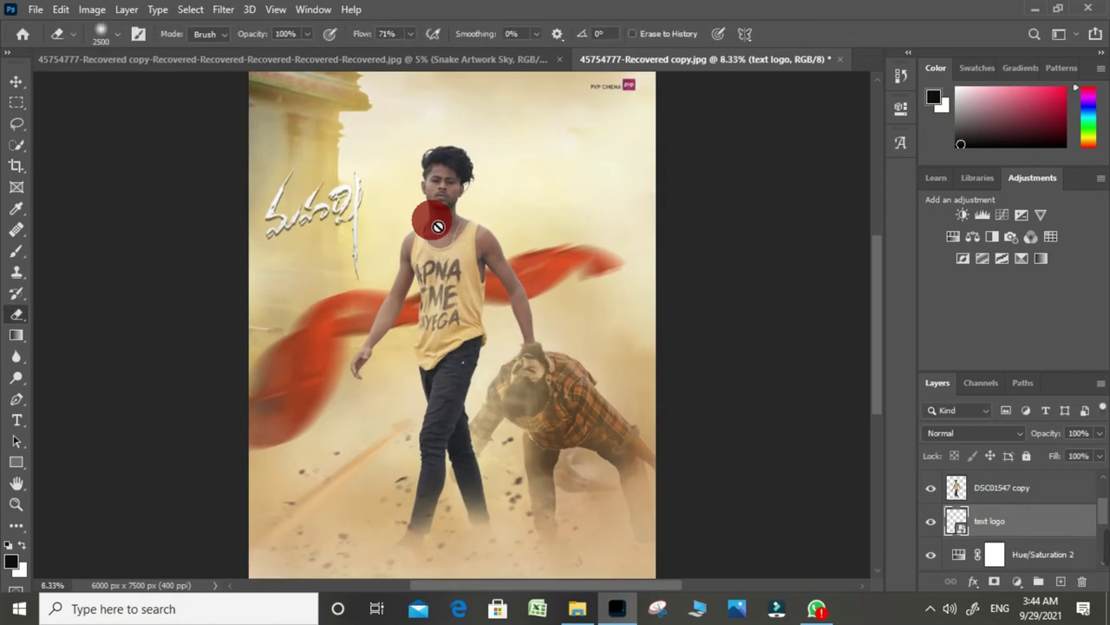
left_click(434, 227)
left_click(546, 248)
key("ctrl+minus")
- Select the DSC01547 copy layer and bring the credit-block-2 file over to Photoshop
left_click(1006, 488)
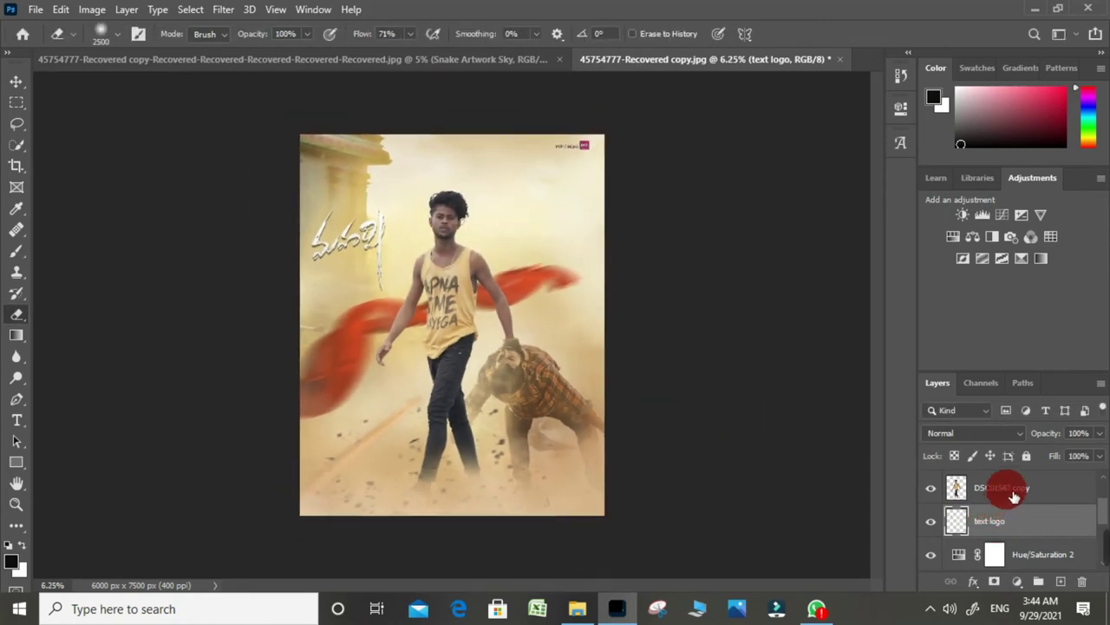
left_click(578, 608)
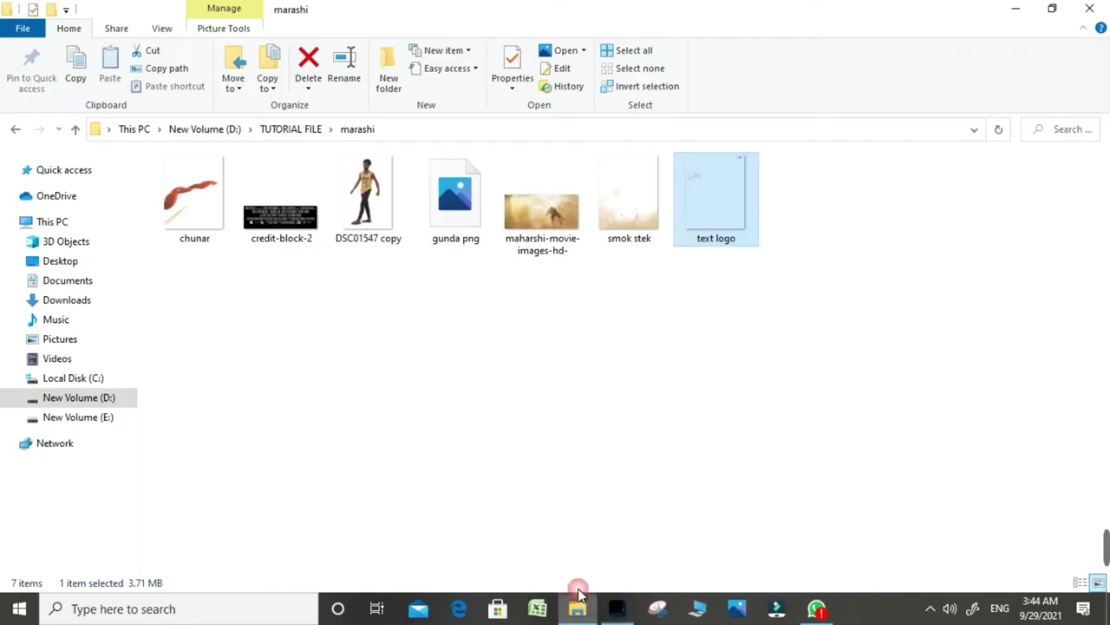
left_click_drag(312, 212, 619, 616)
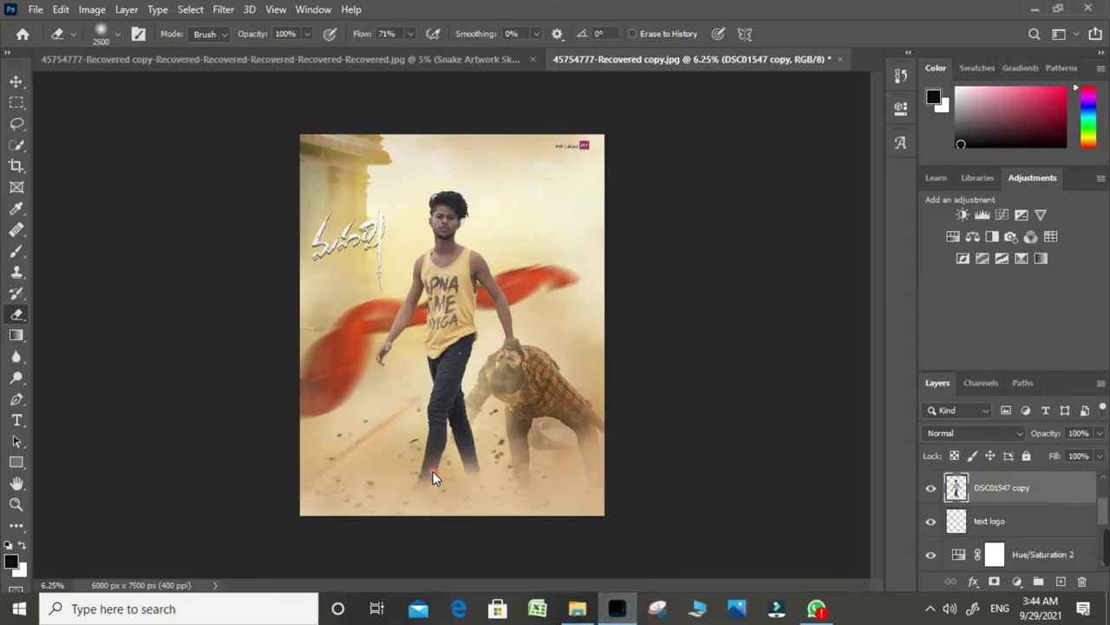
- Place the credit block near the poster's bottom and rasterize its layer
mouse_move(619, 616)
left_mouse_down()
mouse_move(486, 312)
mouse_move(450, 471)
mouse_move(451, 440)
mouse_move(447, 460)
left_mouse_up()
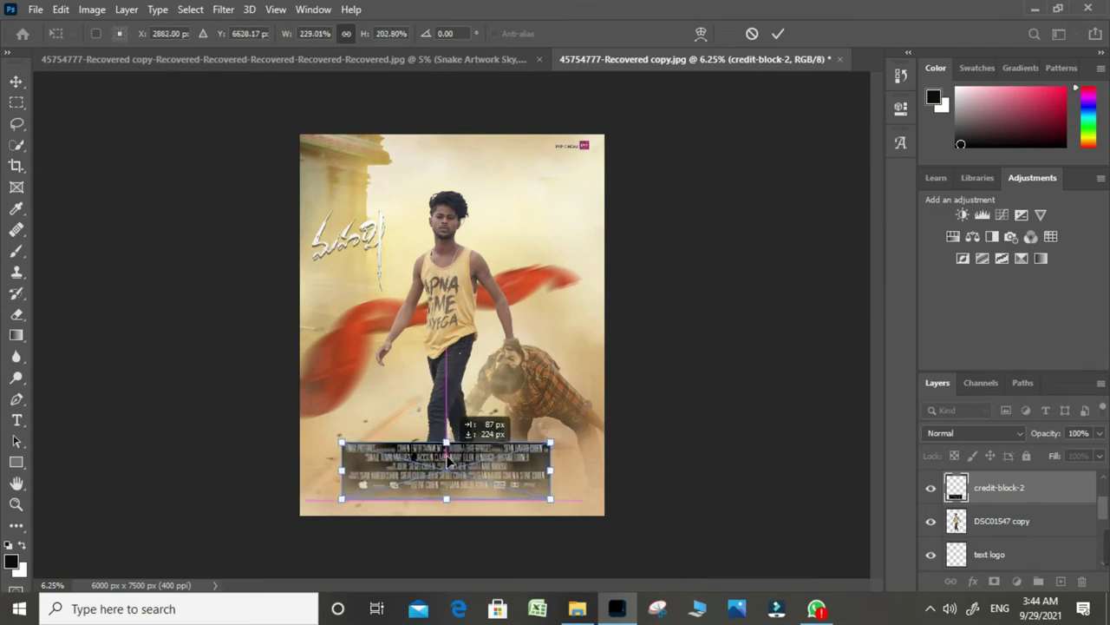
key("Return")
key("e")
left_click(481, 466)
left_click(533, 248)
- Set credit-block-2 to Screen blend mode, then select the DSC01547 copy layer
left_click(1011, 434)
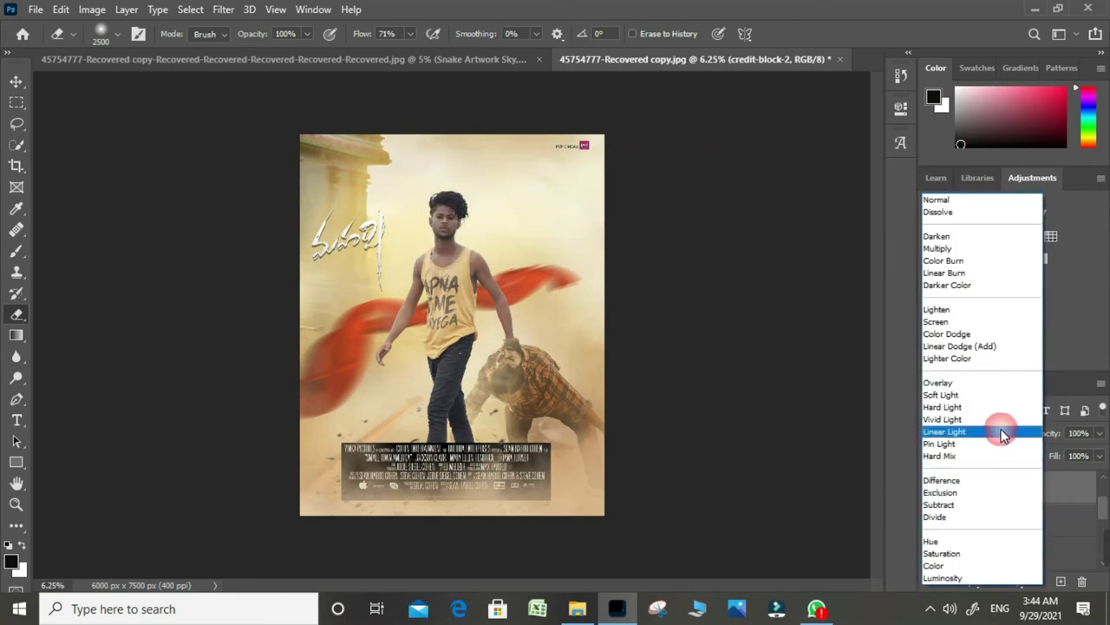
left_click(946, 322)
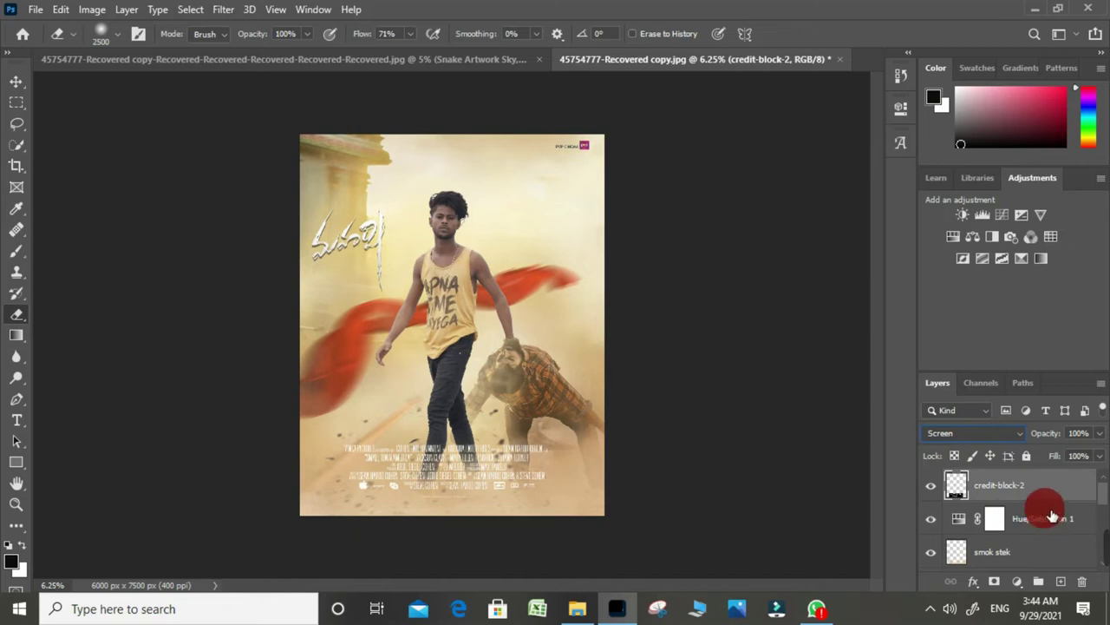
left_click(957, 542)
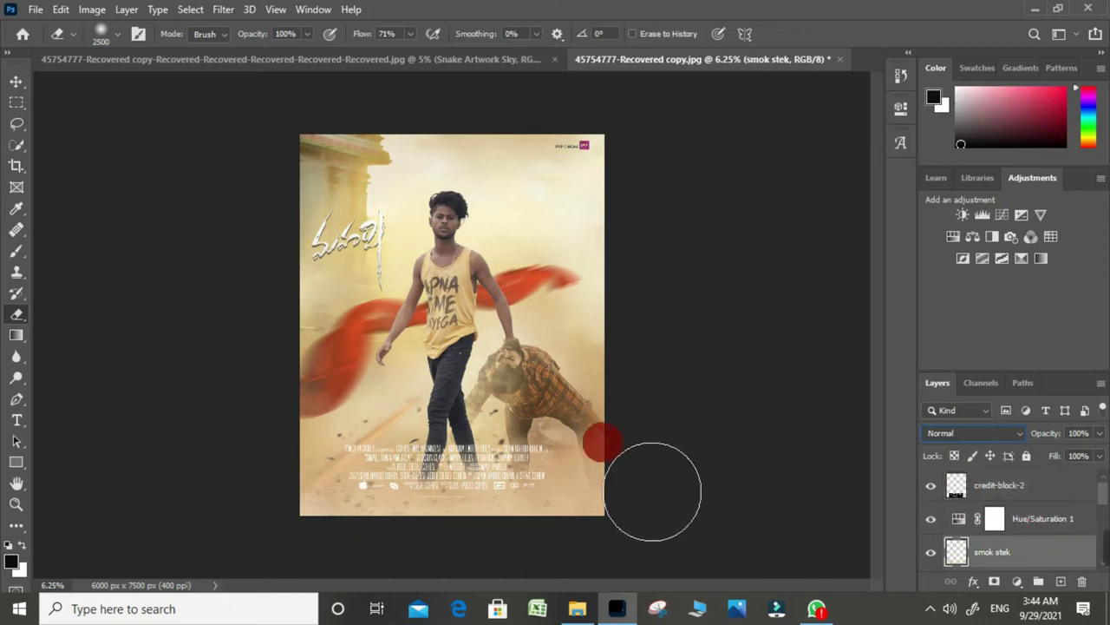
scroll(988, 473, "down", 2)
scroll(992, 493, "down", 2)
scroll(992, 508, "down", 2)
left_click(1000, 511)
left_click(1003, 489)
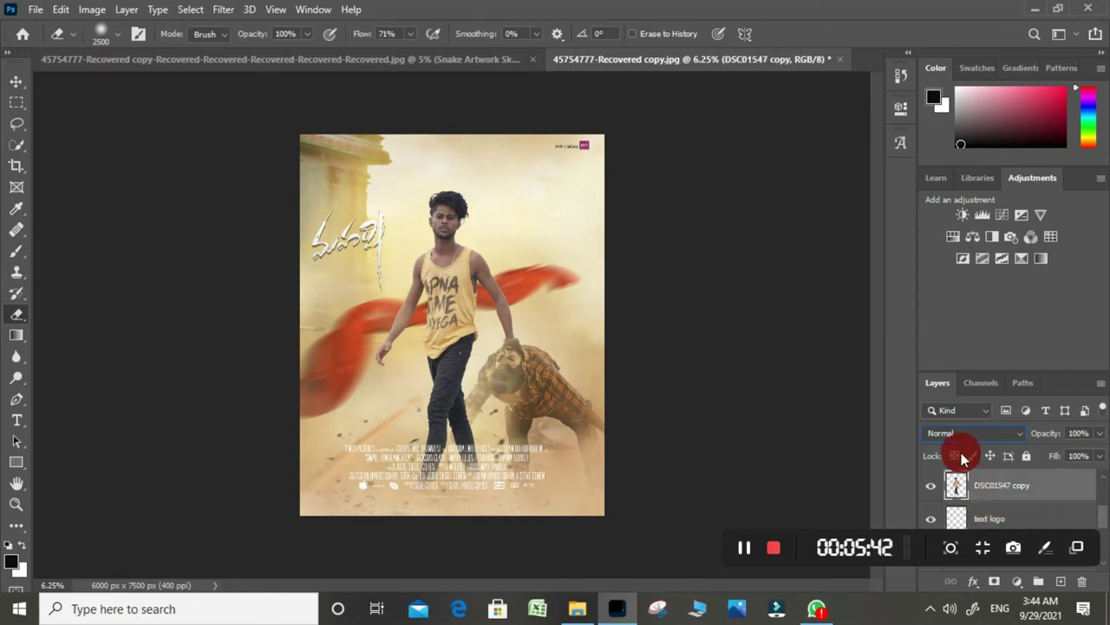
- Choose the plain Brush tool set to Normal mode
scroll(397, 249, "up", 2)
scroll(491, 260, "up", 1)
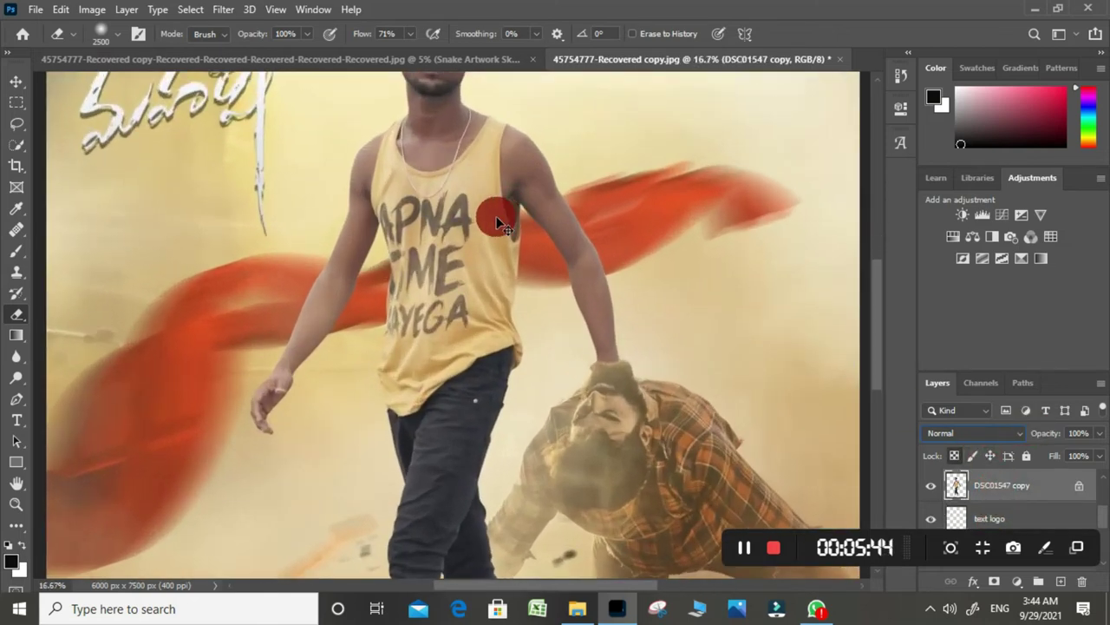
scroll(495, 211, "up", 1)
left_click_drag(354, 257, 438, 439)
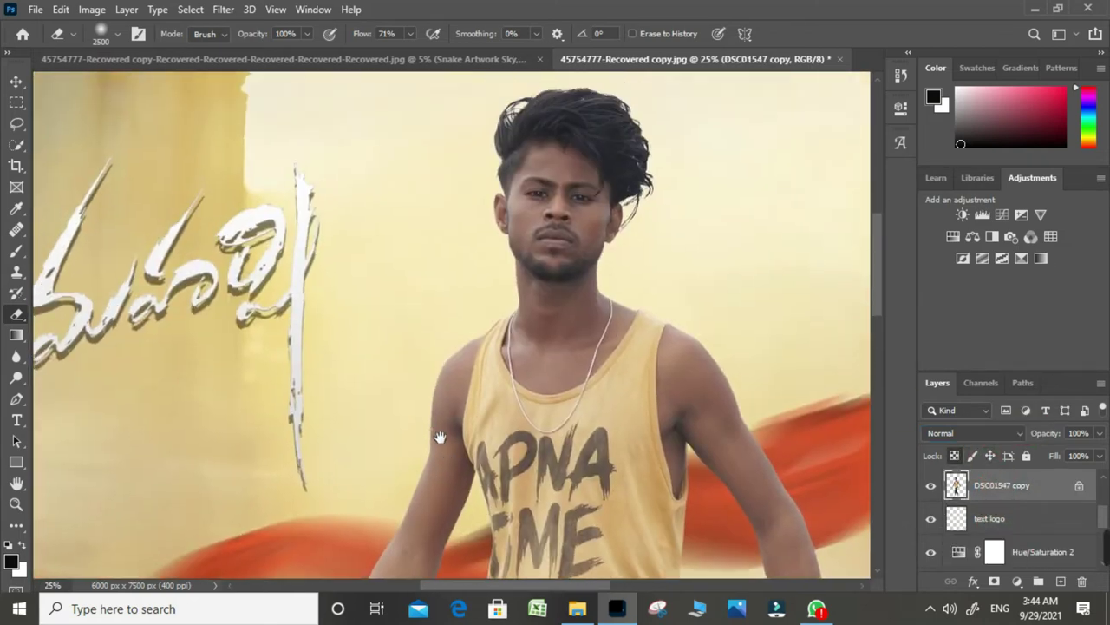
left_click(15, 252)
right_click(15, 252)
left_click(231, 37)
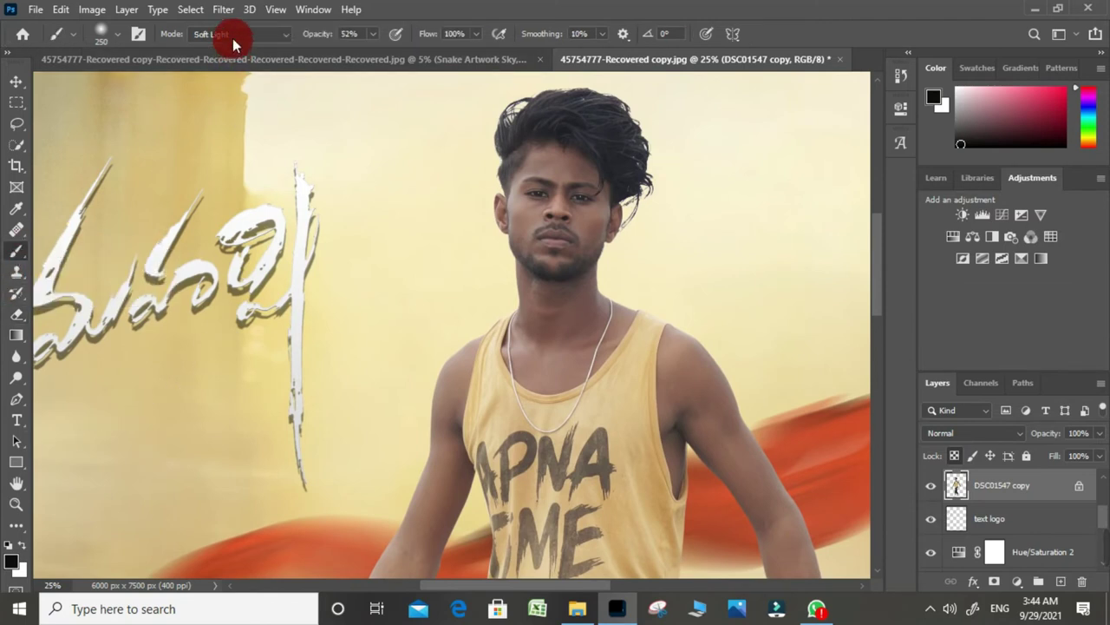
left_click(245, 36)
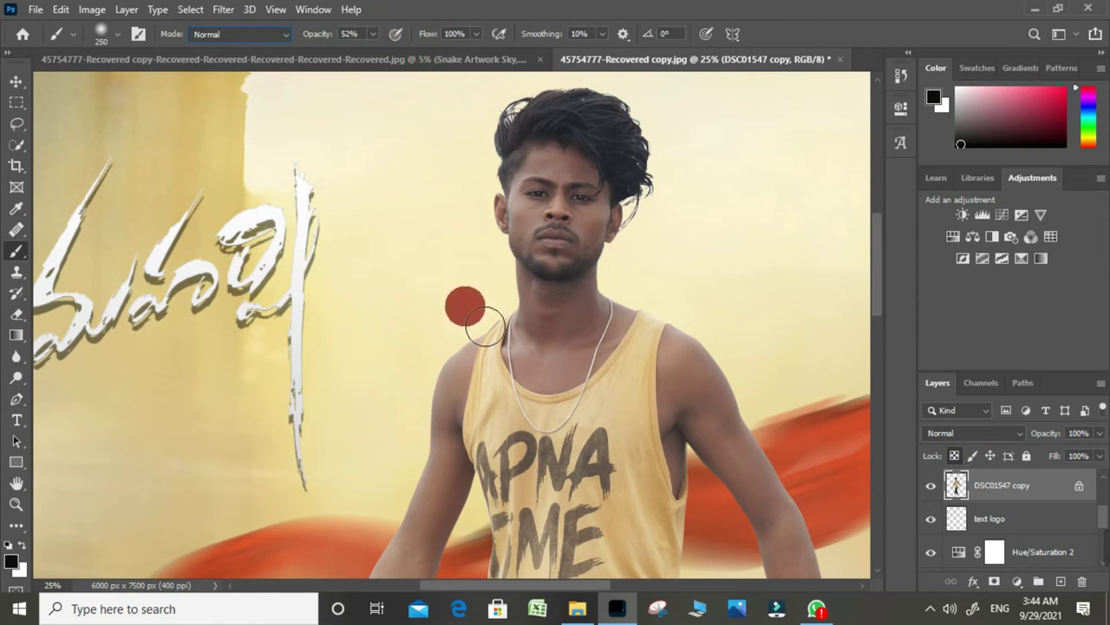
- Sample the light yellow background tone beside the man's face and neck as paint colour
key("ctrl+plus")
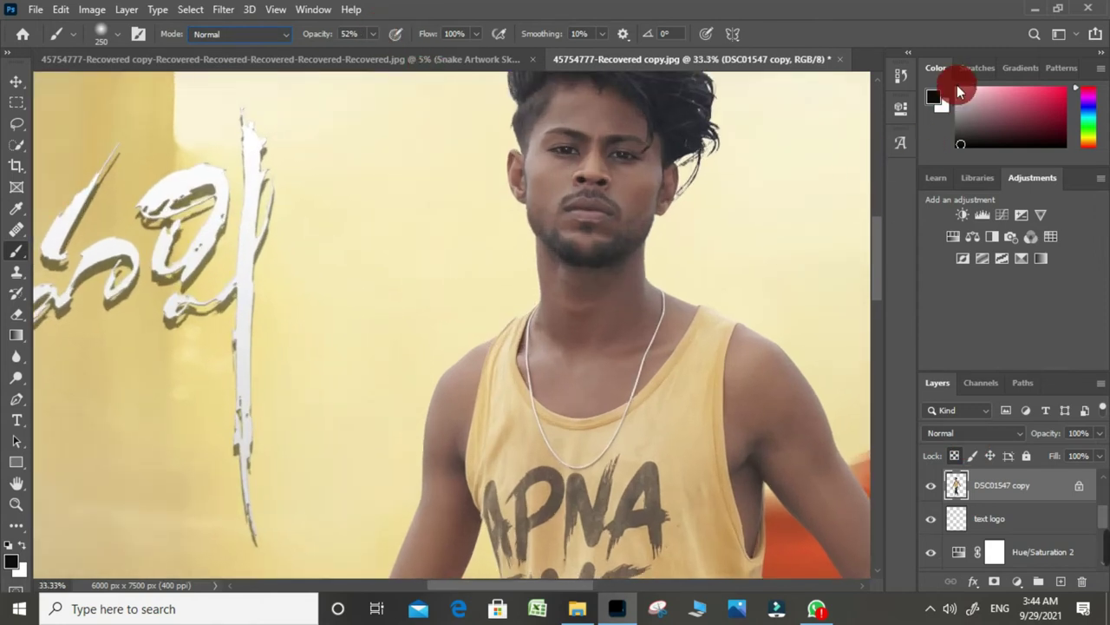
left_click(962, 88)
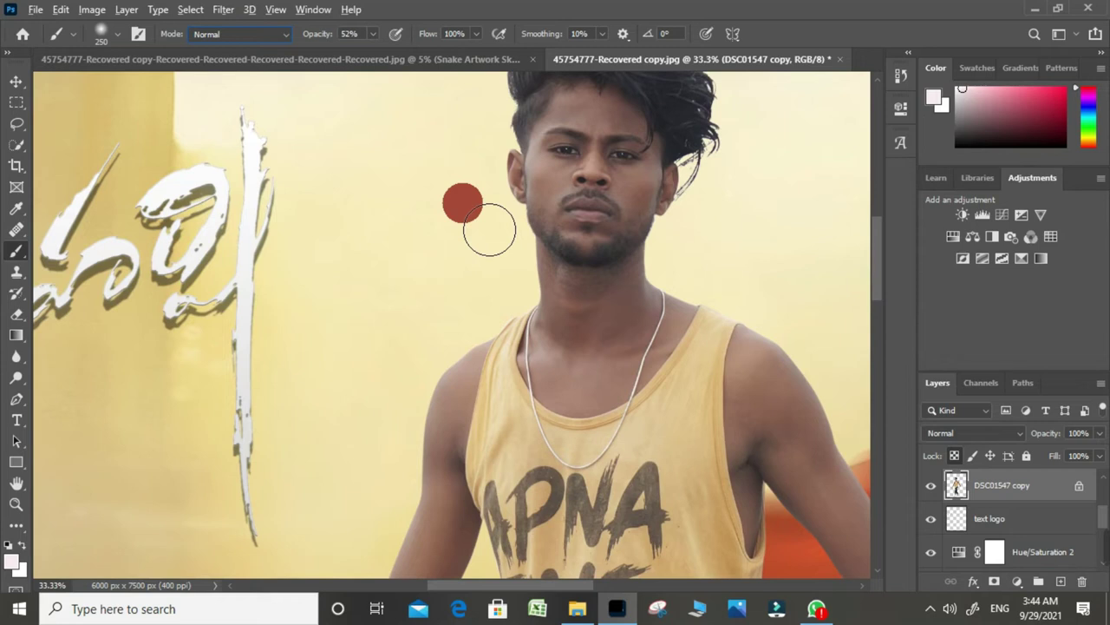
left_click(517, 229, "alt")
left_click(471, 330, "alt")
left_click(515, 248, "alt")
left_click(505, 232, "alt")
left_click(478, 288, "alt")
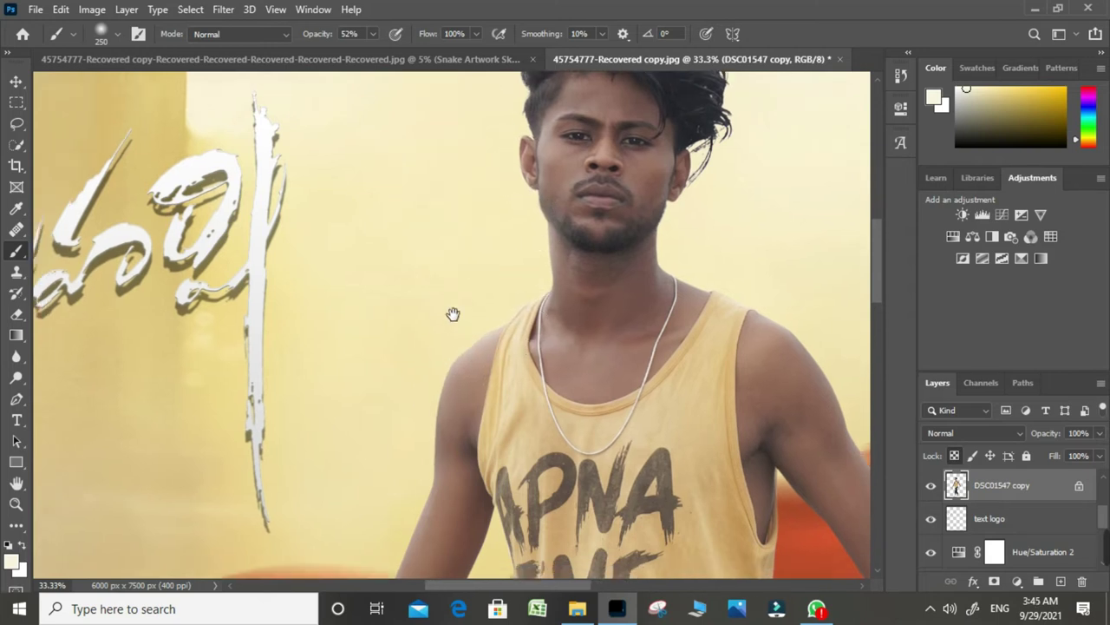
- Paint soft yellow haze along the red cloth's upper edge
scroll(454, 315, "down", 5)
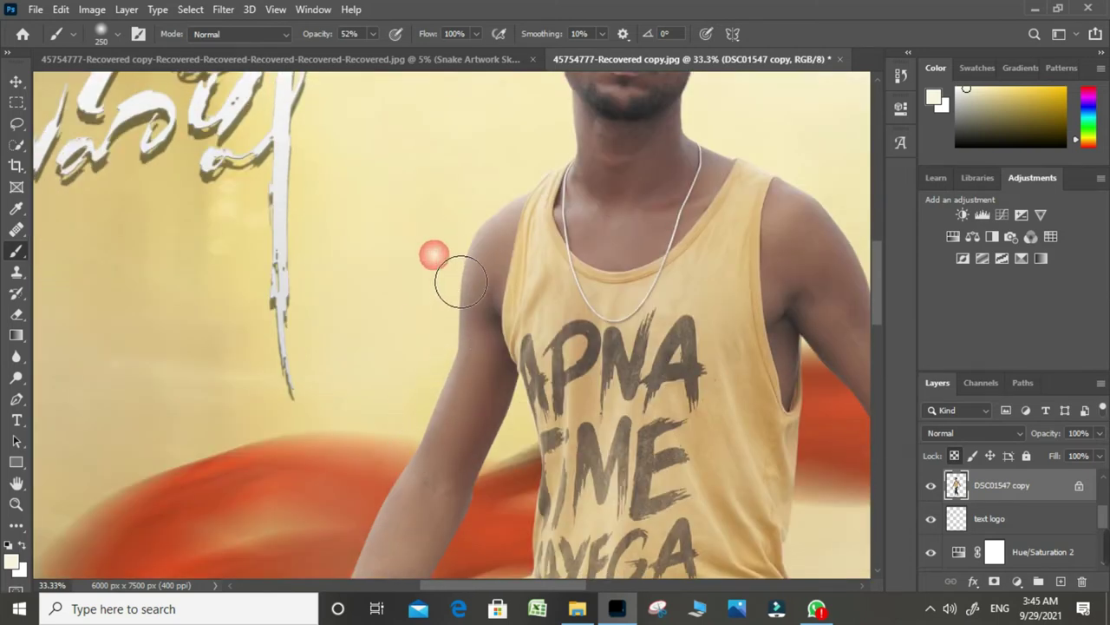
left_click_drag(424, 366, 483, 206)
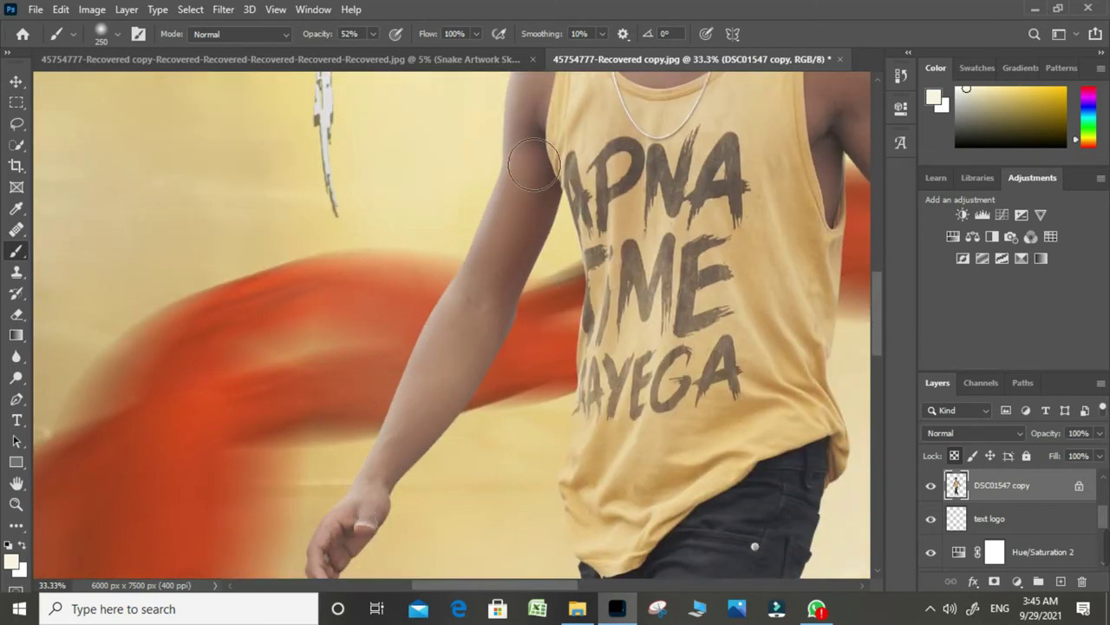
left_click_drag(496, 255, 443, 257)
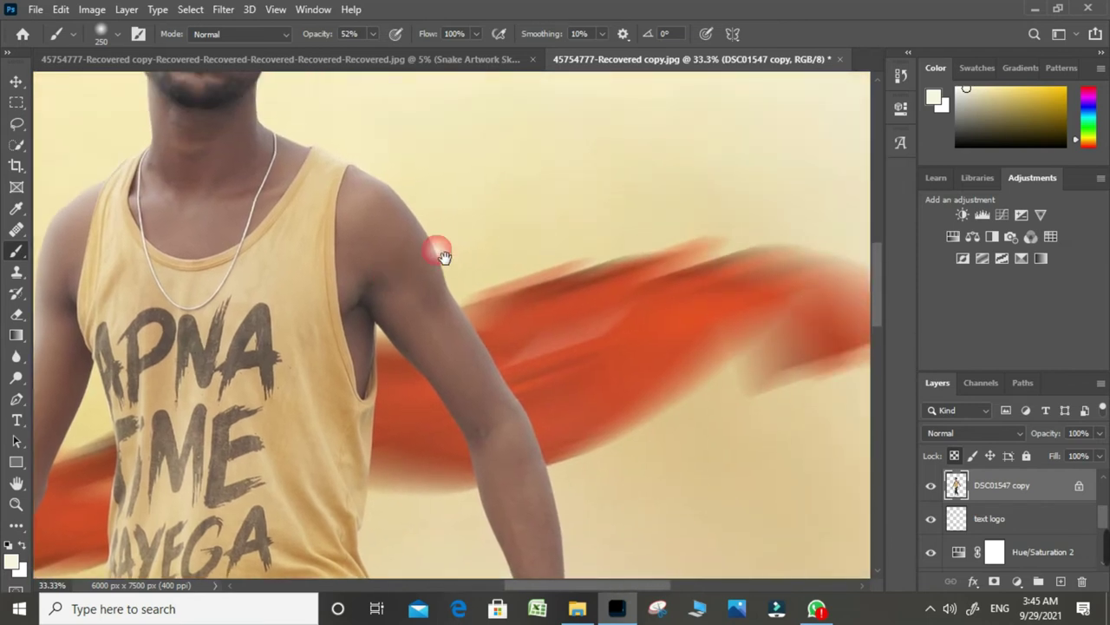
left_click_drag(398, 200, 397, 369)
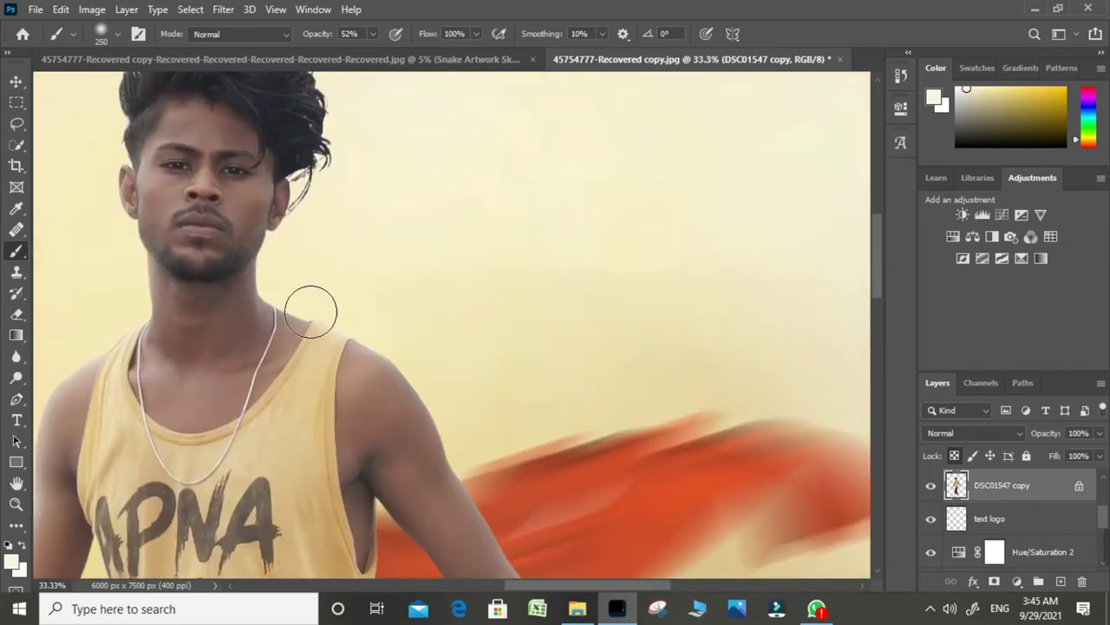
mouse_move(477, 442)
left_mouse_down()
mouse_move(441, 273)
mouse_move(397, 188)
left_mouse_up()
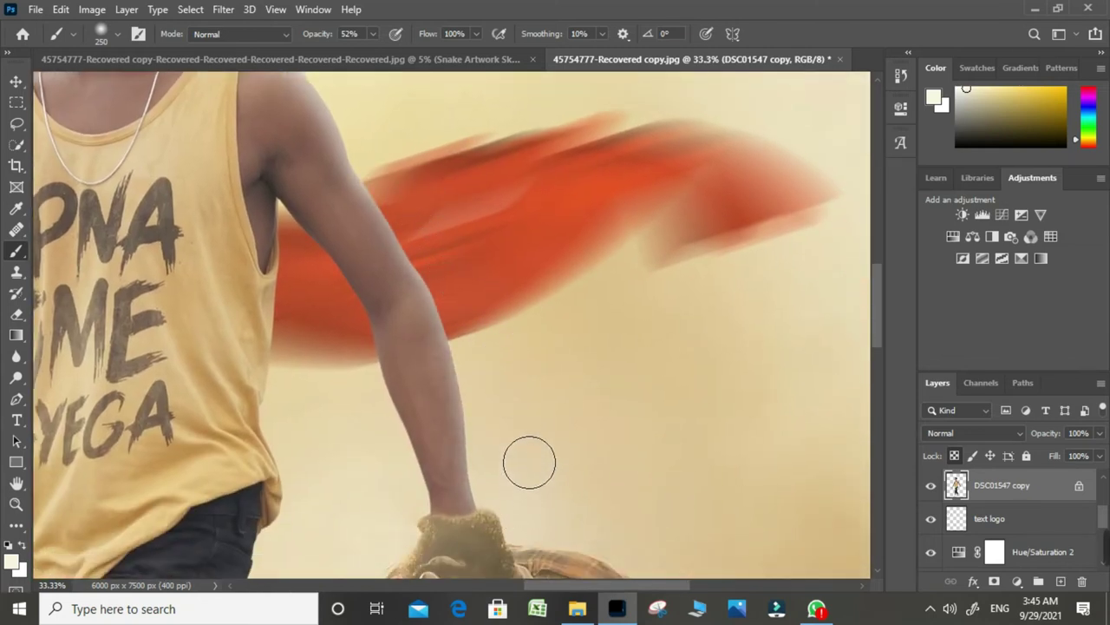
left_click_drag(425, 185, 379, 159)
mouse_move(499, 265)
left_mouse_down()
mouse_move(585, 400)
mouse_move(697, 478)
left_mouse_up()
left_click_drag(460, 235, 607, 408)
- Paint light haze around the armpit, arm edge and jeans
key("ctrl+minus")
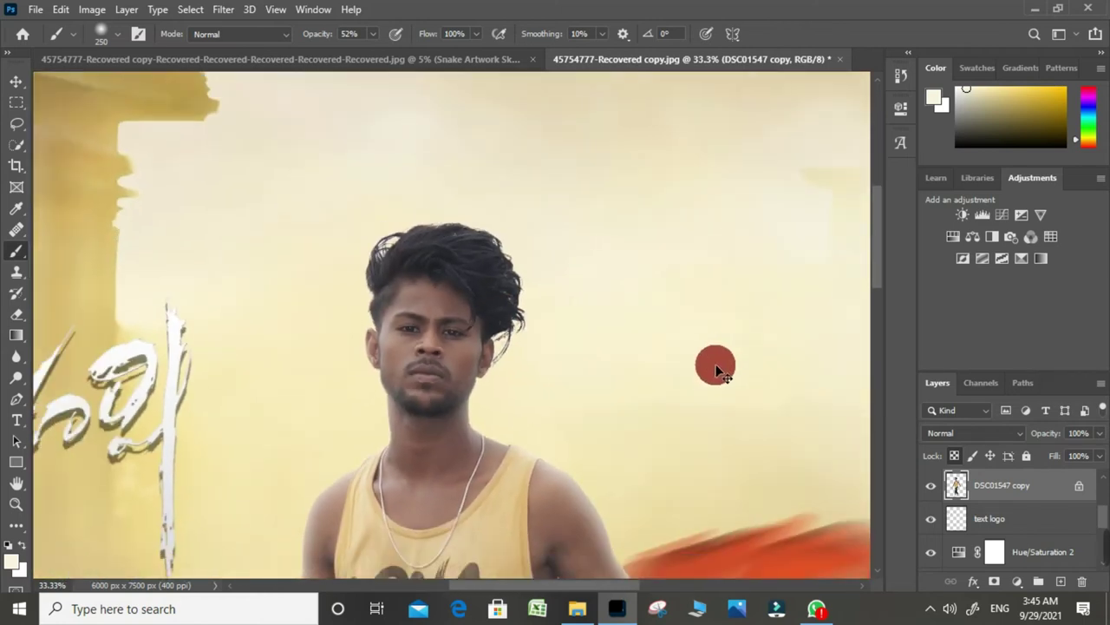
key("ctrl+minus")
key("ctrl+minus")
key("ctrl+plus")
left_click_drag(441, 486, 439, 200)
key("ctrl+plus")
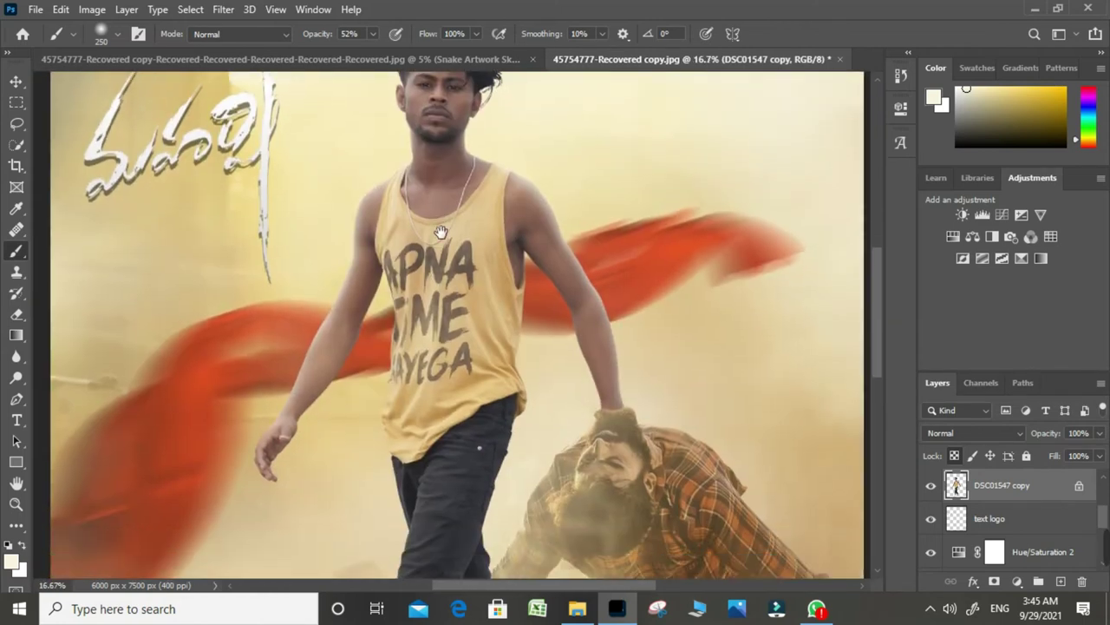
key("ctrl+plus")
mouse_move(621, 268)
left_mouse_down()
mouse_move(584, 249)
mouse_move(587, 173)
mouse_move(638, 271)
mouse_move(585, 211)
mouse_move(604, 272)
left_mouse_up()
mouse_move(624, 235)
left_mouse_down()
mouse_move(662, 344)
mouse_move(694, 98)
left_mouse_up()
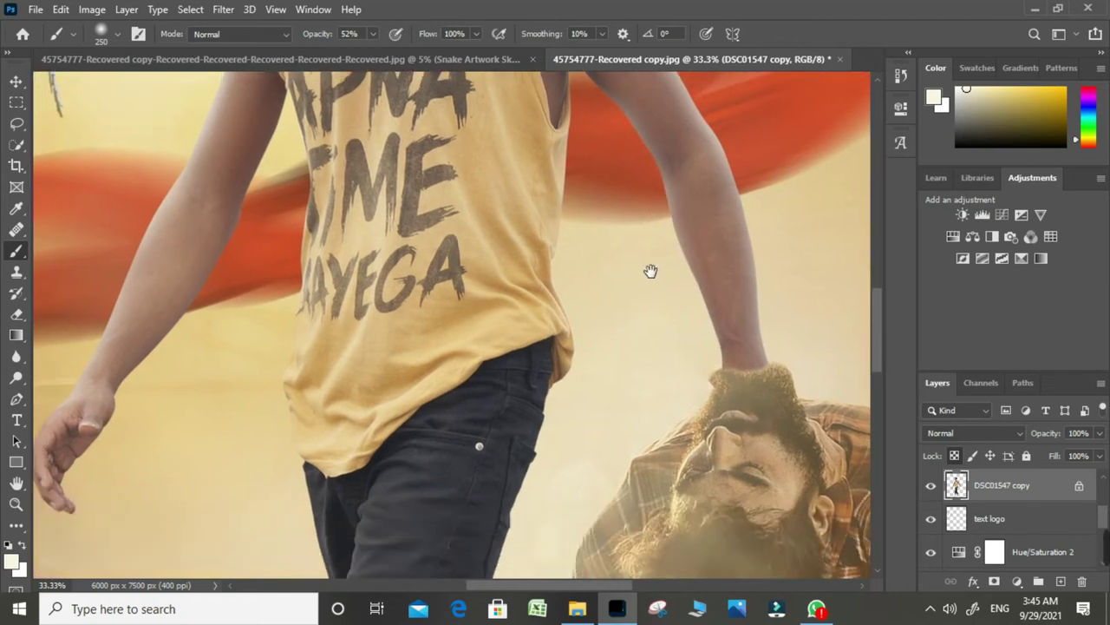
mouse_move(620, 235)
left_mouse_down()
mouse_move(550, 493)
mouse_move(570, 186)
mouse_move(634, 252)
left_mouse_up()
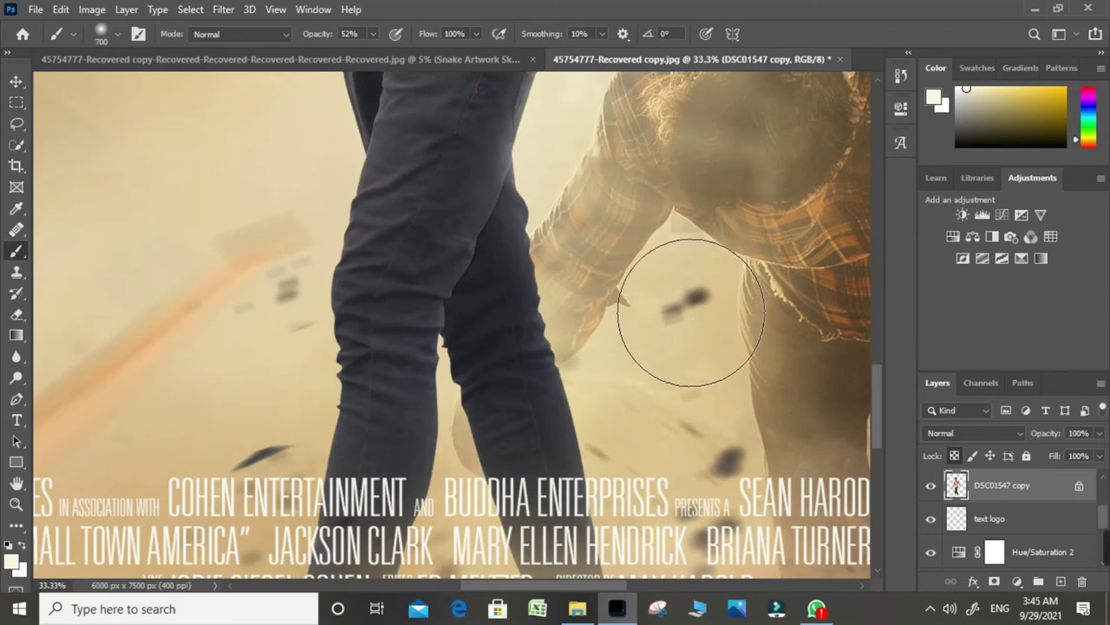
- Enlarge the brush to 700 and paint dusty haze over the lower credits area
key("bracketright")
key("bracketright")
mouse_move(588, 275)
left_mouse_down()
mouse_move(445, 379)
mouse_move(371, 390)
mouse_move(417, 266)
left_mouse_up()
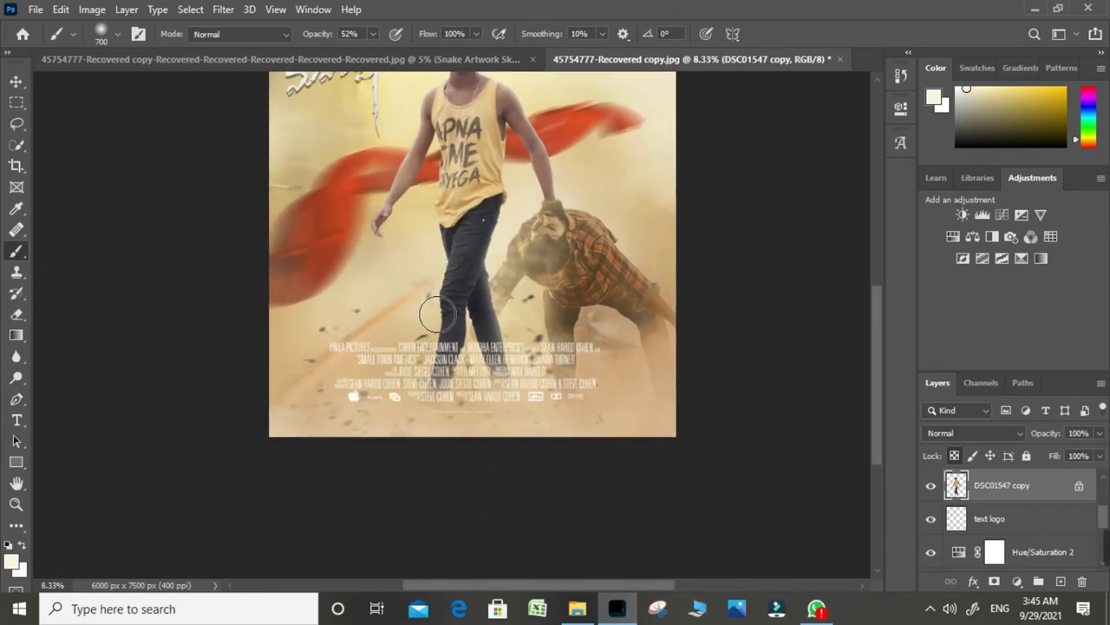
left_click_drag(426, 352, 424, 400)
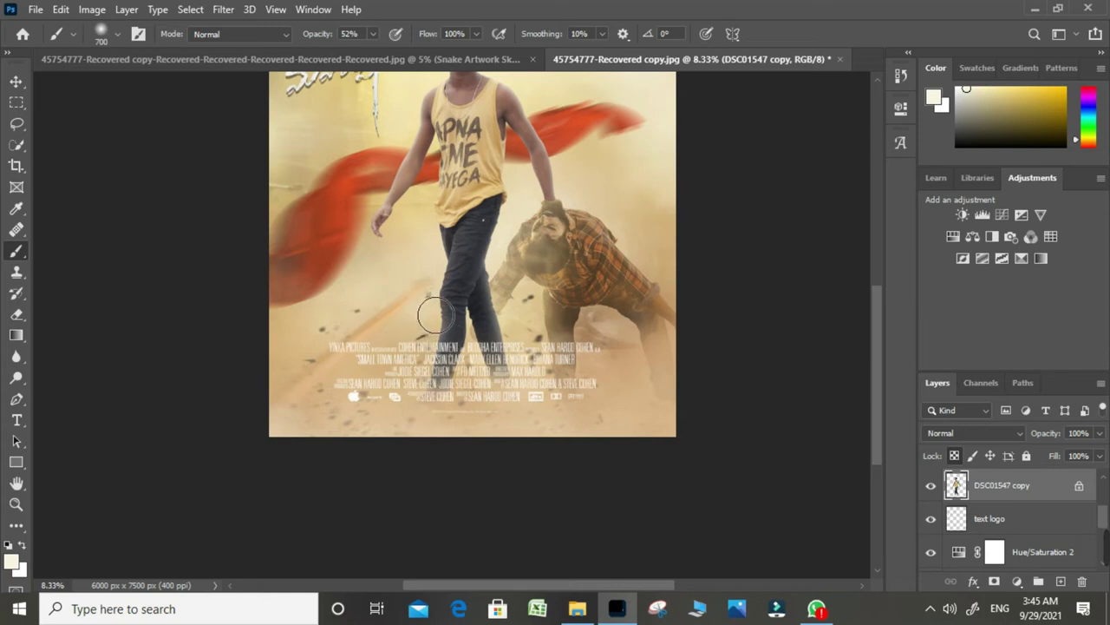
mouse_move(434, 236)
left_mouse_down()
mouse_move(546, 209)
mouse_move(511, 154)
left_mouse_up()
scroll(545, 209, "up", 1)
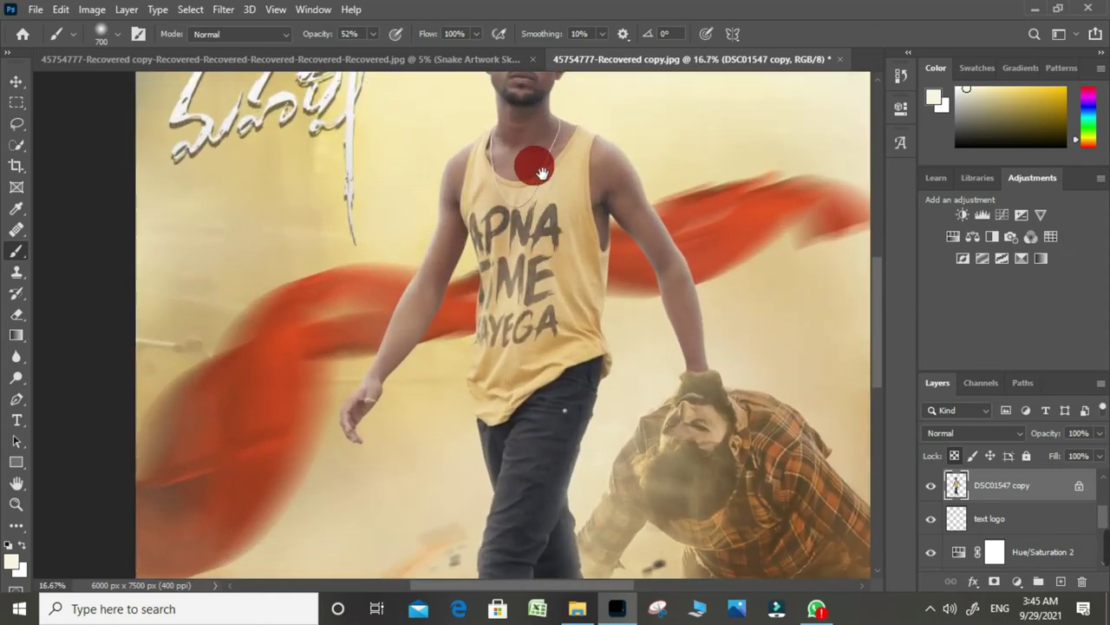
scroll(528, 164, "up", 1)
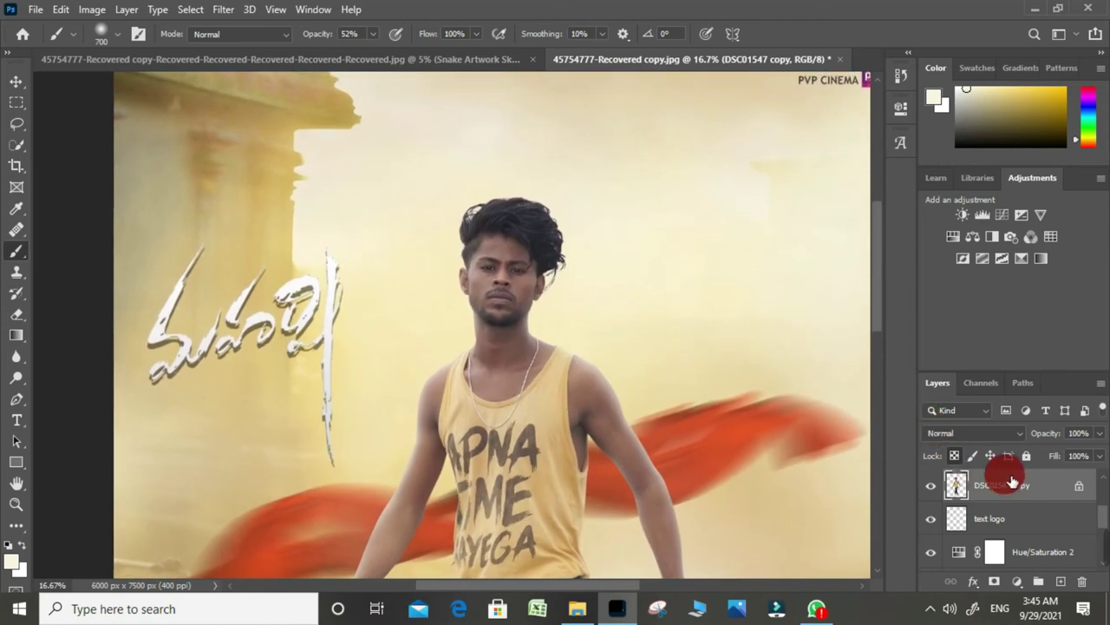
key("ctrl+b")
- Set Color Balance highlights to +10, 0, -9 on the man's layer
left_click_drag(841, 320, 835, 314)
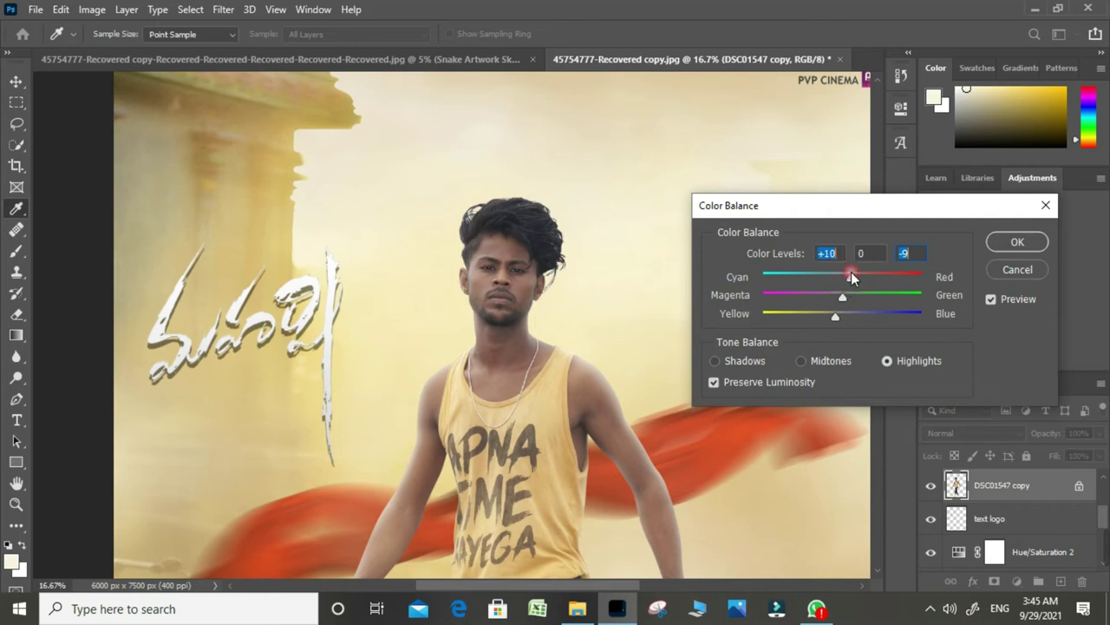
left_click(1012, 241)
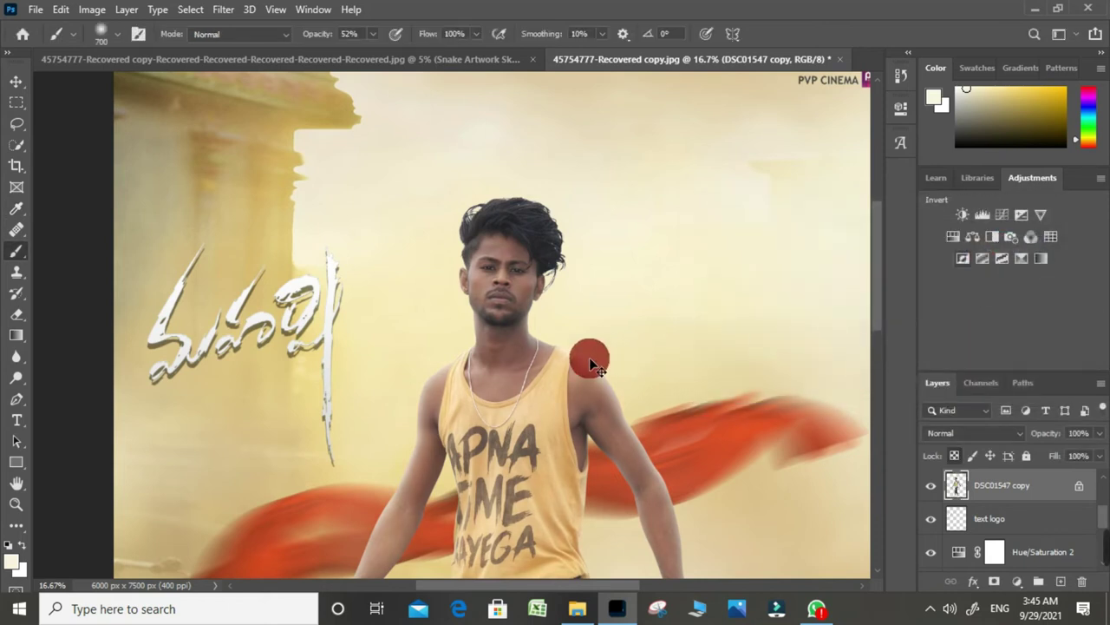
key("ctrl+plus")
key("ctrl+plus")
key("ctrl+plus")
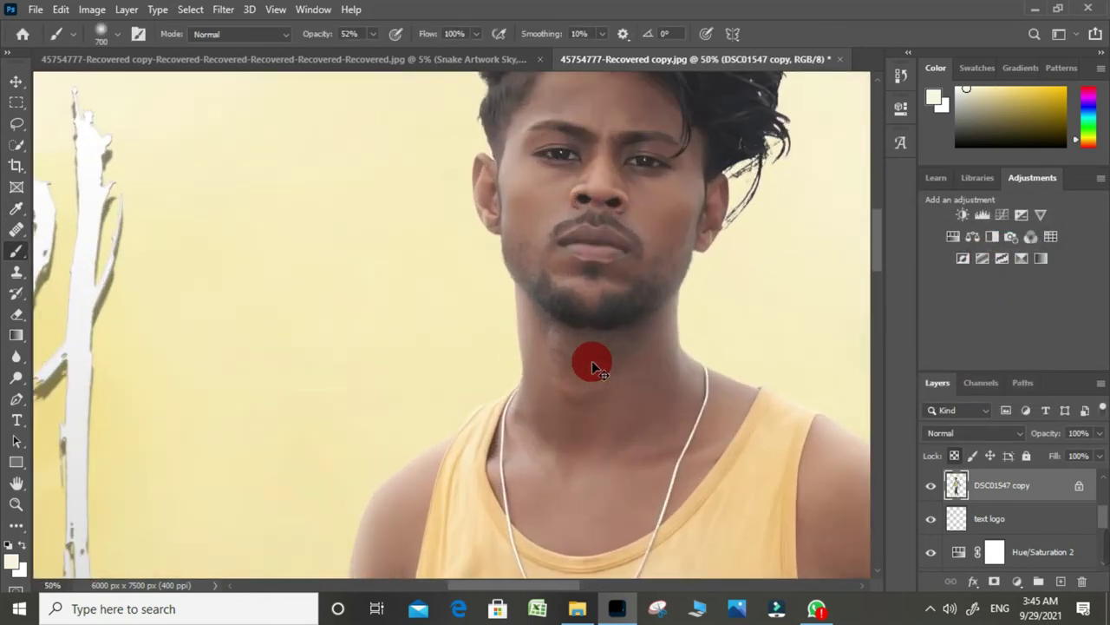
- Duplicate the DSC01547 copy layer and apply a 3.2 pixel Gaussian Blur
left_click_drag(1054, 486, 1067, 586)
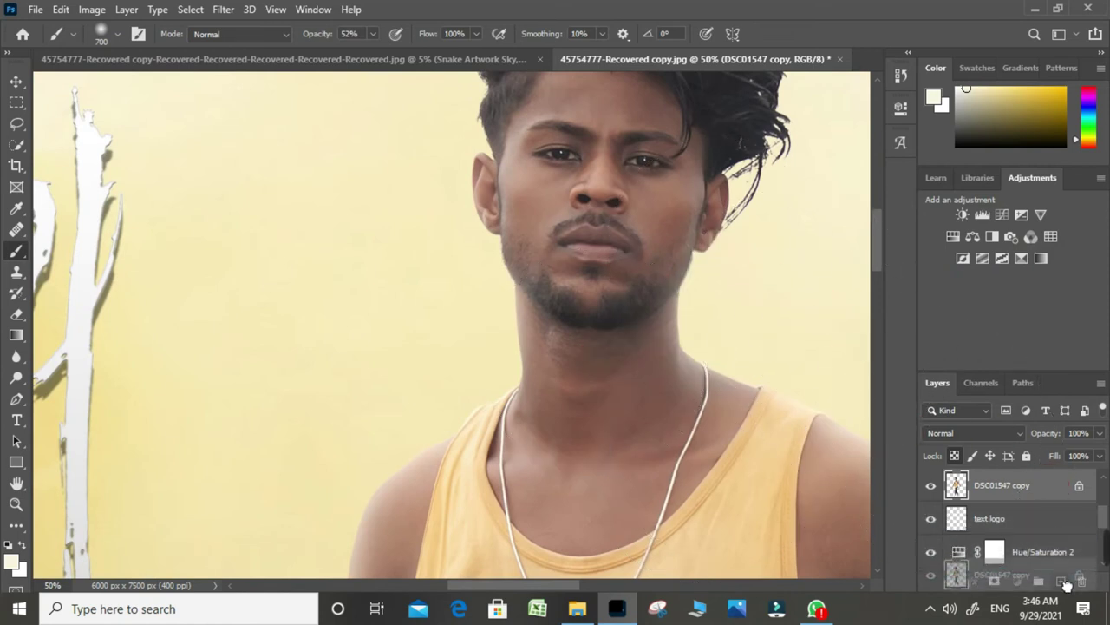
left_click(1041, 520)
left_click(224, 9)
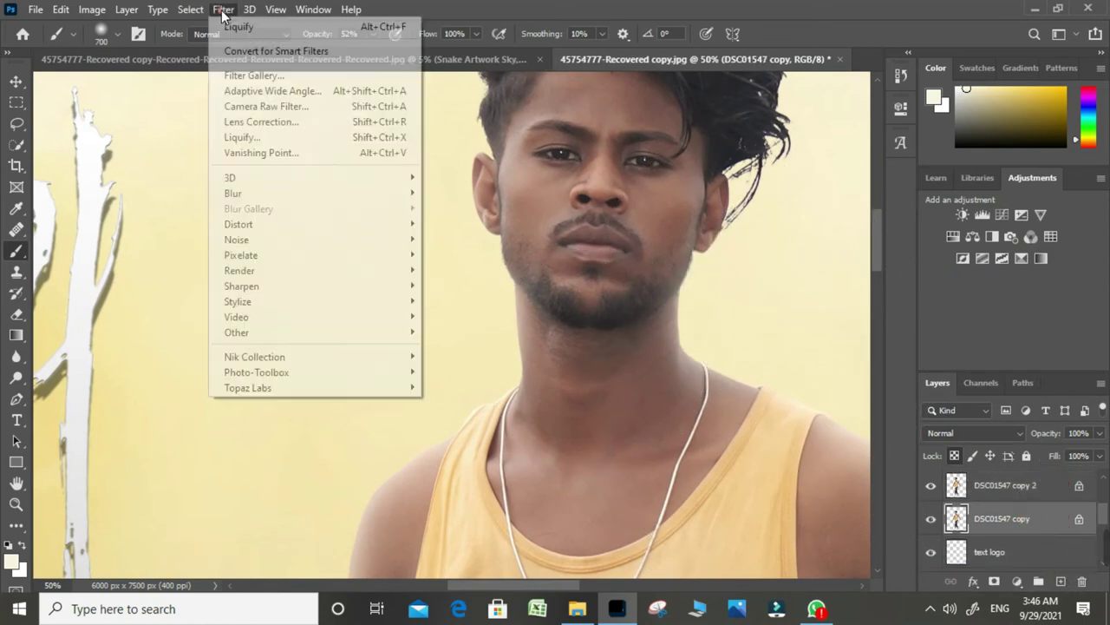
left_click(460, 254)
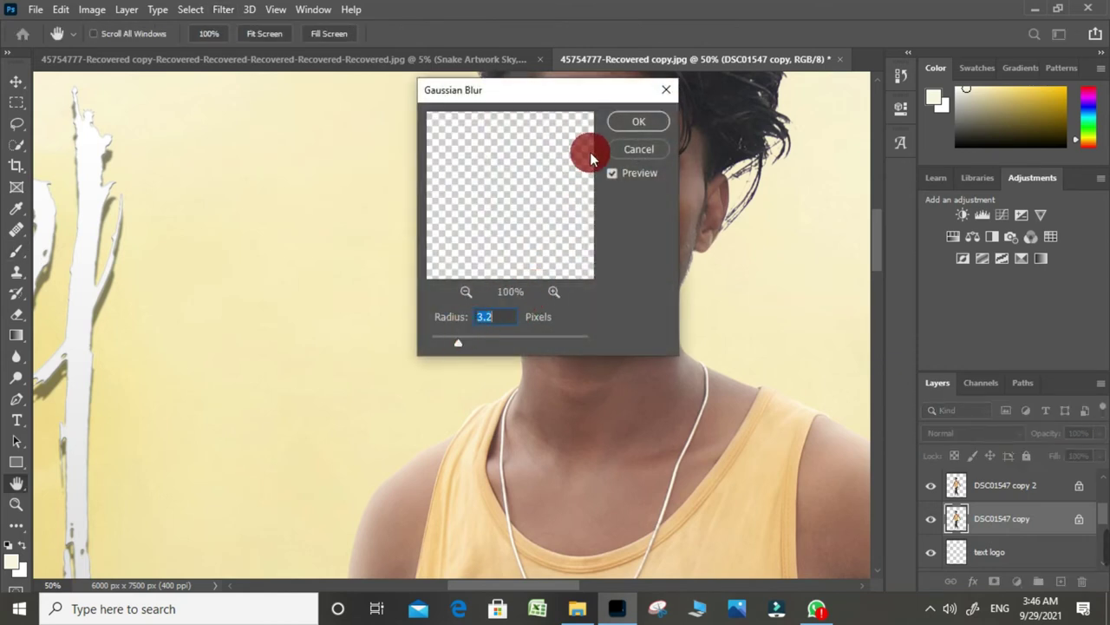
key("Return")
- Apply a 2.5 pixel High Pass to DSC01547 copy 2 in Linear Light mode
left_click(993, 490)
left_click(223, 10)
left_click(446, 347)
left_click(634, 127)
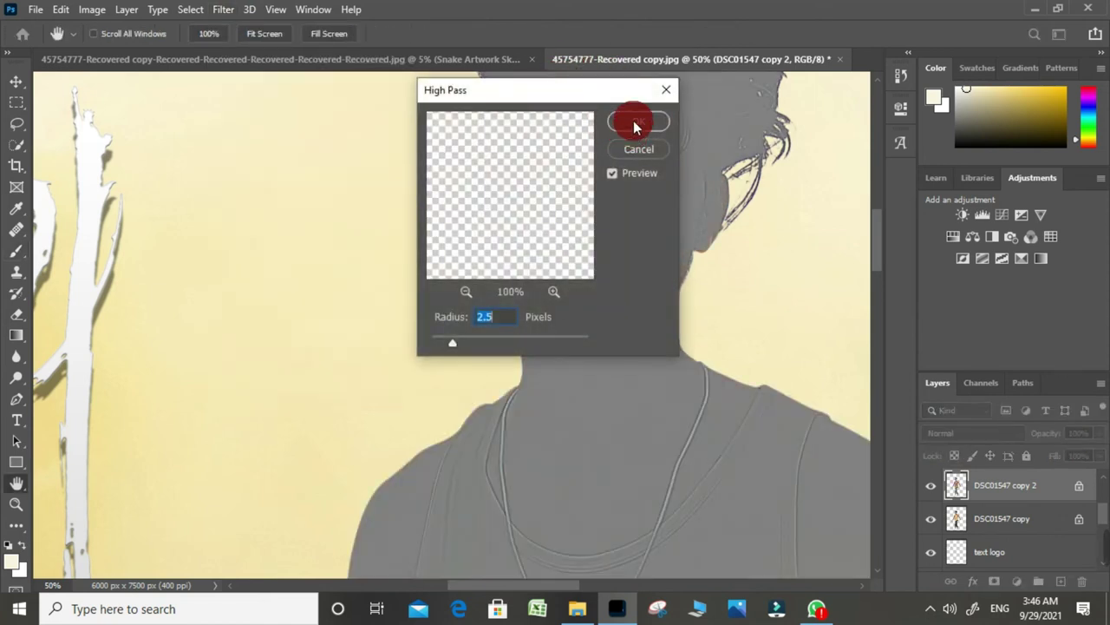
left_click(980, 434)
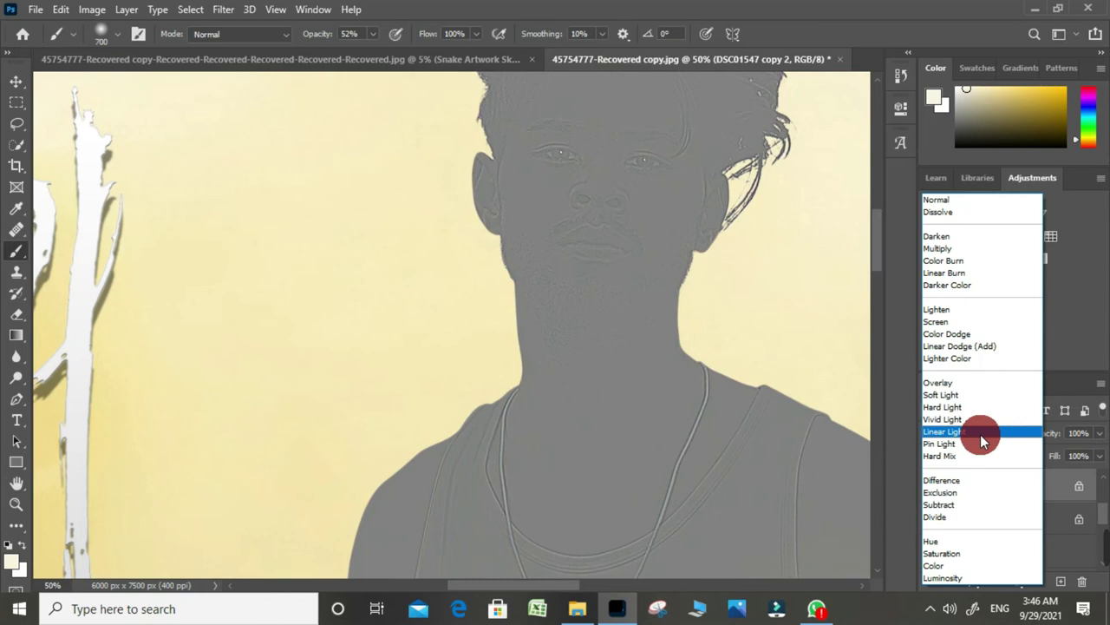
key("Return")
- Select DSC01547 copy, zoom to 100% on the face, and set brush size 45
left_click(1004, 520)
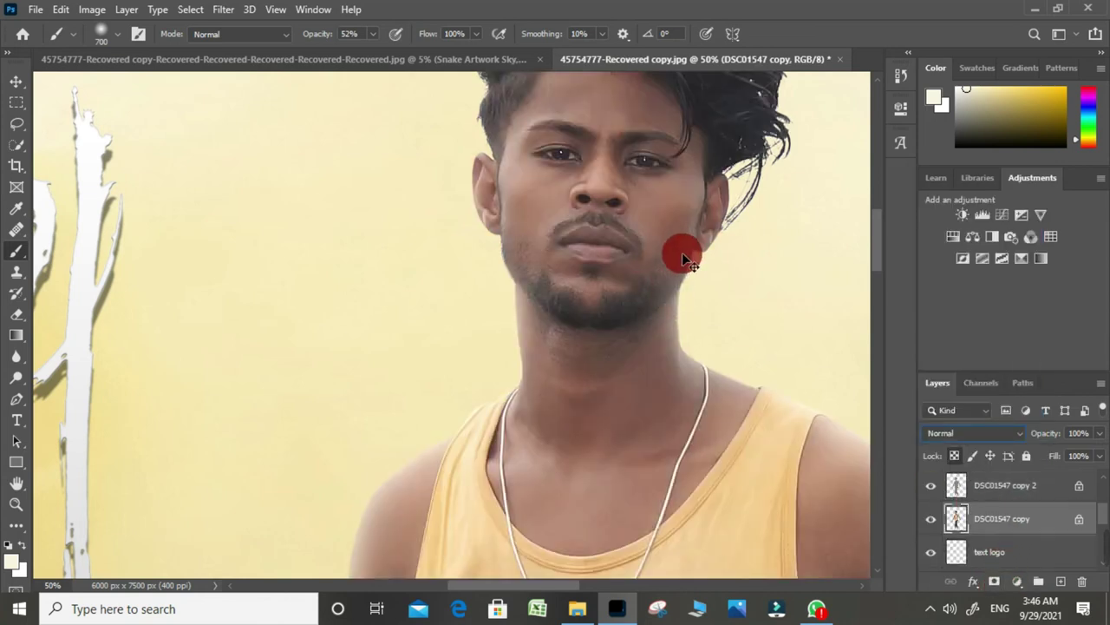
scroll(664, 218, "down", 3)
key("ctrl+plus")
key("ctrl+plus")
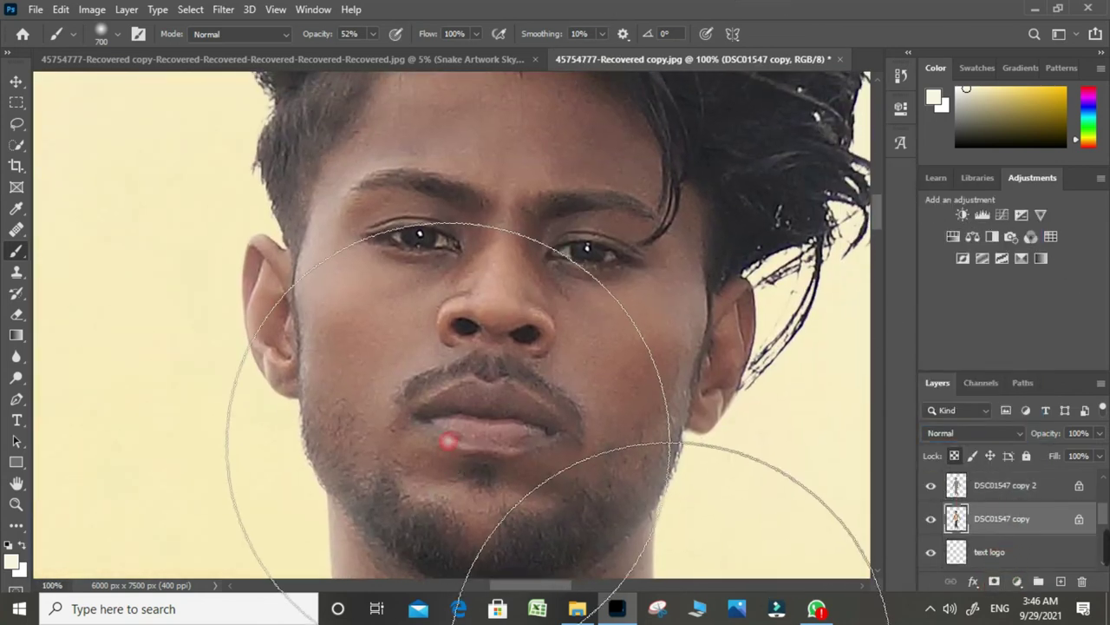
right_click(17, 250)
- Smooth the skin on the left cheek, forehead and neck with the Mixer Brush
left_click(73, 246)
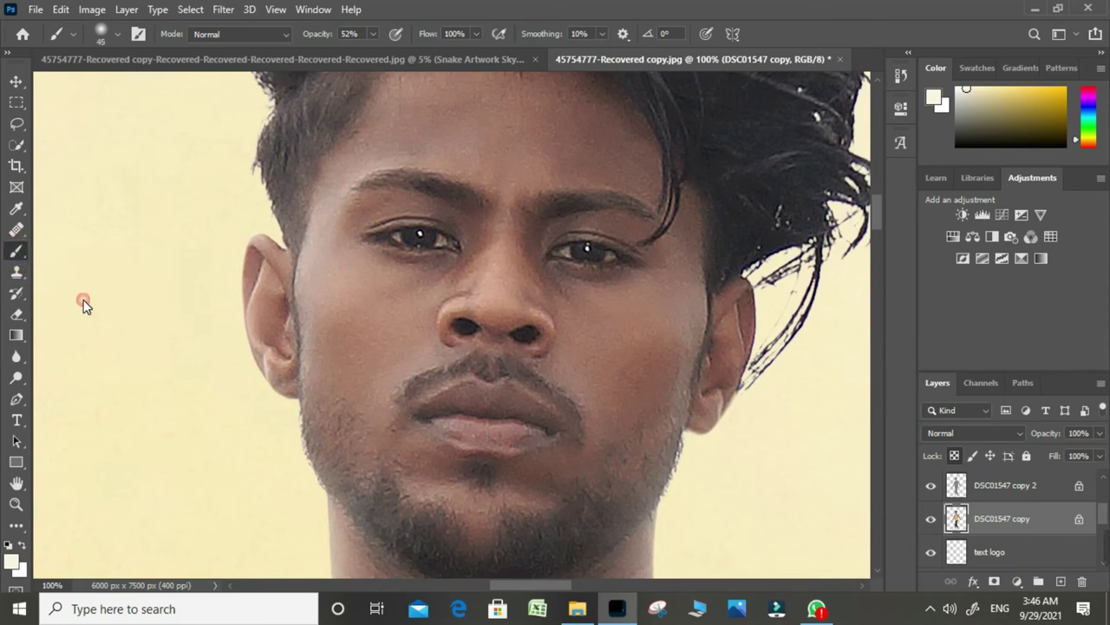
key("shift+b")
left_click_drag(359, 317, 365, 303)
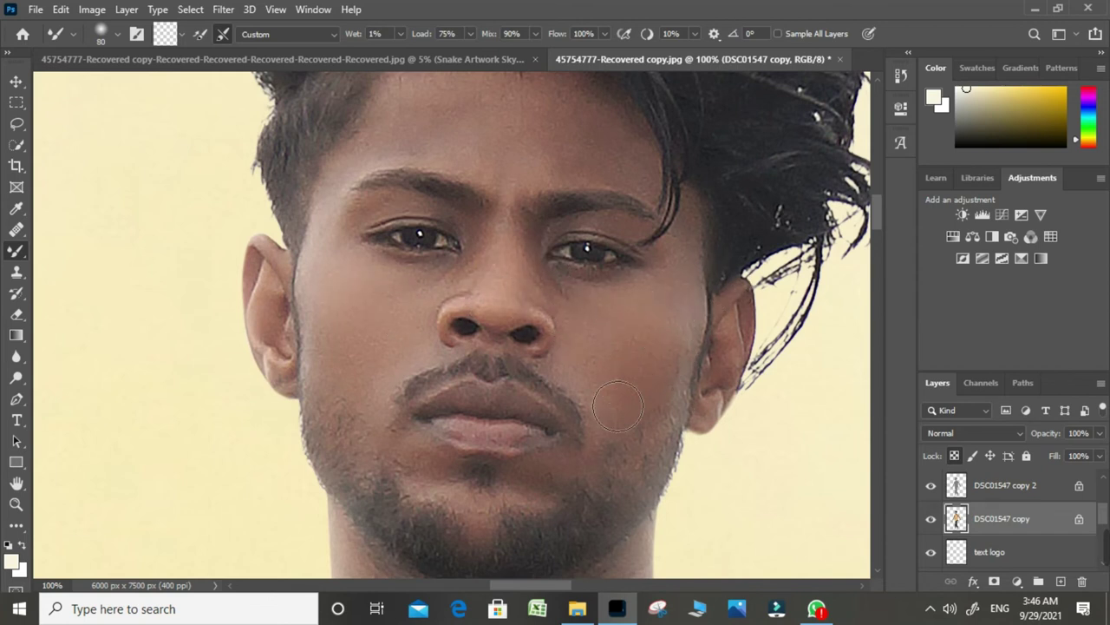
left_click_drag(459, 136, 456, 116)
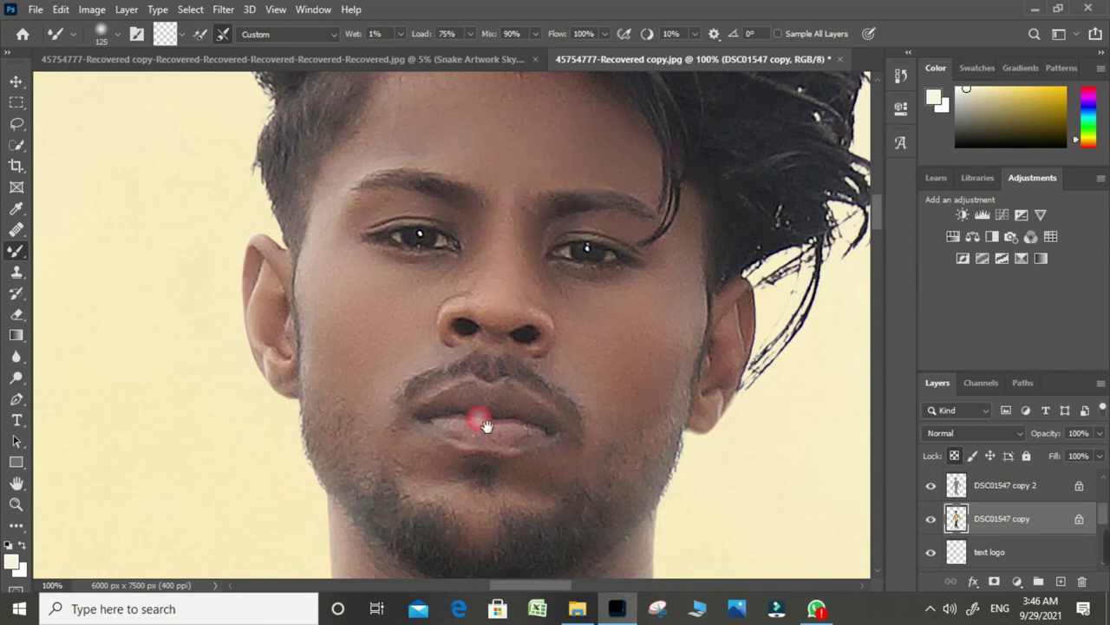
left_click_drag(486, 426, 502, 326)
key("bracketleft")
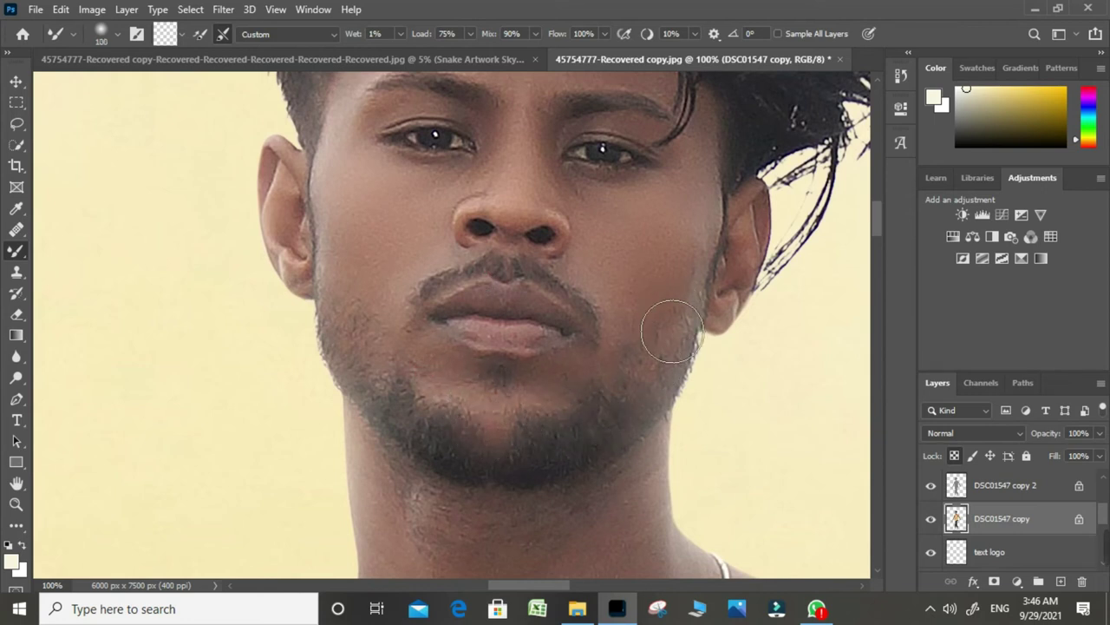
left_click_drag(577, 386, 575, 228)
left_click_drag(511, 503, 488, 322)
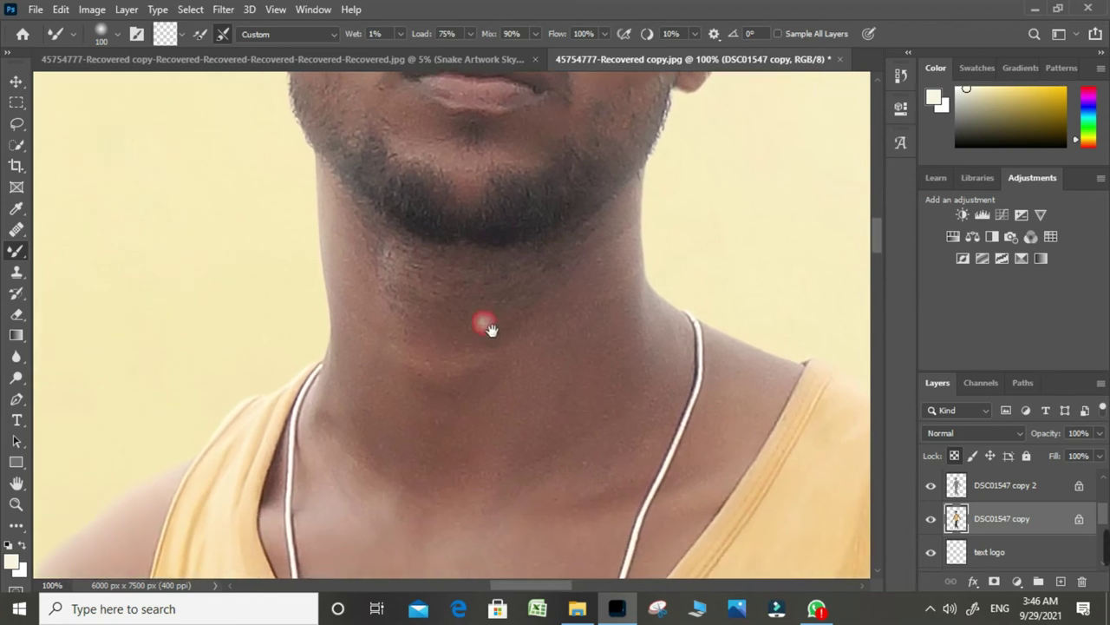
key("bracketright")
key("bracketright")
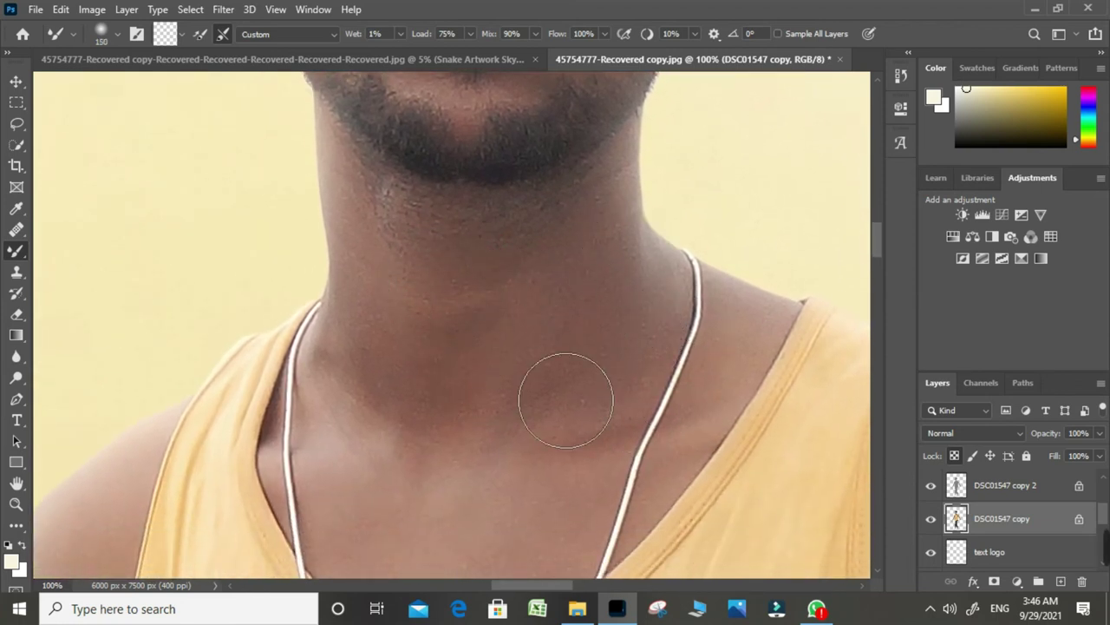
- Smooth the skin on the right shoulder and arm with a larger Mixer Brush
left_click_drag(399, 396, 367, 276)
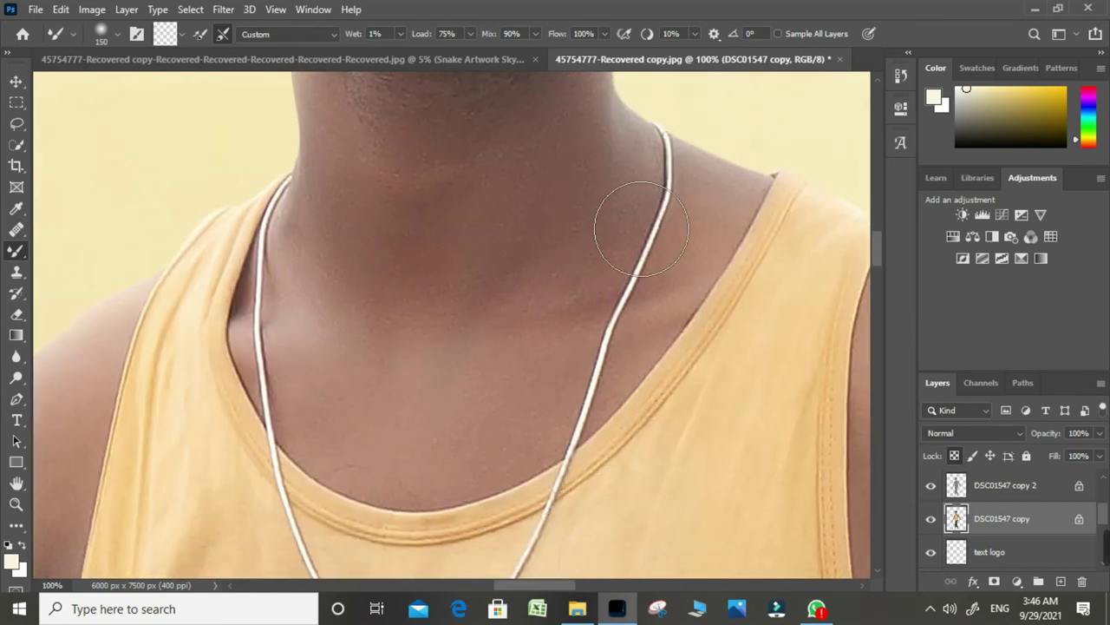
mouse_move(434, 243)
left_mouse_down()
mouse_move(344, 383)
mouse_move(354, 228)
mouse_move(441, 168)
left_mouse_up()
key("bracketright")
key("bracketright")
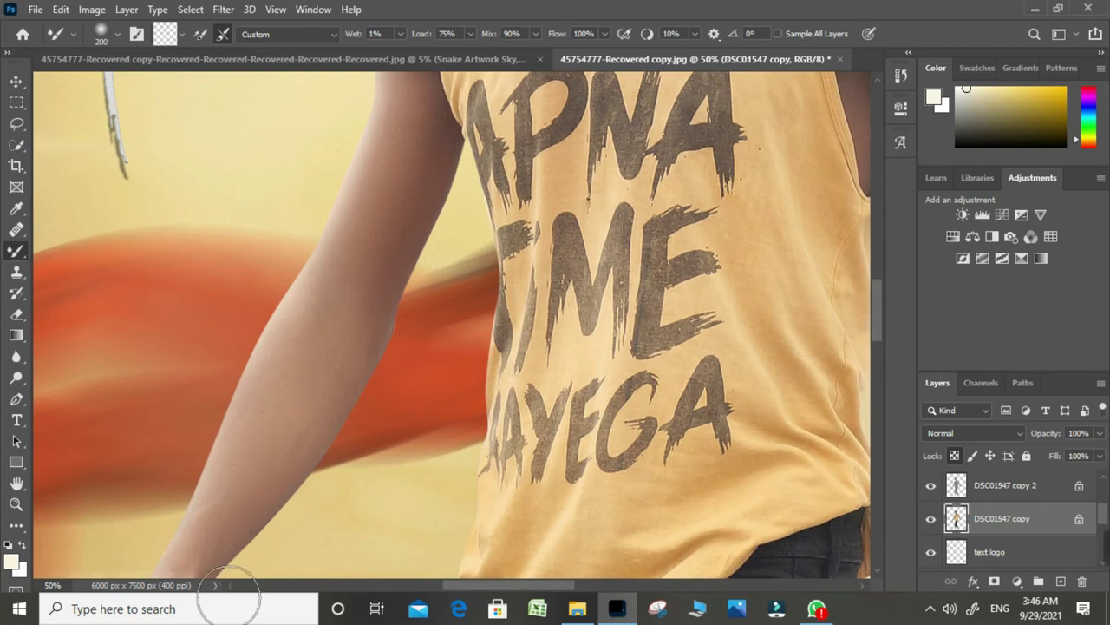
left_click_drag(374, 142, 352, 376)
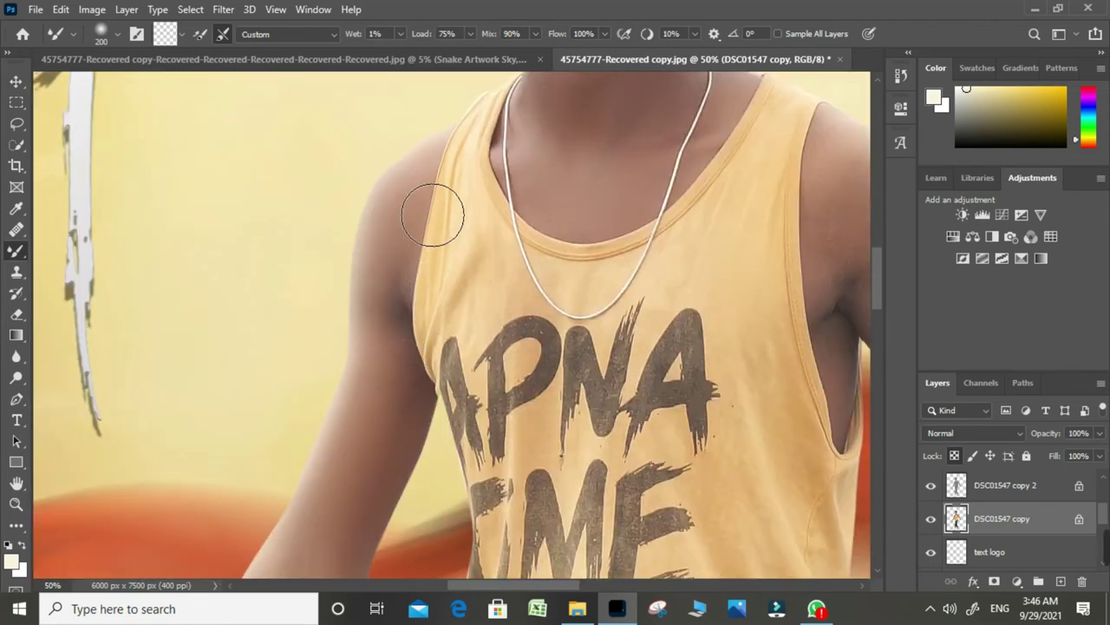
left_click_drag(573, 363, 253, 308)
left_click_drag(533, 218, 565, 149)
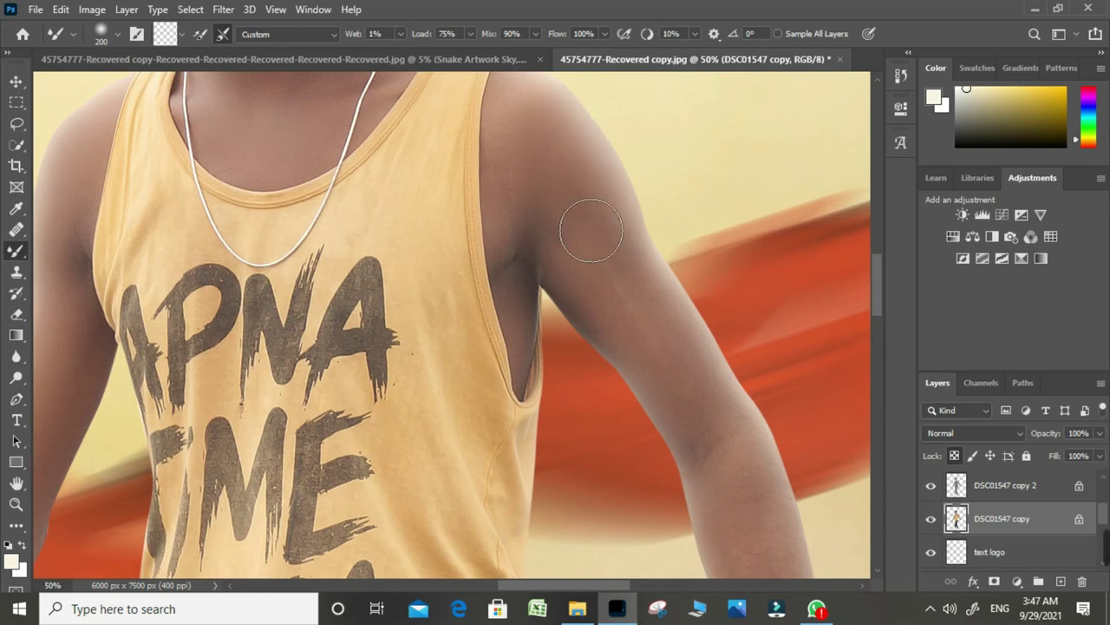
left_click_drag(655, 332, 585, 230)
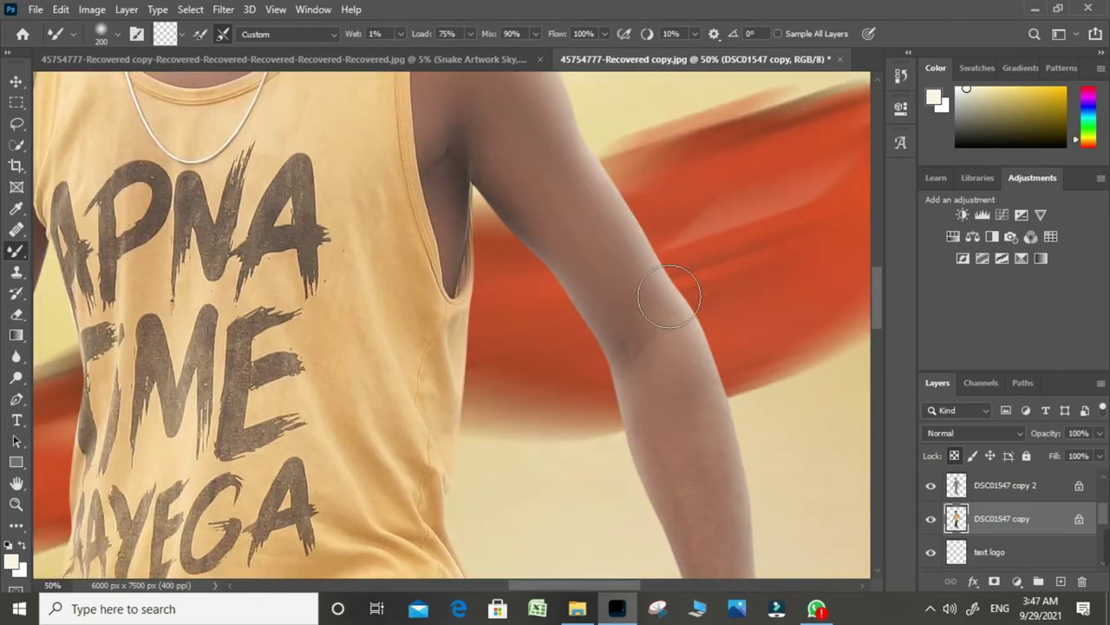
left_click_drag(721, 462, 642, 236)
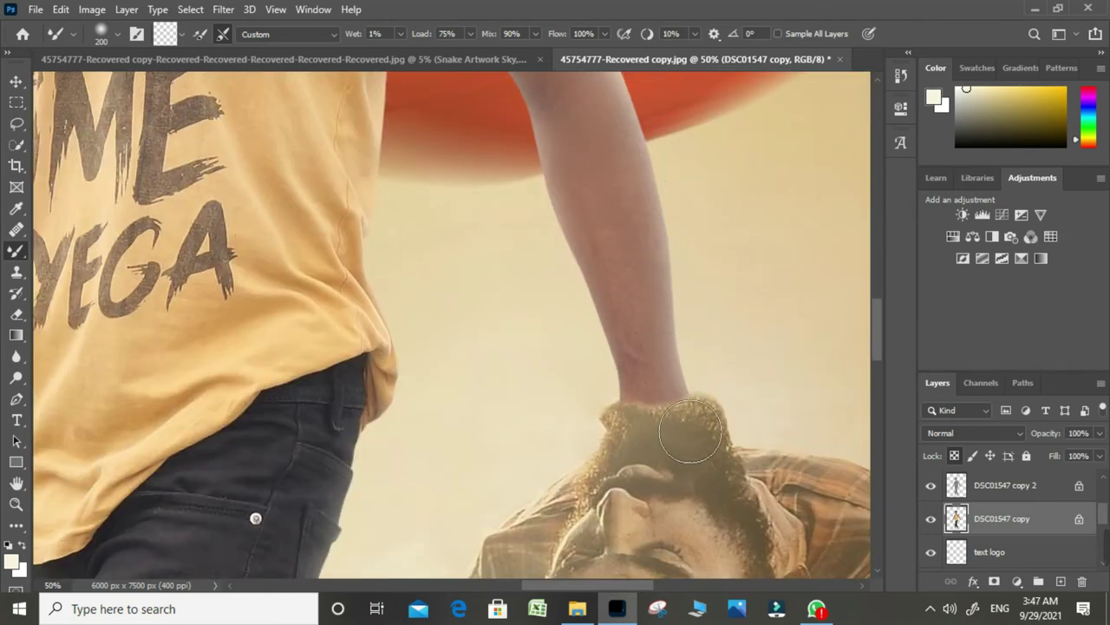
- Select the credit-block-2 layer and use Merge Visible to flatten everything into Background
scroll(656, 404, "down", 2)
scroll(421, 384, "down", 1)
scroll(382, 334, "down", 1)
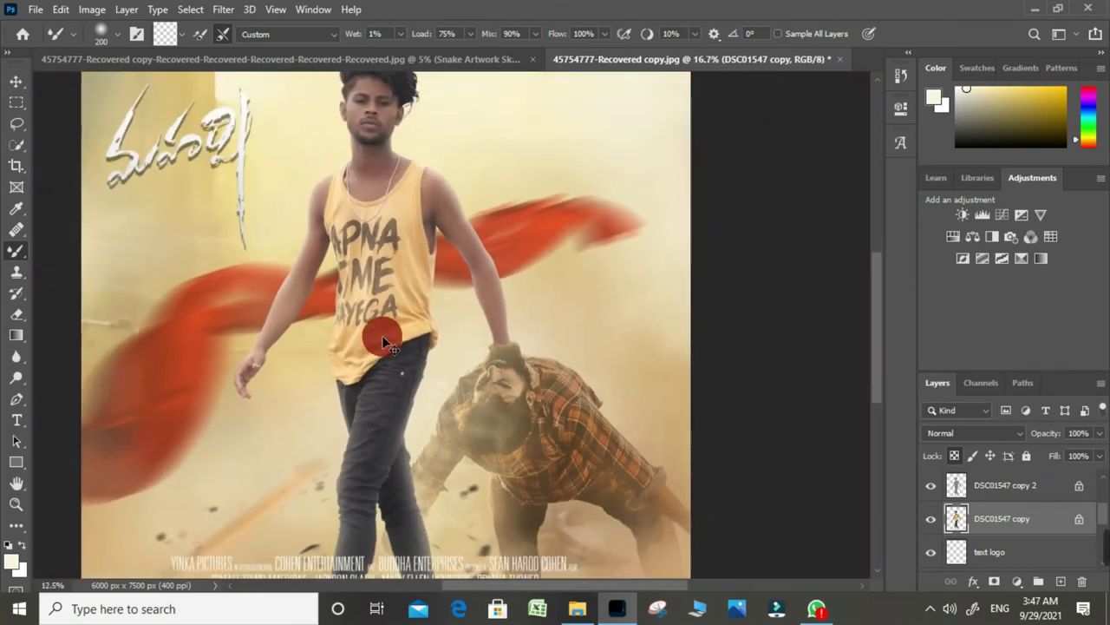
scroll(370, 332, "down", 1)
scroll(371, 333, "up", 1)
scroll(359, 318, "down", 2)
scroll(359, 318, "up", 1)
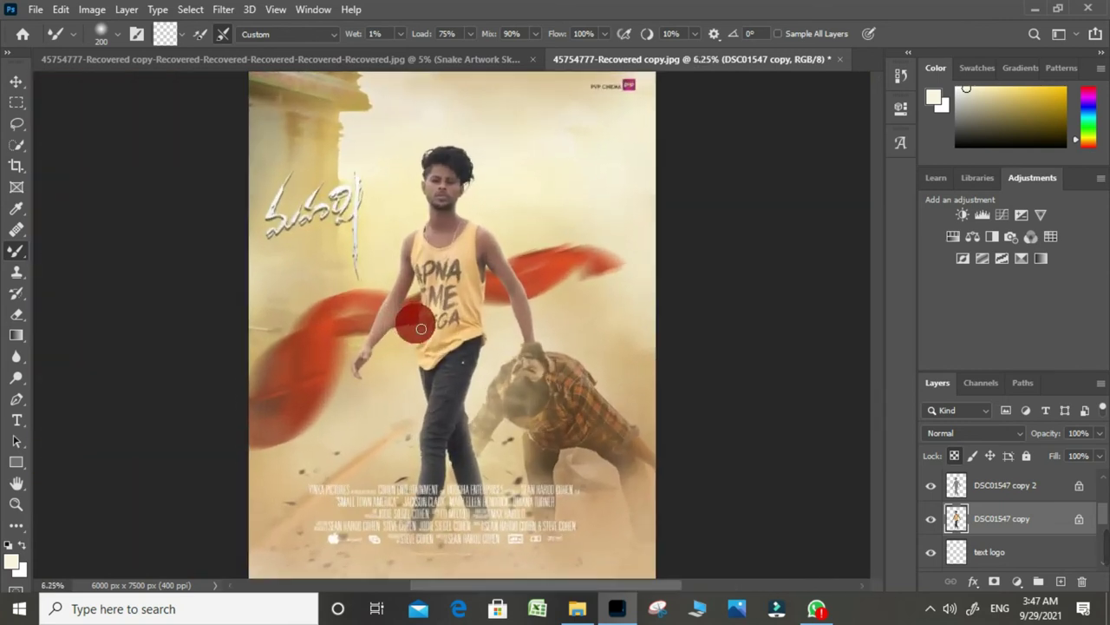
left_click_drag(405, 320, 428, 278)
scroll(509, 268, "up", 1)
scroll(509, 260, "up", 1)
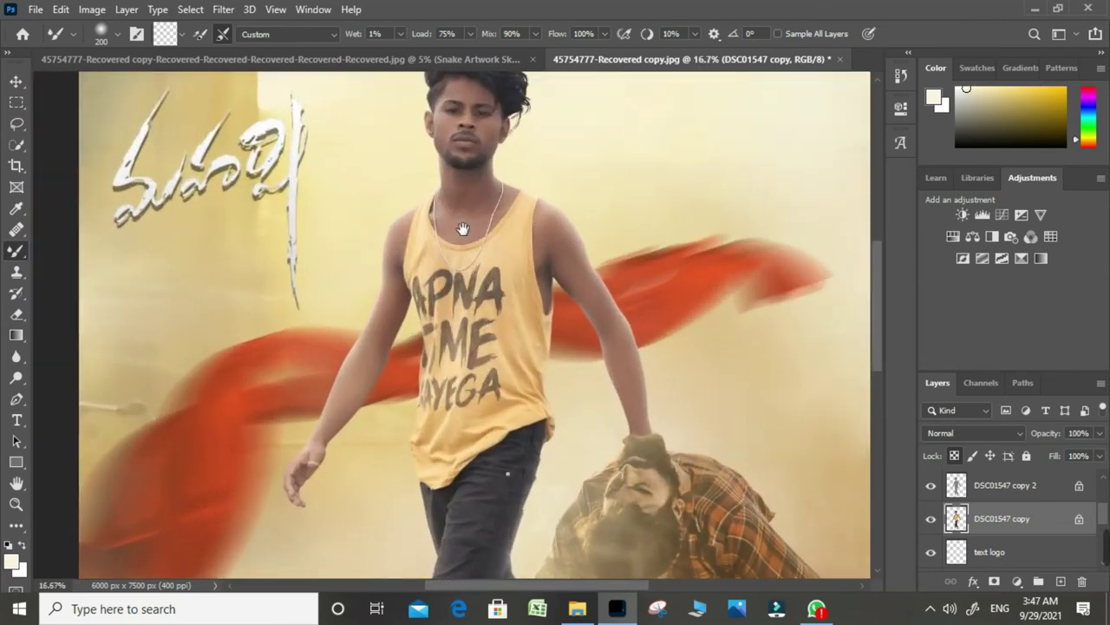
scroll(471, 265, "up", 1)
scroll(471, 265, "down", 2)
scroll(818, 550, "down", 2)
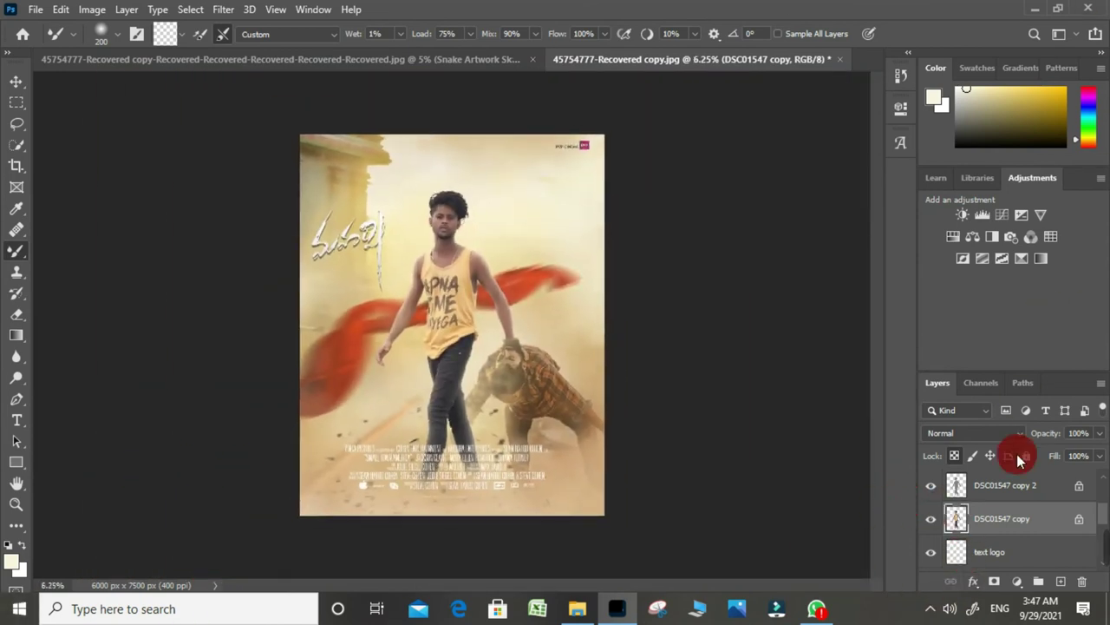
left_click(1021, 488)
scroll(1023, 489, "down", 3)
left_click(1023, 488)
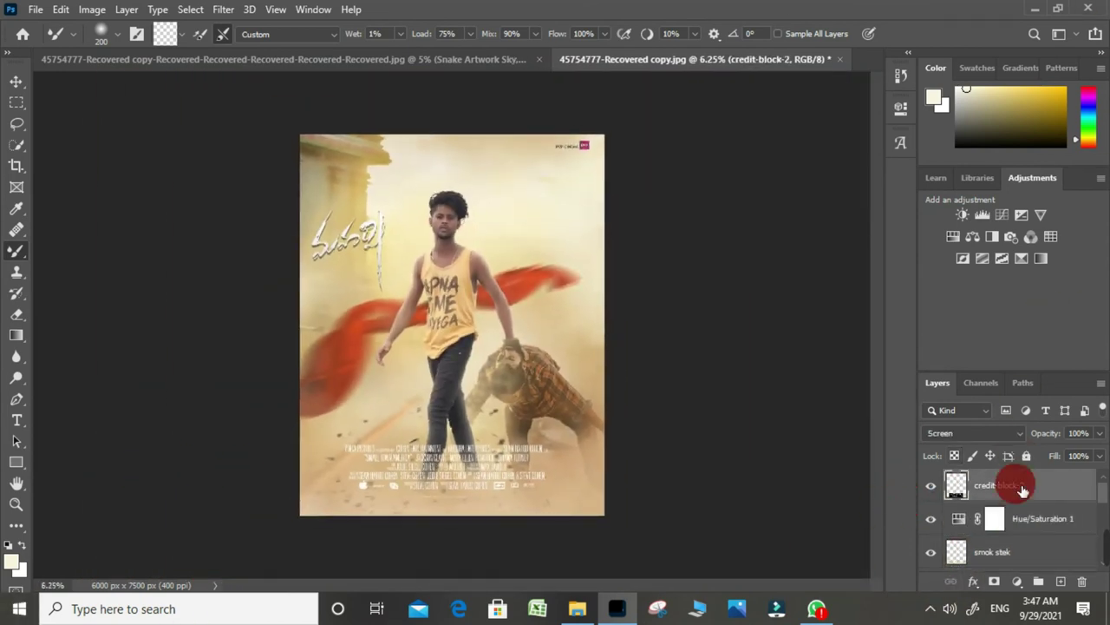
right_click(1023, 489)
left_click(908, 495)
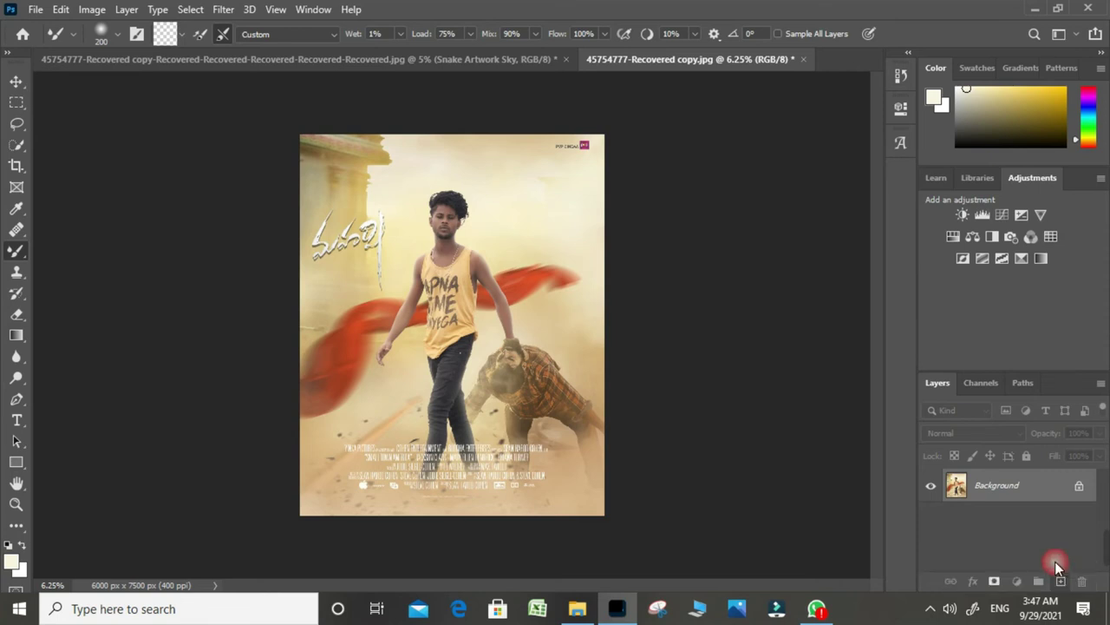
- Duplicate Background as Background copy and launch the Camera Raw Filter on it
left_click_drag(1057, 566, 1060, 580)
key("ctrl+plus")
left_click(224, 10)
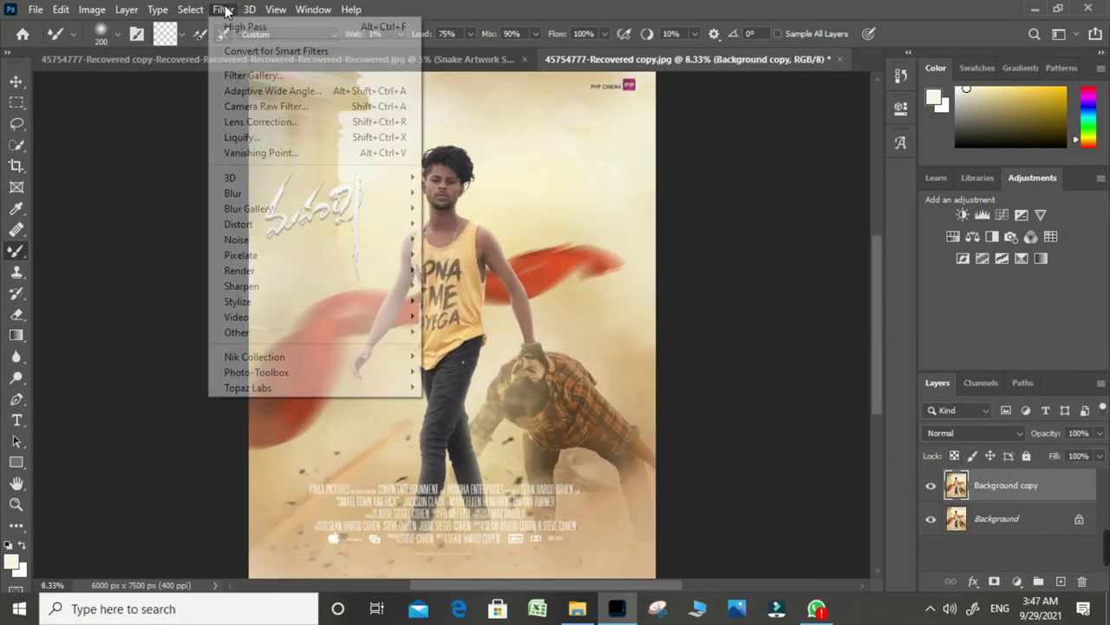
left_click(260, 106)
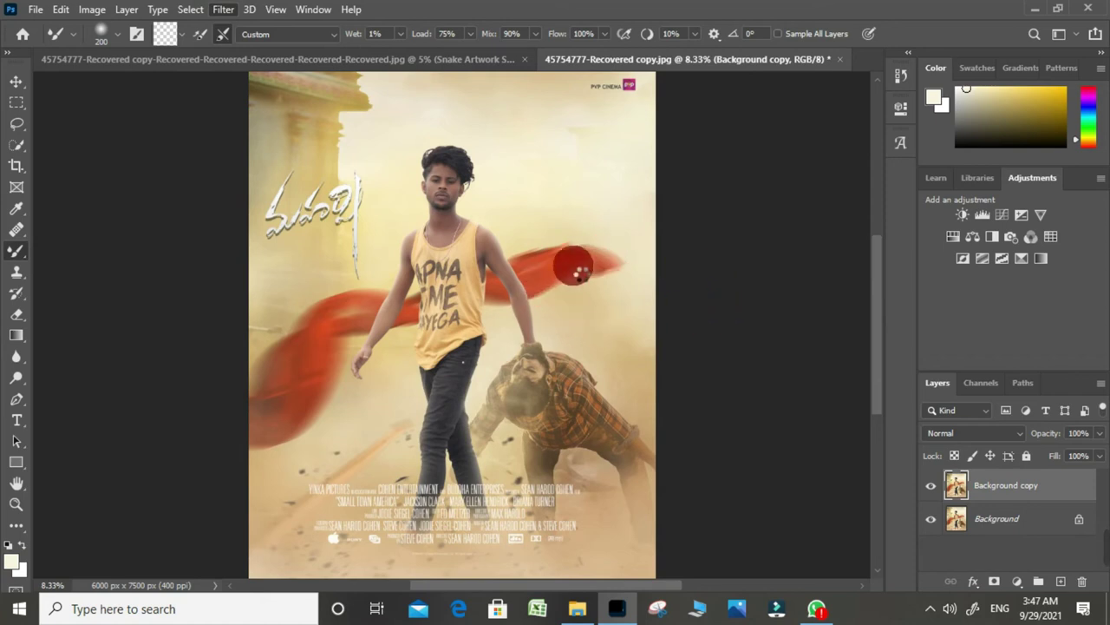
scroll(419, 288, "up", 1)
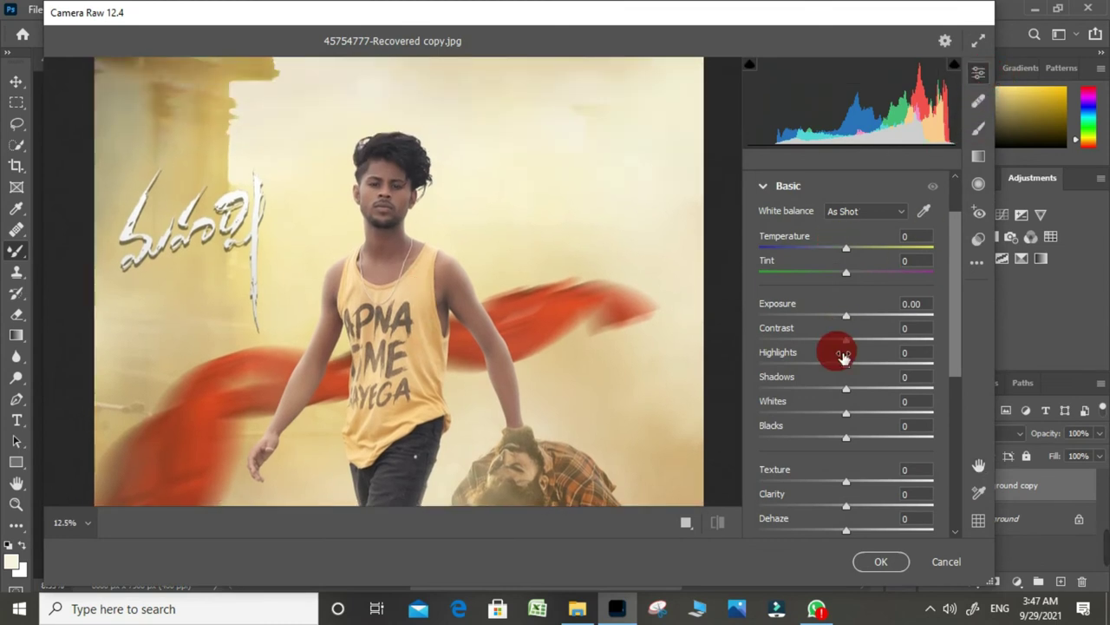
- Raise Clarity to +23, add Dehaze +23 and bump up Texture in Camera Raw Basic
left_click(863, 506)
left_click_drag(863, 507, 867, 506)
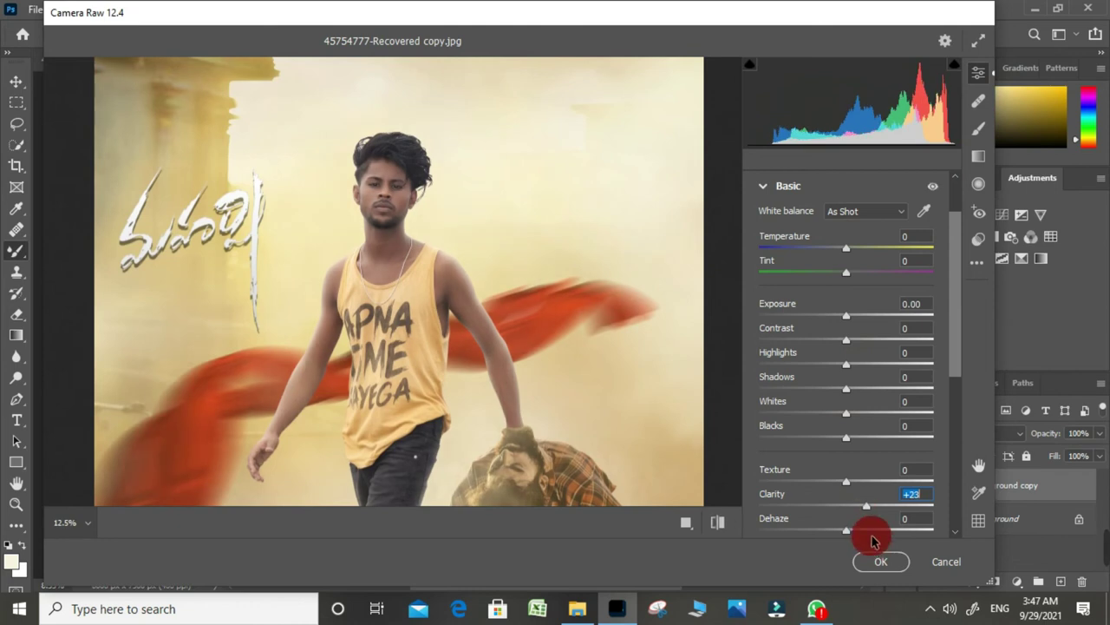
left_click(866, 530)
left_click(853, 481)
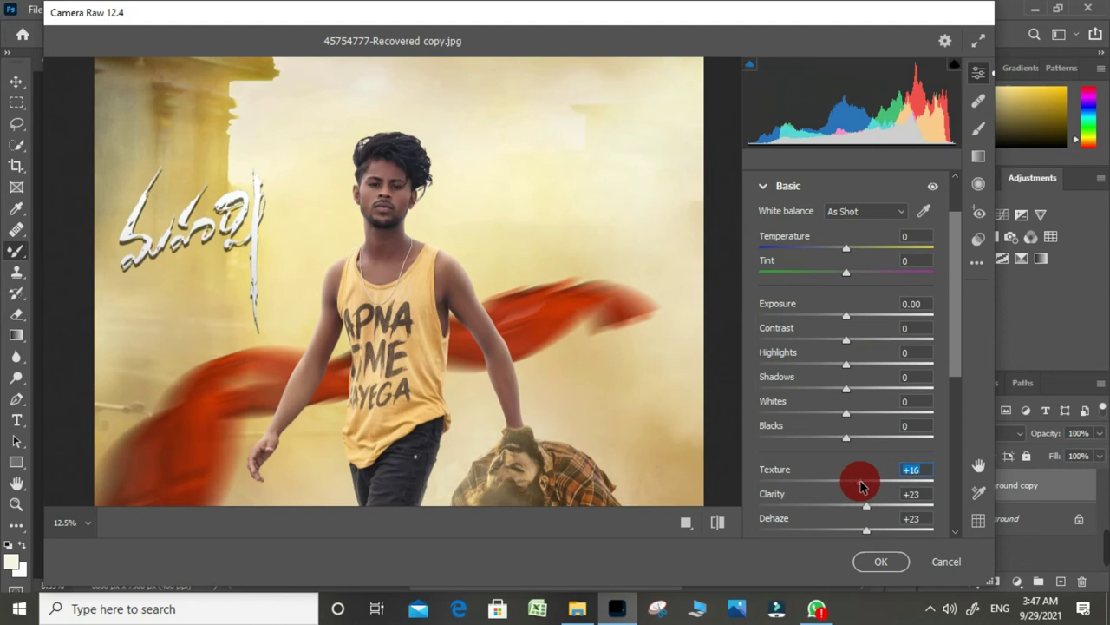
- Lift Shadows to +72, add Contrast +10, reset Exposure, set Texture +32 and Highlights -36
left_click(909, 389)
mouse_move(844, 339)
left_mouse_down()
mouse_move(856, 341)
mouse_move(844, 317)
left_mouse_up()
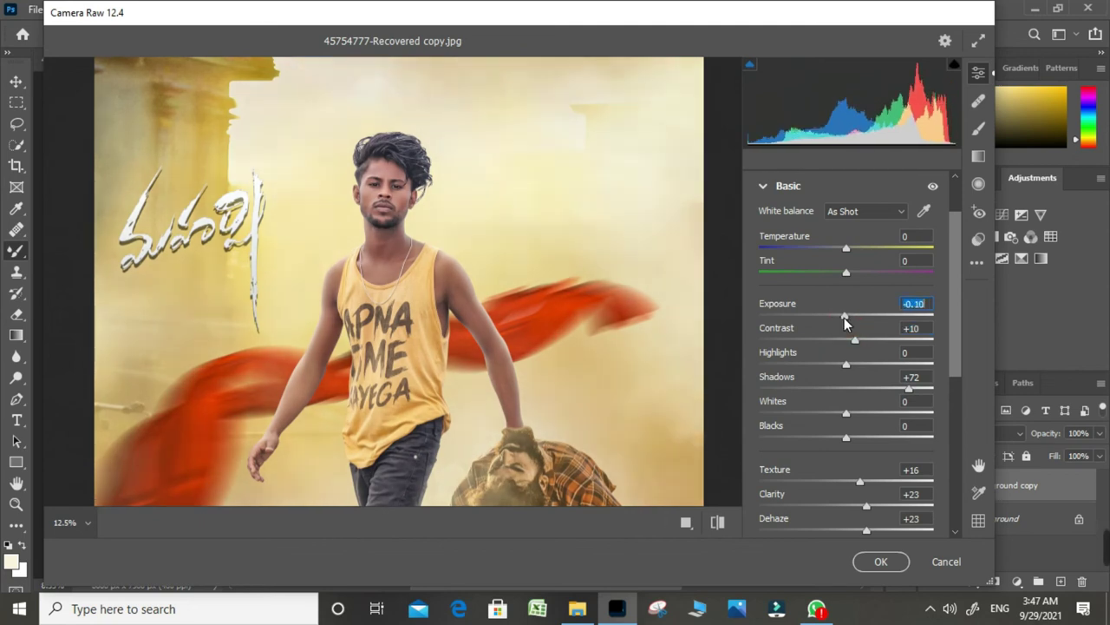
double_click(844, 317)
left_click_drag(859, 482, 875, 486)
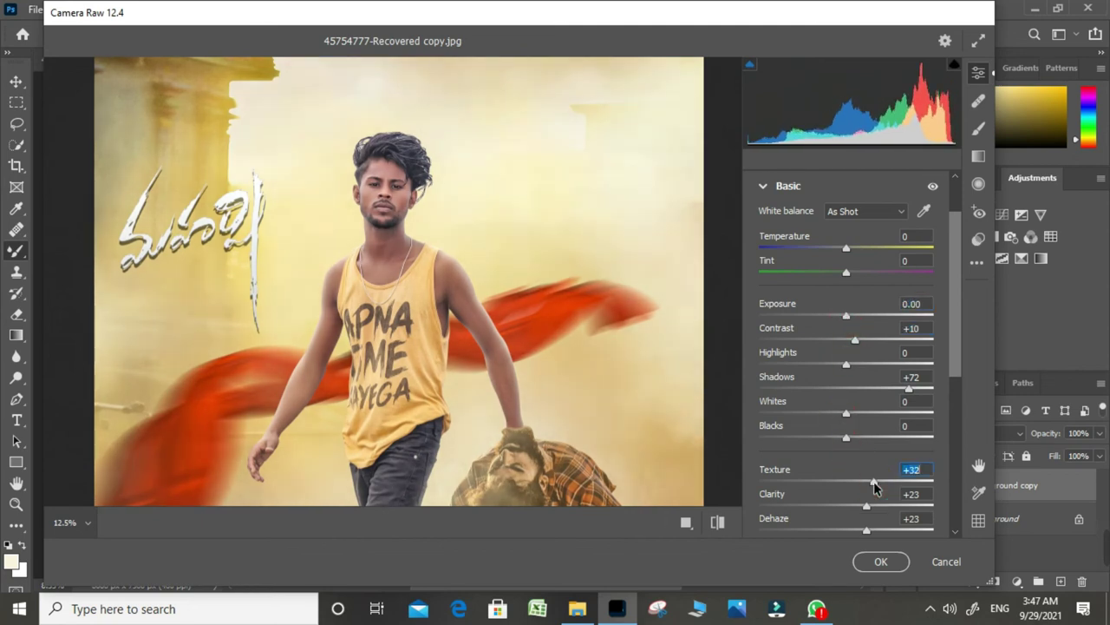
left_click(815, 364)
scroll(831, 464, "down", 1)
scroll(831, 463, "down", 2)
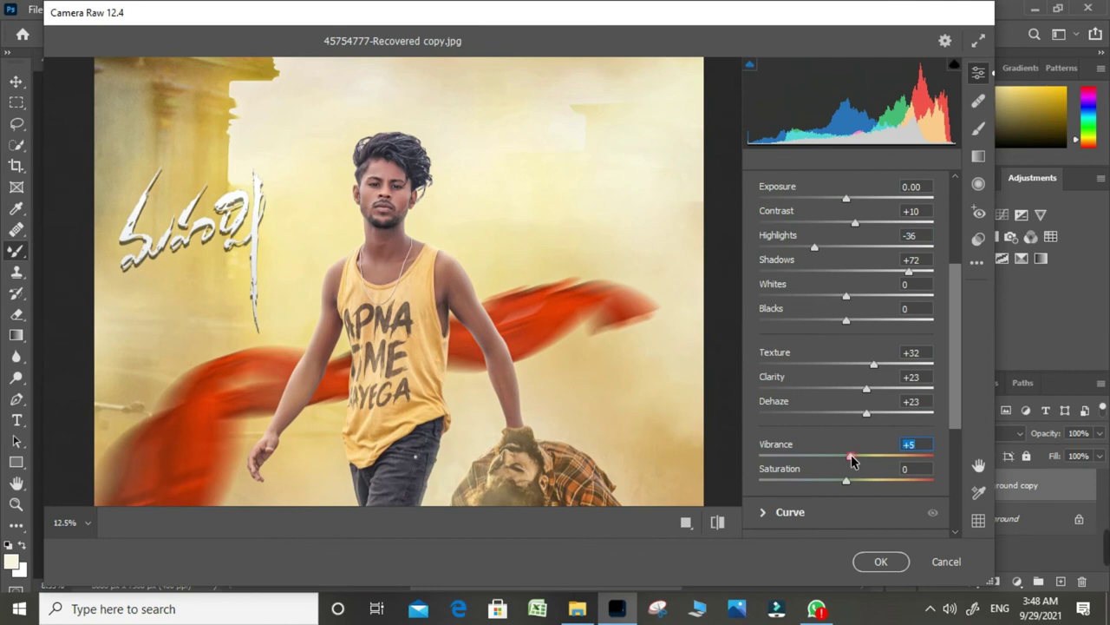
scroll(851, 460, "down", 2)
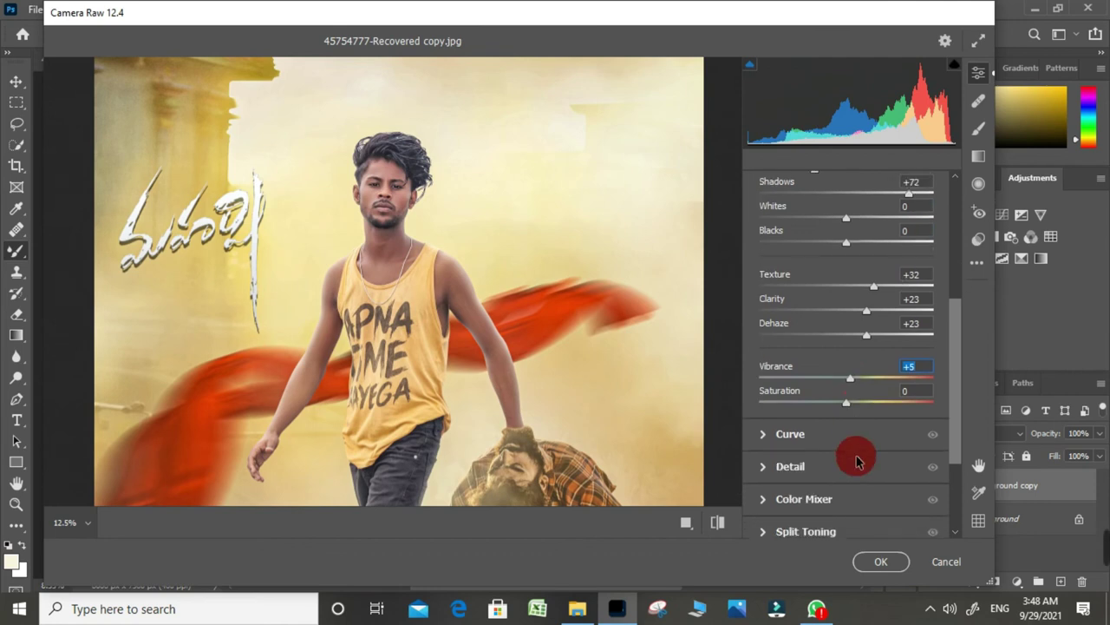
- Set Detail sharpening to 40 and shift the yellows' hue and saturation in the Color Mixer
left_click(765, 468)
left_click_drag(796, 356, 805, 355)
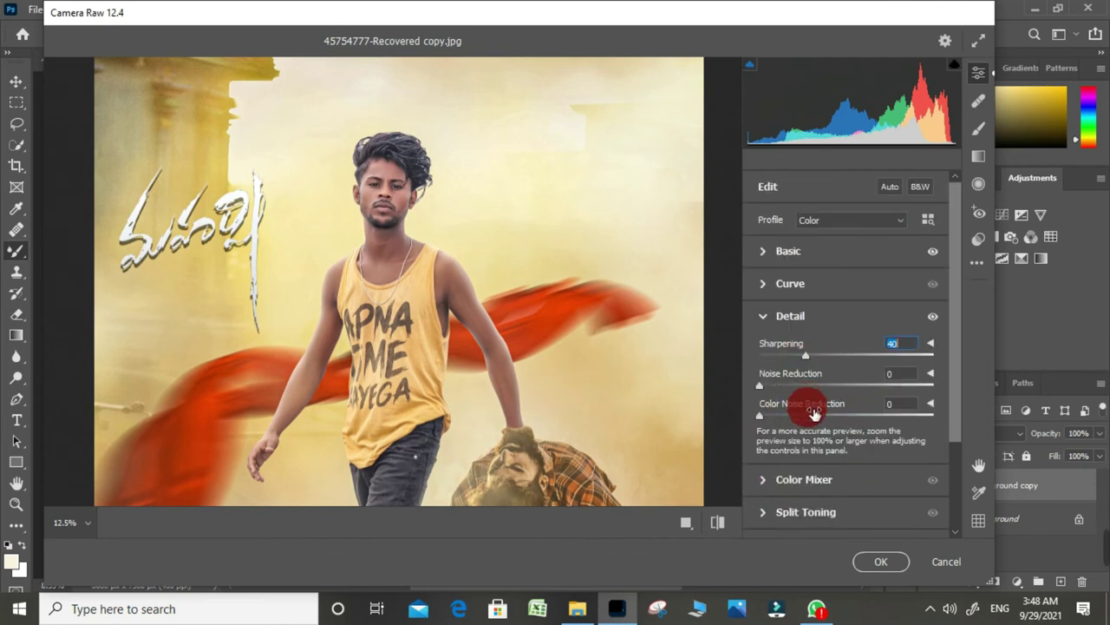
scroll(806, 468, "down", 1)
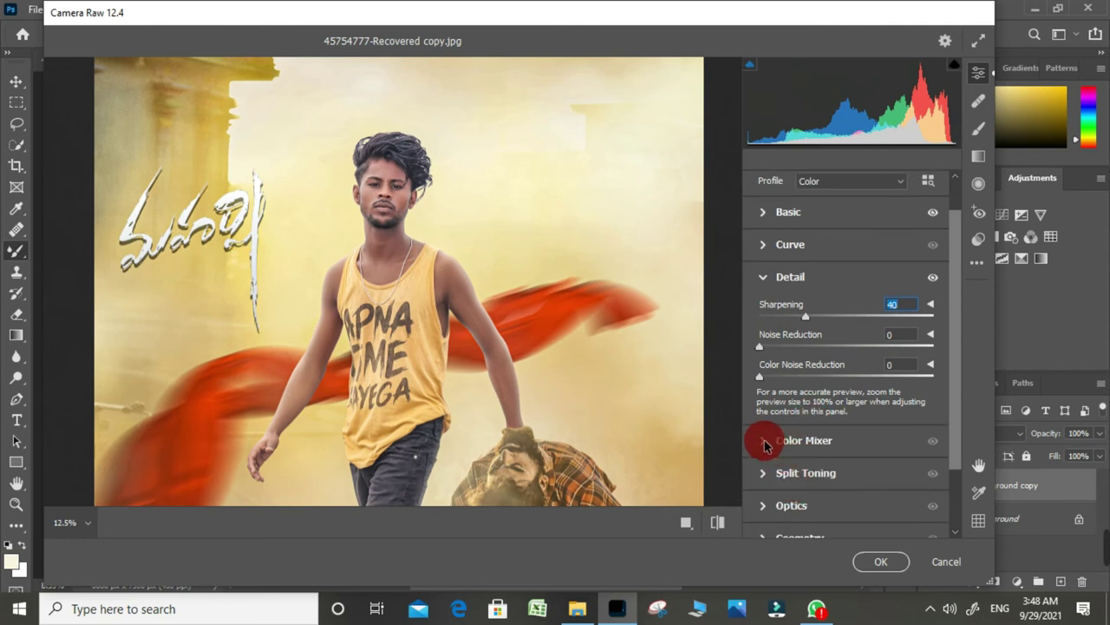
left_click(764, 444)
mouse_move(846, 455)
left_mouse_down()
mouse_move(863, 455)
mouse_move(817, 432)
left_mouse_up()
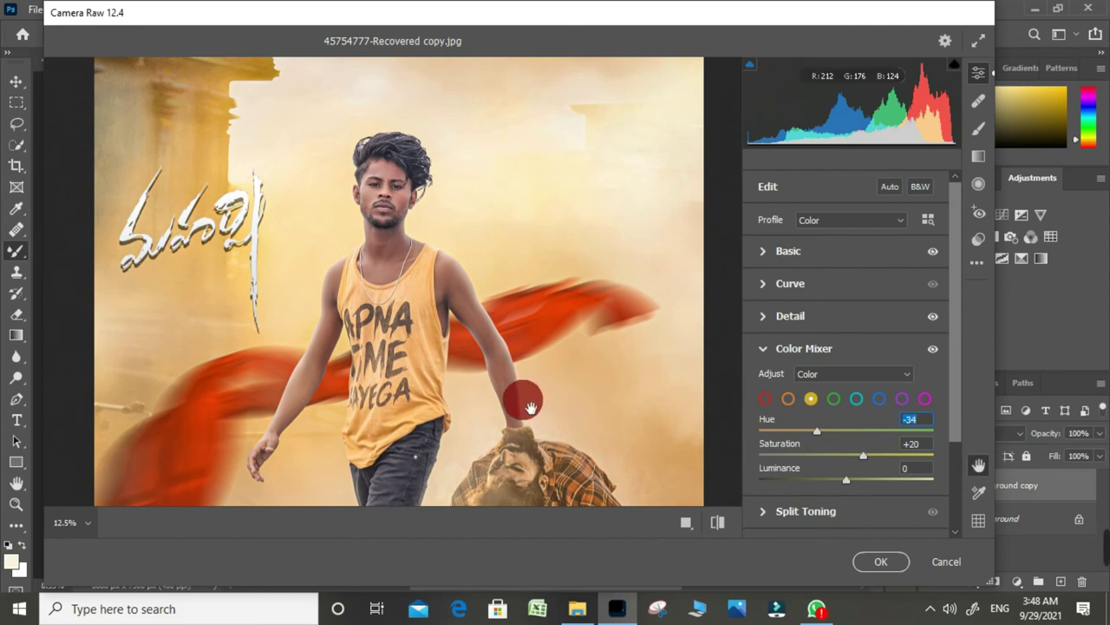
left_click_drag(531, 406, 541, 397)
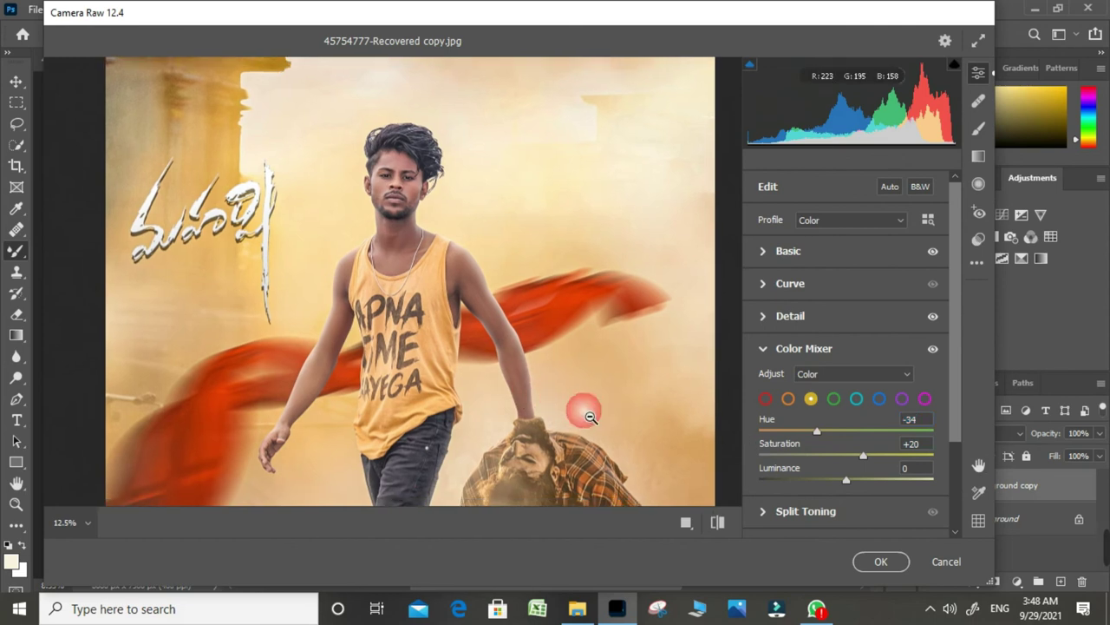
- Raise the orange Luminance to +17, check the preview, and apply the Camera Raw grade
left_click(789, 401)
left_click_drag(859, 480, 861, 480)
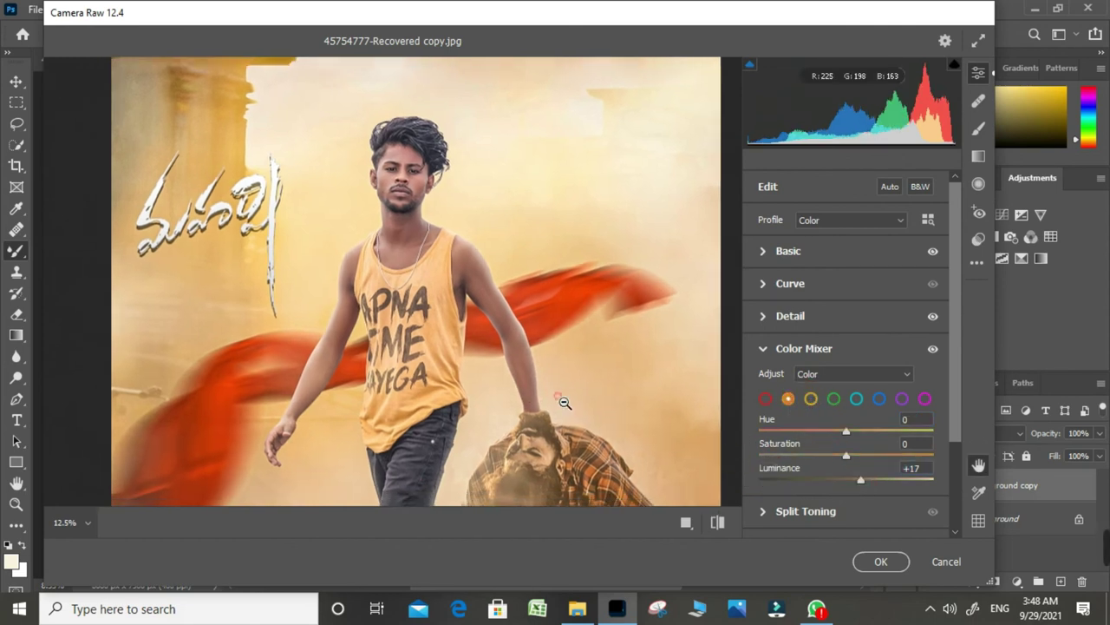
scroll(560, 395, "down", 1)
scroll(426, 229, "up", 1)
scroll(451, 251, "up", 1)
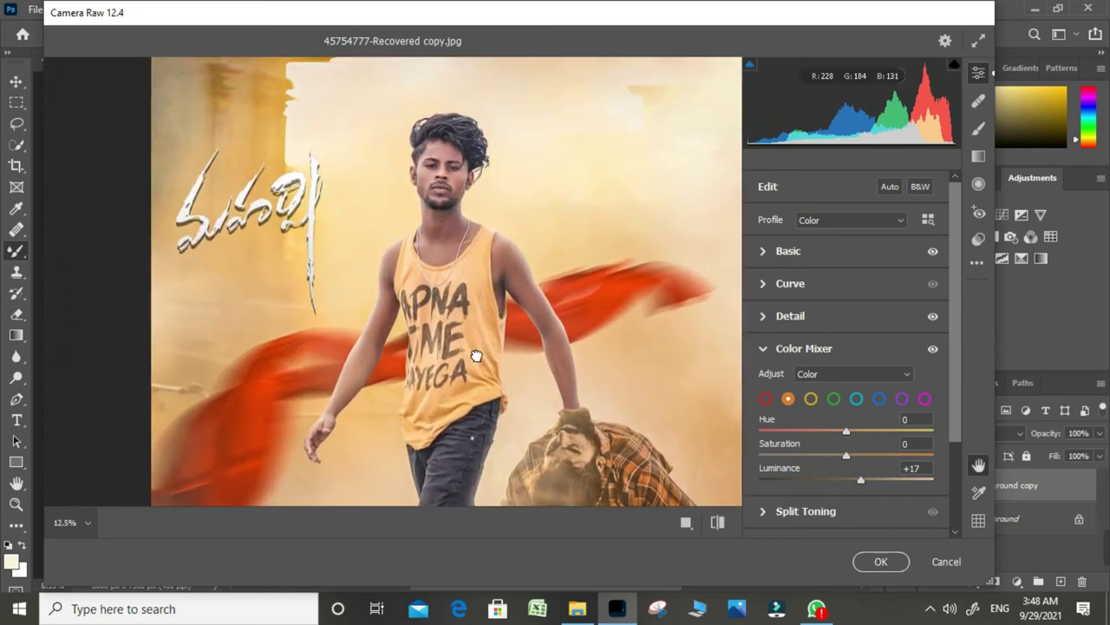
scroll(477, 273, "up", 1)
scroll(502, 293, "up", 1)
scroll(520, 261, "up", 1)
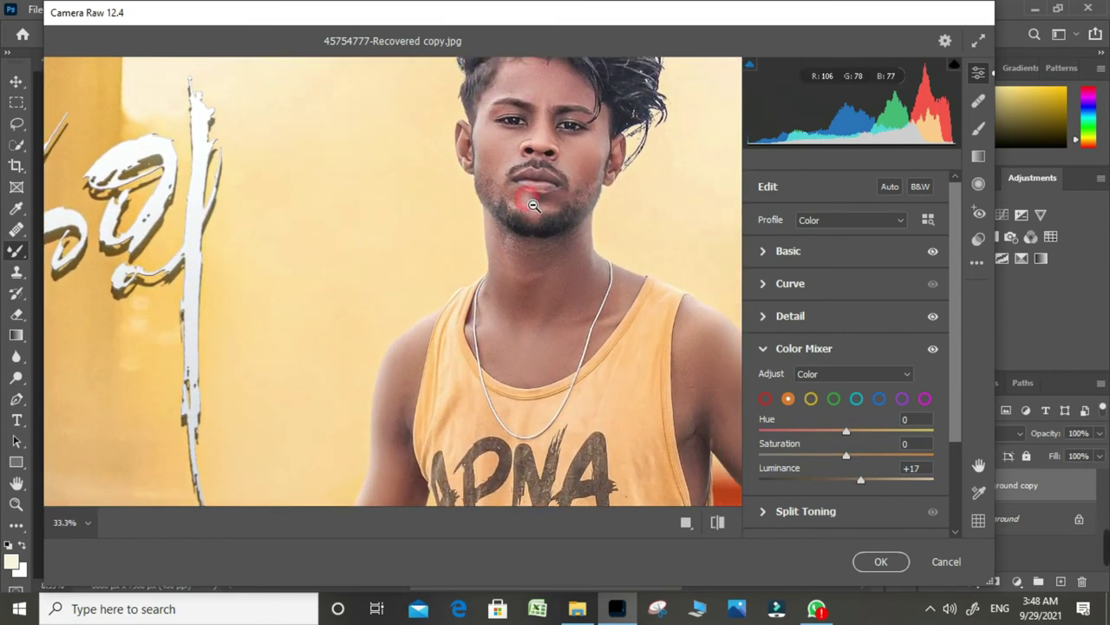
scroll(561, 310, "down", 1)
scroll(568, 322, "down", 1)
scroll(520, 299, "down", 1)
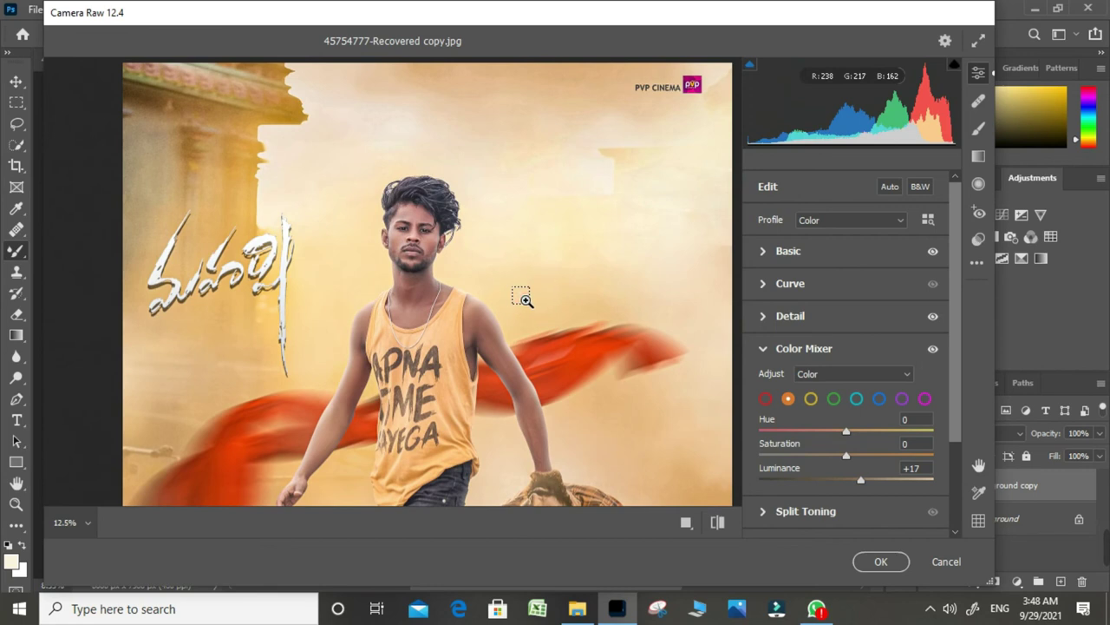
scroll(359, 302, "up", 2)
left_click_drag(359, 303, 404, 280)
left_click(878, 560)
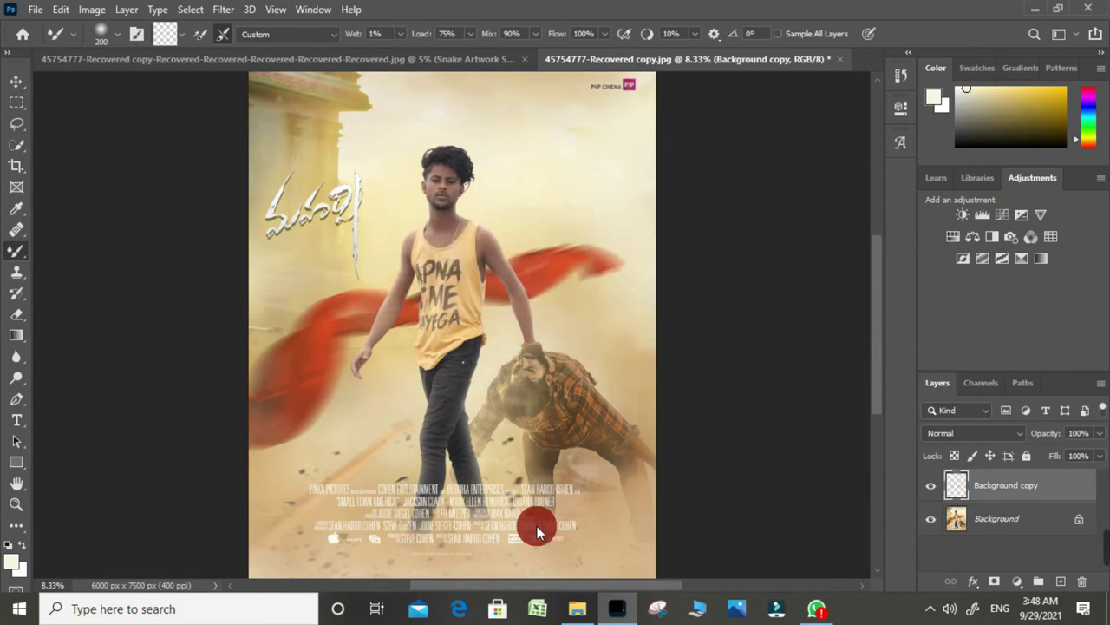
- Zoom in on the man's face, pick the Dodge tool, and duplicate Background copy as Background copy 2
key("ctrl+plus")
key("ctrl+plus")
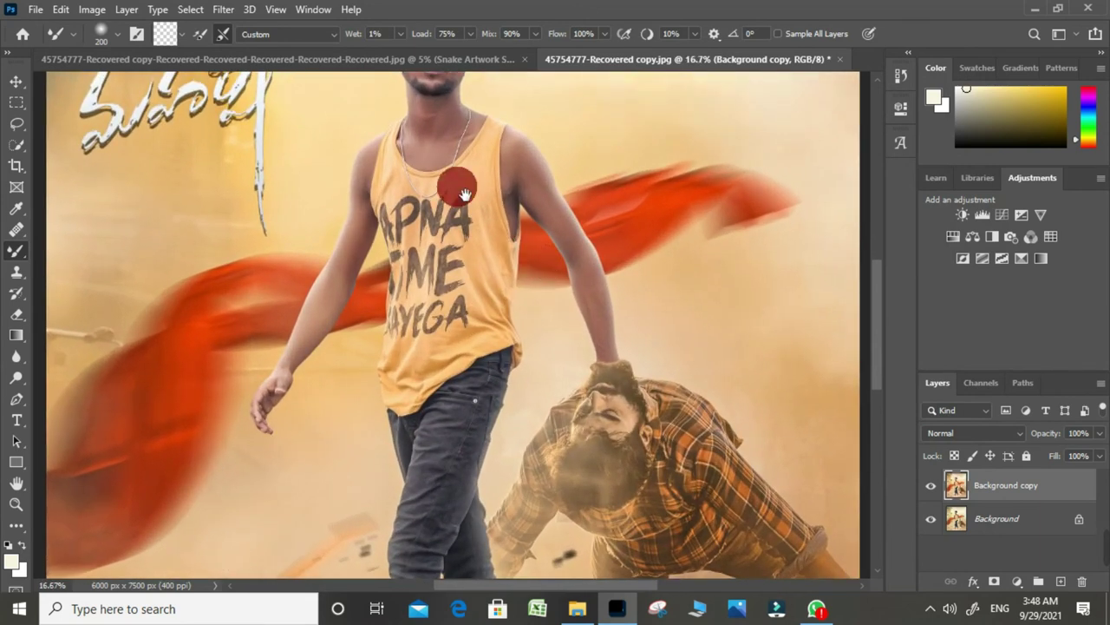
scroll(446, 186, "up", 3)
key("ctrl+plus")
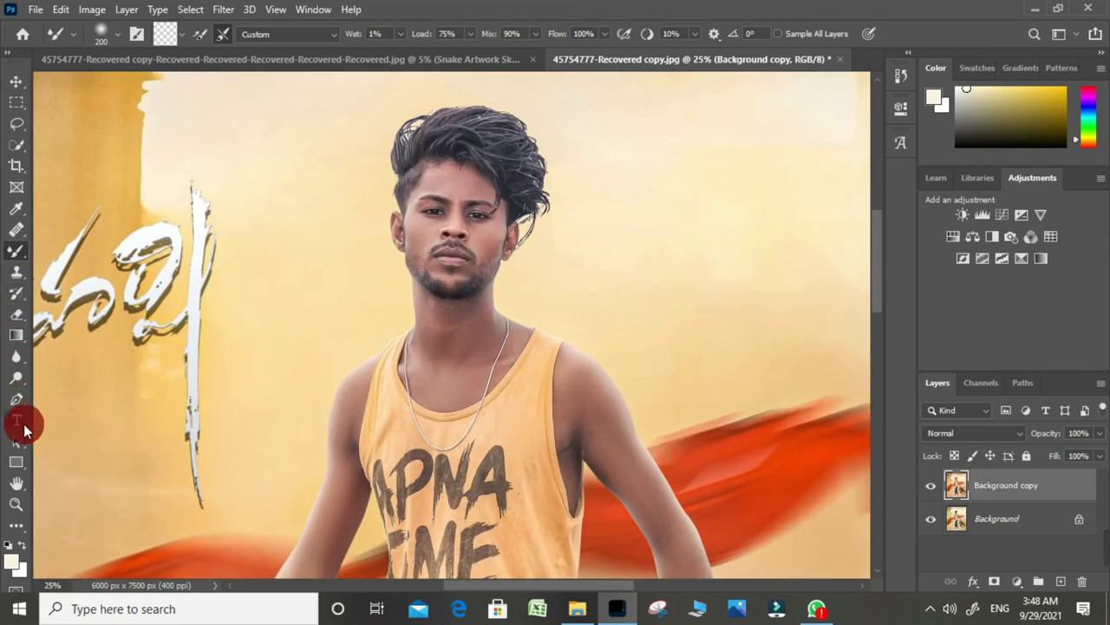
left_click(16, 377)
left_click_drag(1032, 486, 1061, 581)
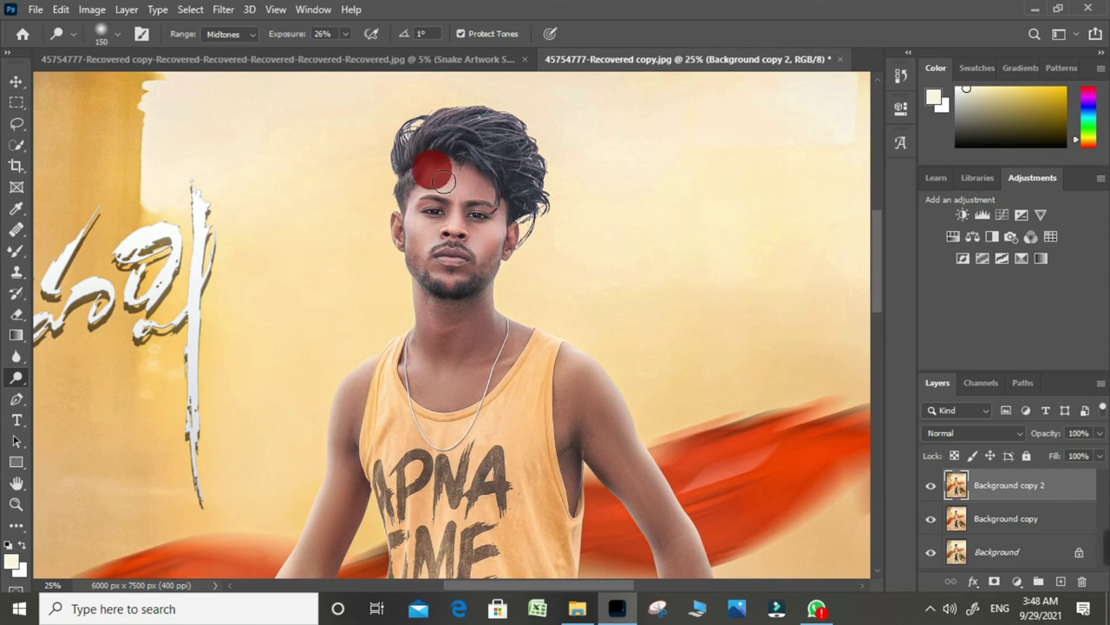
- Dodge the man's arm and upper arm brighter, adjusting the brush size as needed
scroll(456, 364, "down", 2)
left_click_drag(444, 314, 452, 288)
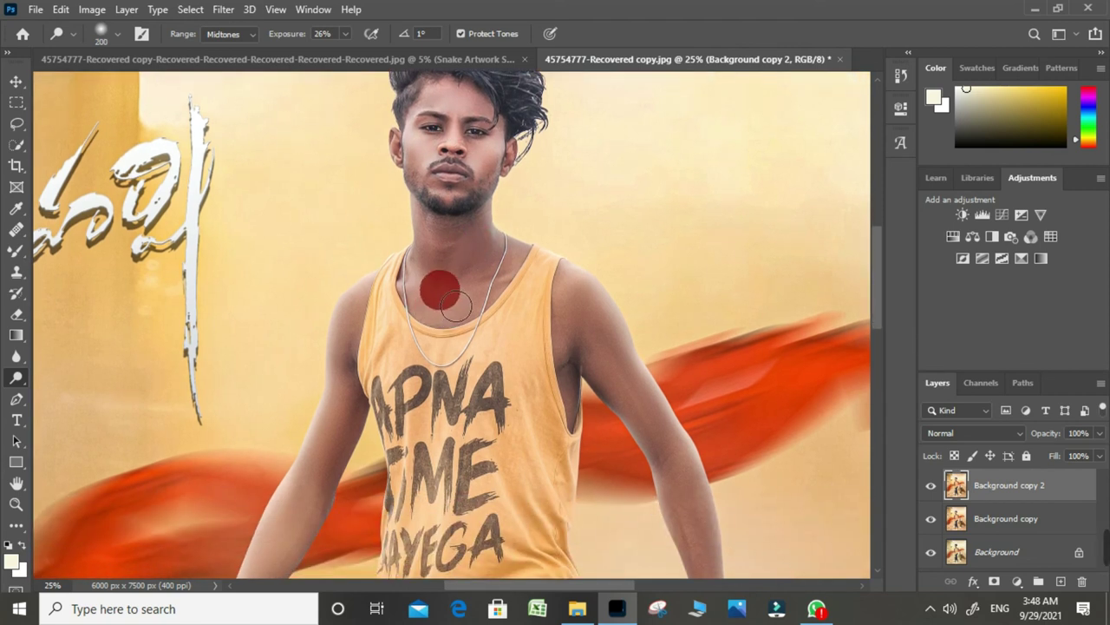
left_click_drag(436, 249, 371, 197)
mouse_move(471, 240)
left_mouse_down()
mouse_move(596, 450)
mouse_move(491, 224)
left_mouse_up()
key("bracketleft")
key("bracketleft")
left_click_drag(582, 385, 567, 520)
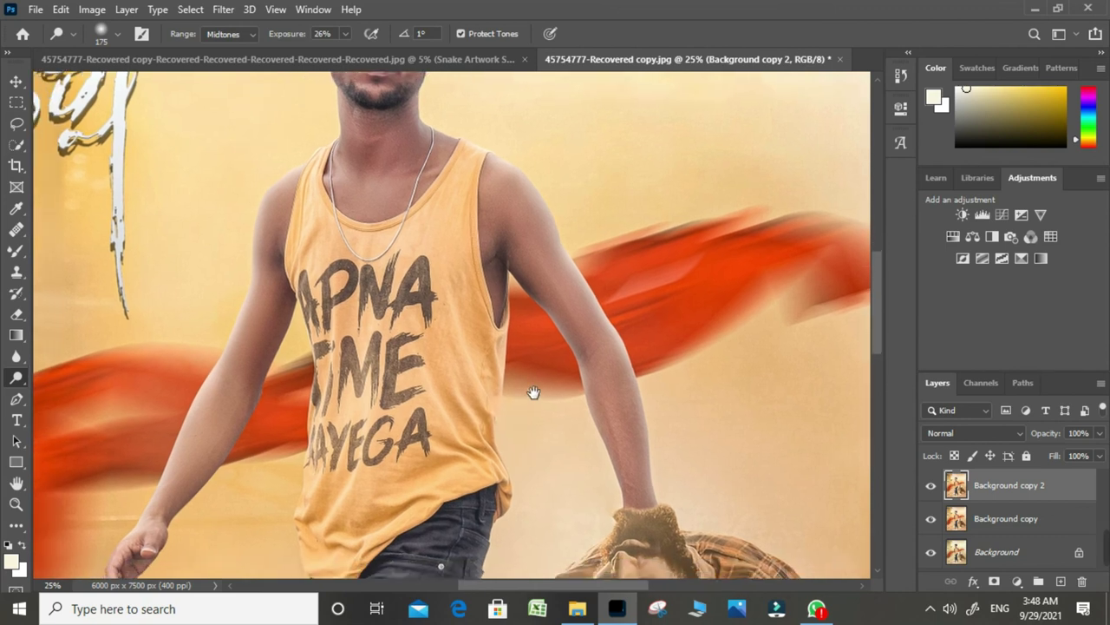
left_click_drag(532, 389, 656, 289)
mouse_move(425, 295)
left_mouse_down()
mouse_move(421, 124)
mouse_move(309, 402)
left_mouse_up()
key("bracketright")
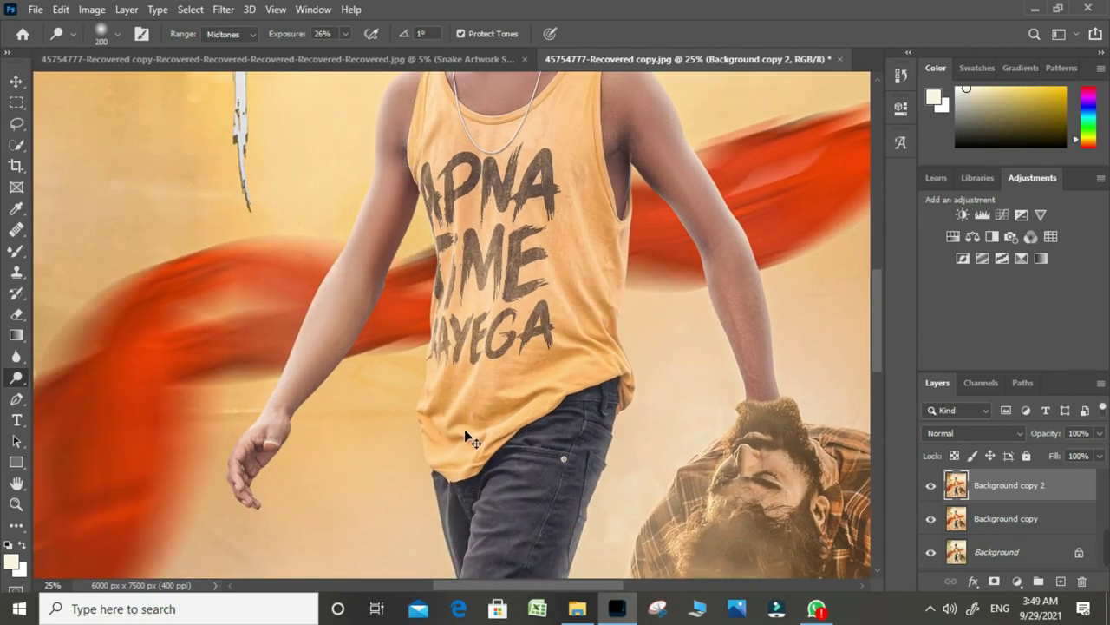
- Dodge the jeans and torso up to the shirt with a 300 px brush
key("ctrl+minus")
key("bracketright")
scroll(482, 325, "down", 5)
left_click_drag(477, 265, 528, 201)
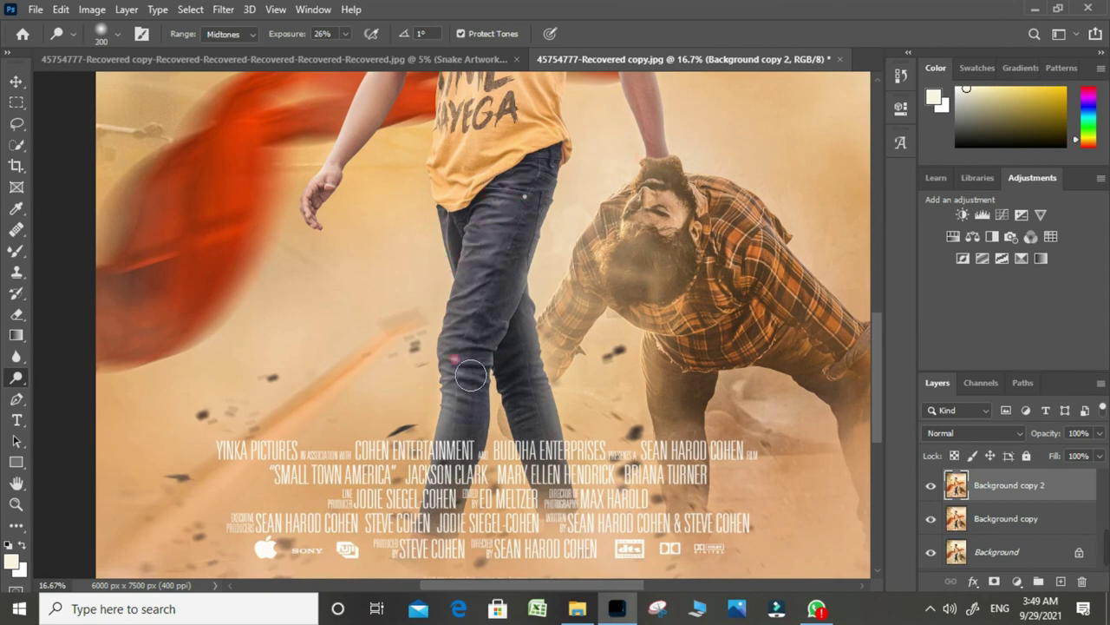
left_click_drag(487, 197, 460, 347)
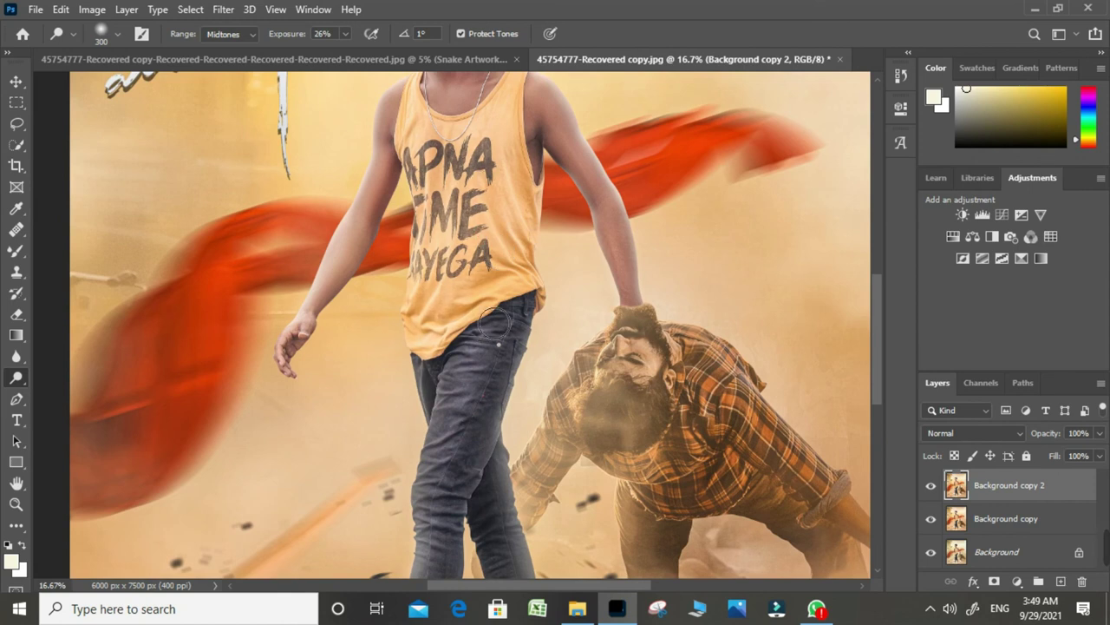
scroll(466, 339, "down", 4)
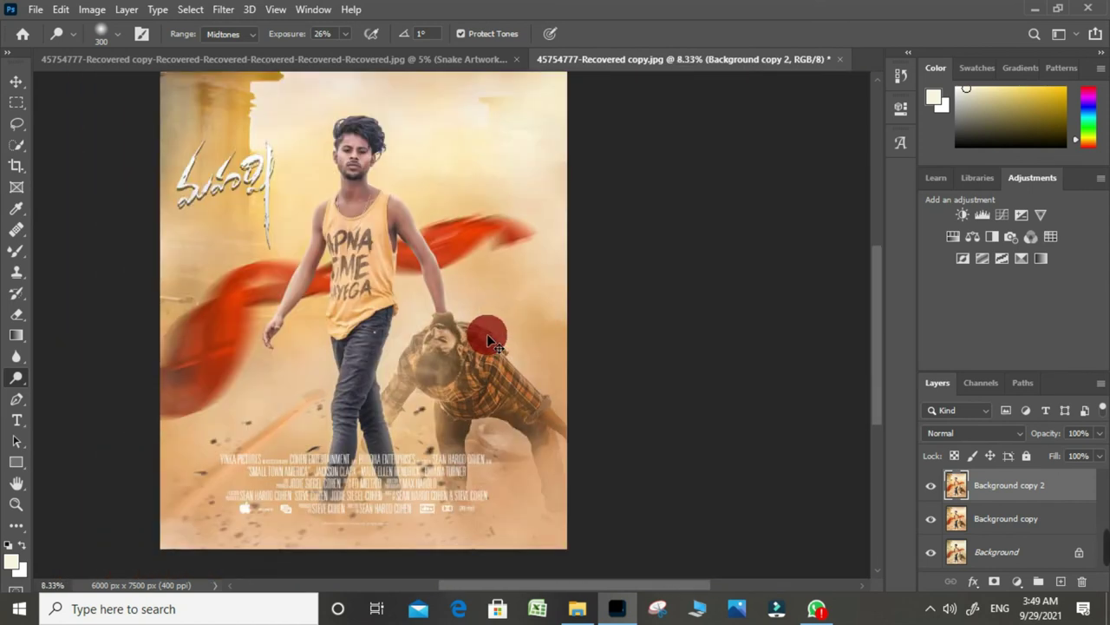
left_click_drag(487, 333, 575, 373)
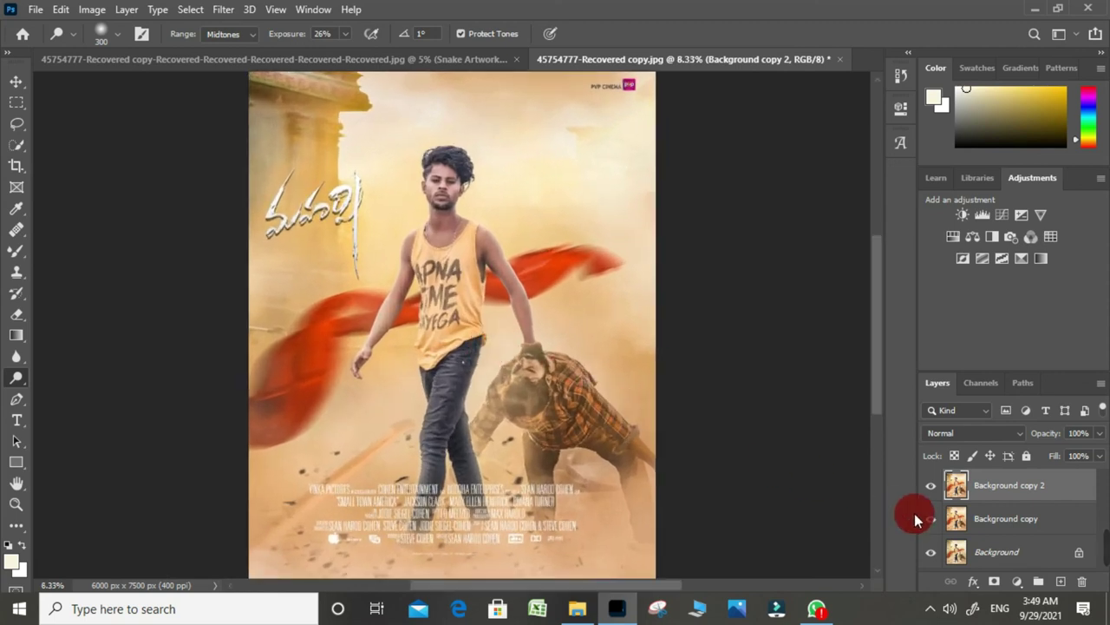
left_click(623, 432)
left_click_drag(607, 423, 467, 331)
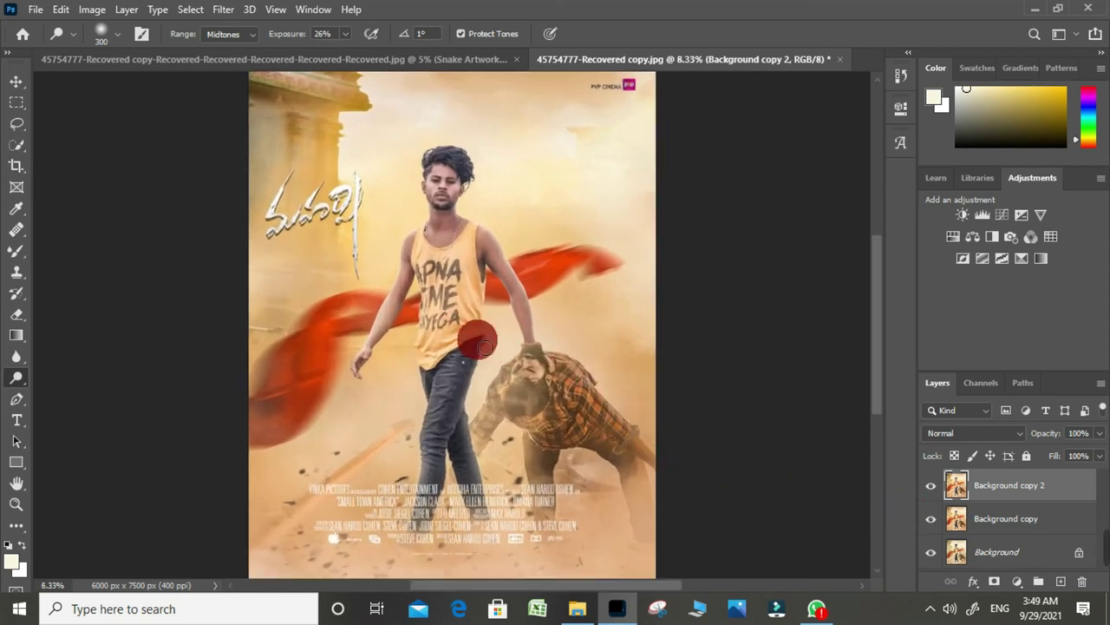
- Open E:\LOGO in File Explorer and drag the RK. Logo Png file into Photoshop
left_click(577, 608)
left_click(78, 417)
double_click(281, 223)
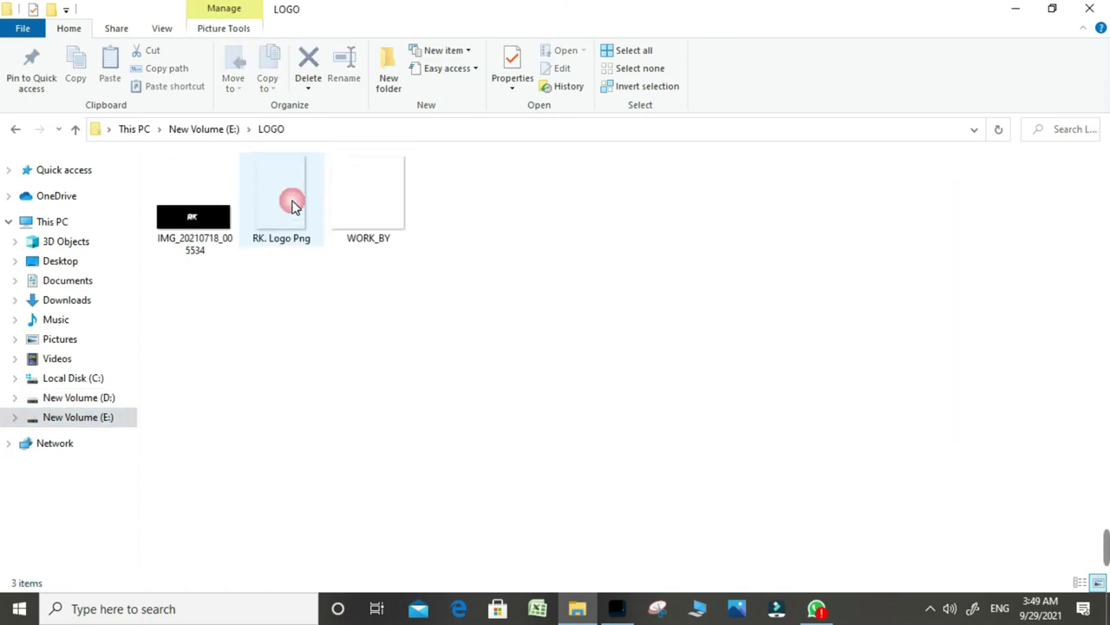
left_click_drag(293, 205, 574, 560)
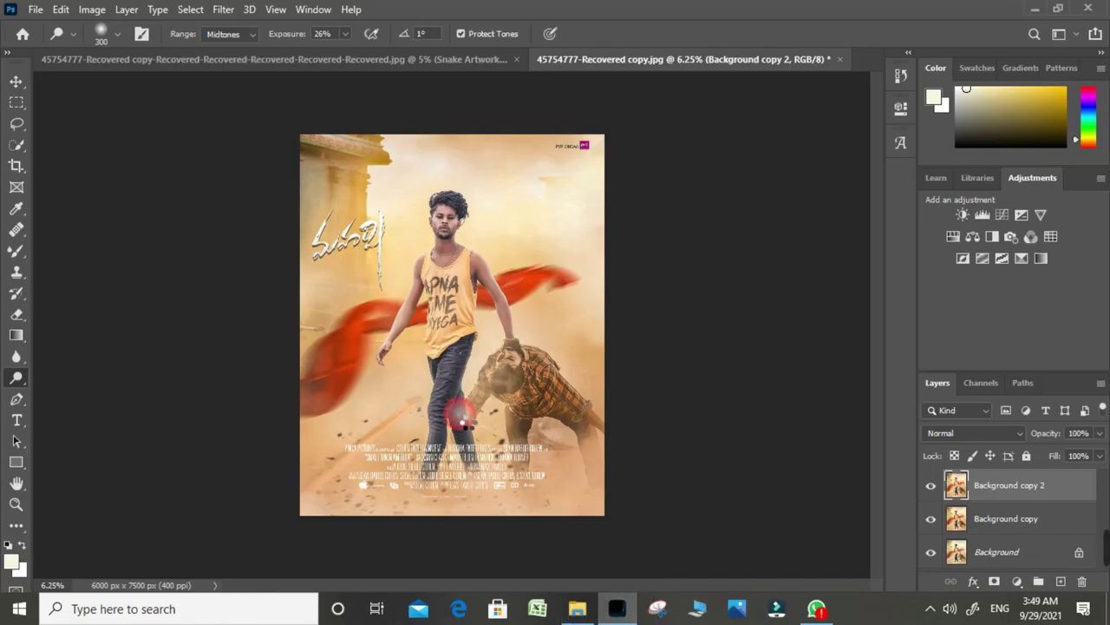
- Place the RK logo on the poster, scale it up, and rasterize the layer
left_click_drag(462, 422, 462, 425)
left_click_drag(453, 524, 460, 607)
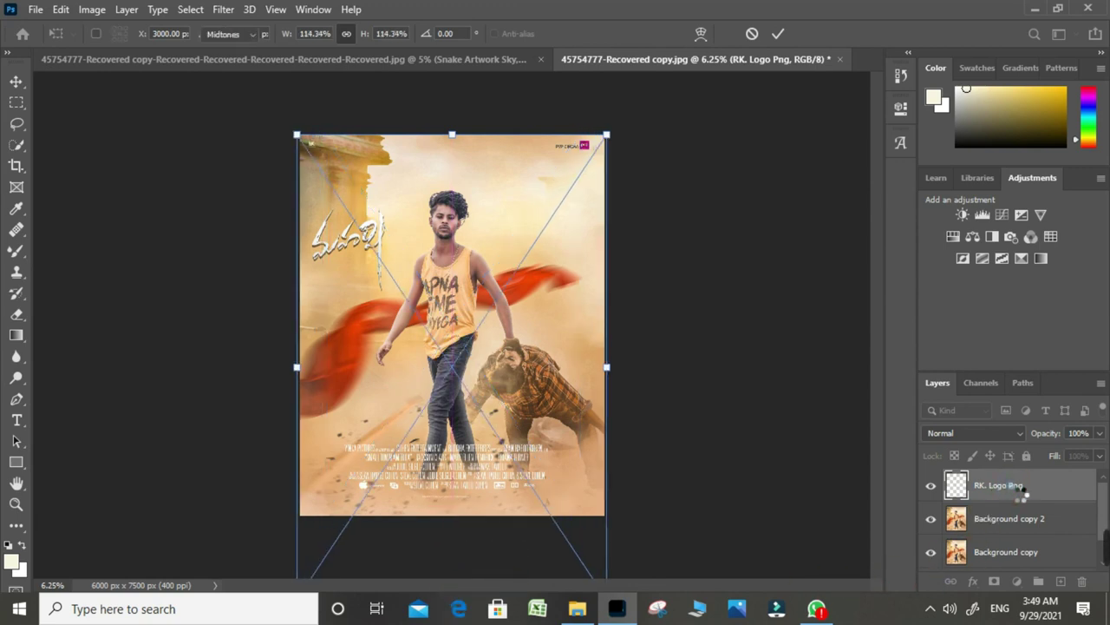
left_click(894, 303)
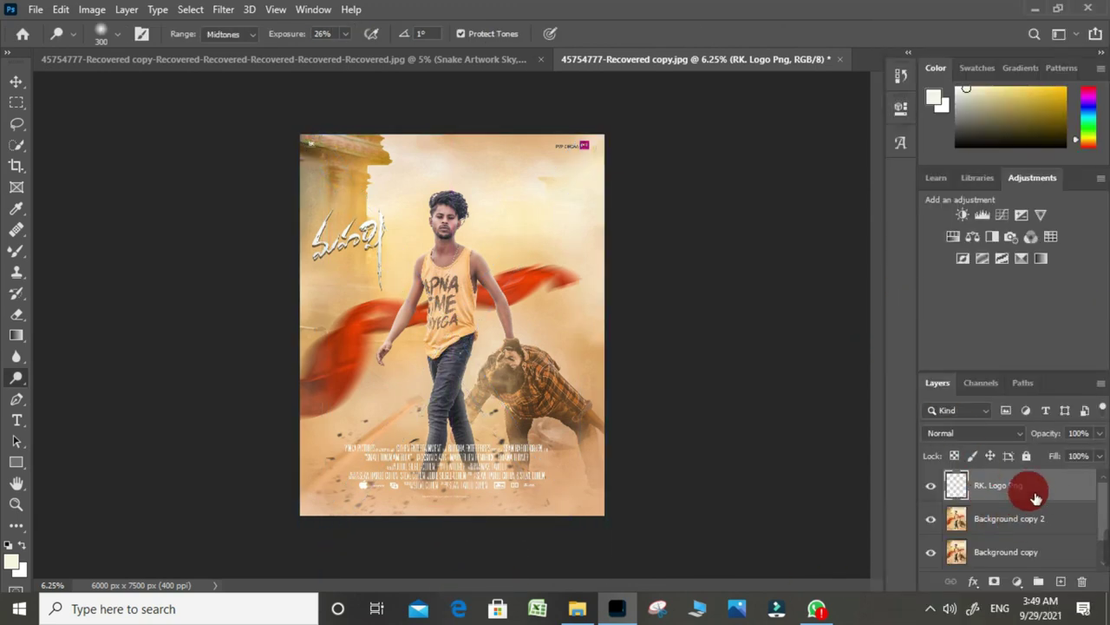
- Duplicate the logo layer, move the copy left and up, and set its blend mode to Screen
left_click_drag(1035, 497, 1060, 580)
key("ctrl+t")
left_click_drag(503, 438, 399, 412)
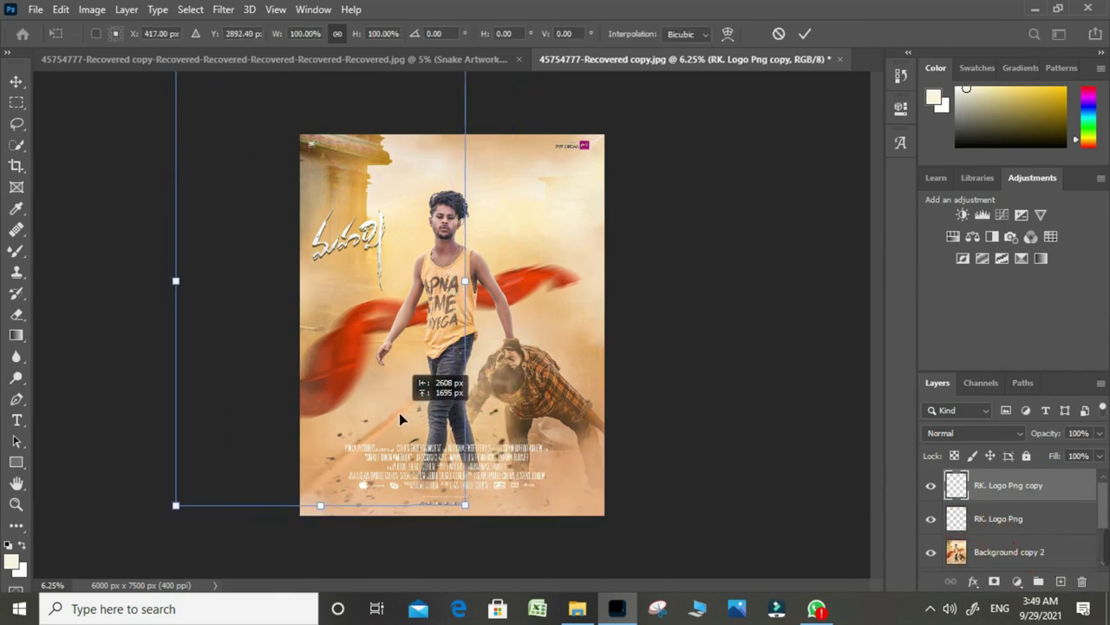
left_click(425, 424)
left_click(991, 436)
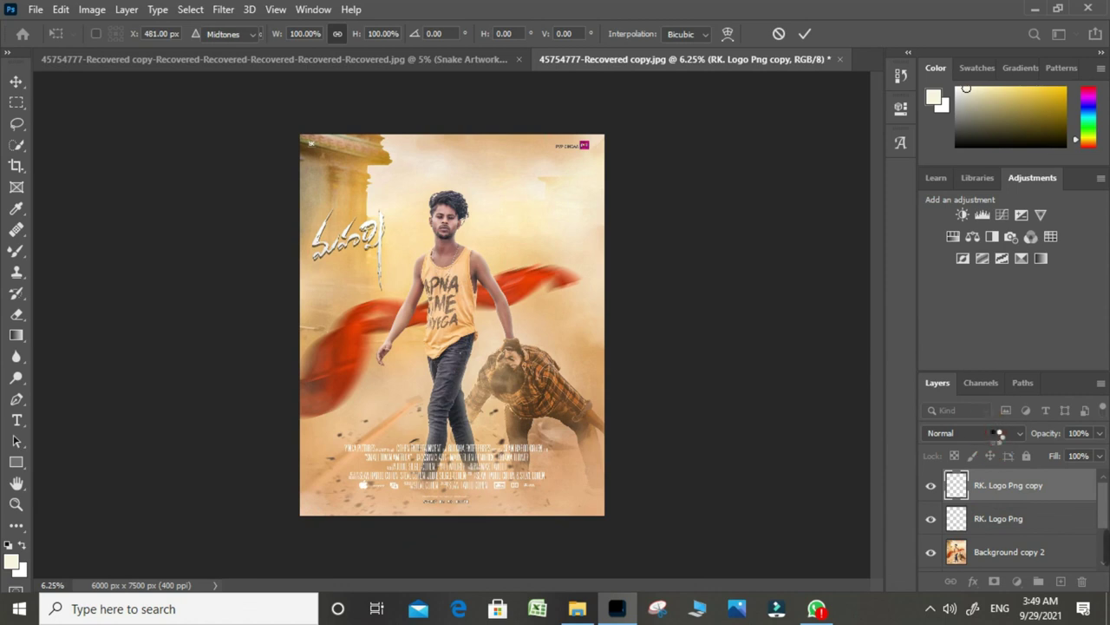
left_click(997, 433)
left_click(950, 325)
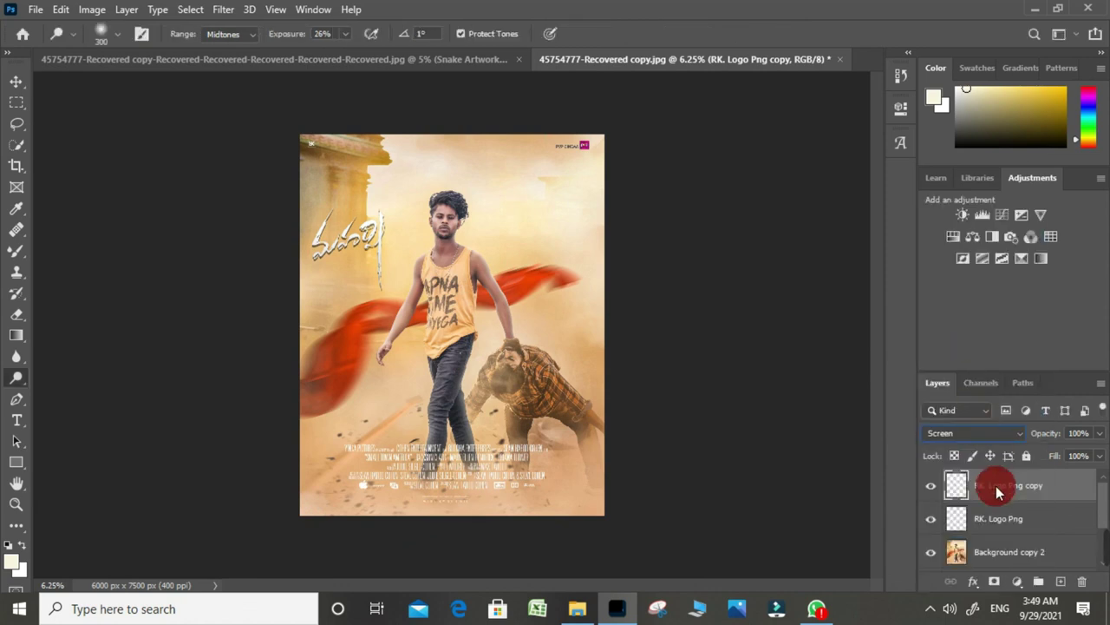
scroll(494, 352, "up", 1)
scroll(489, 310, "up", 1)
scroll(474, 230, "up", 1)
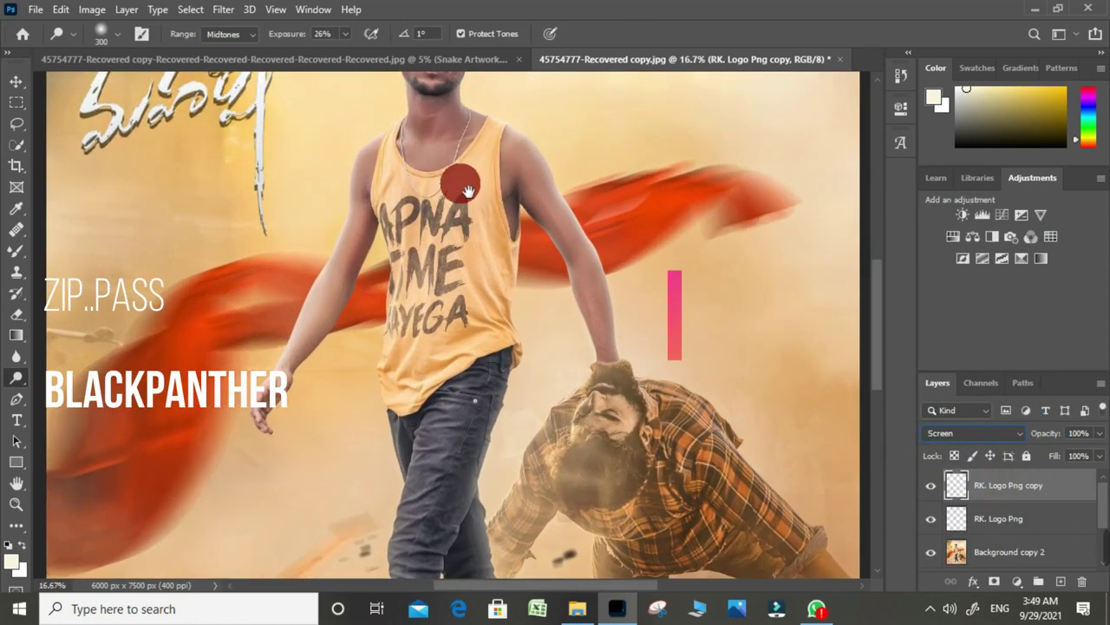
scroll(470, 291, "up", 1)
scroll(459, 308, "up", 1)
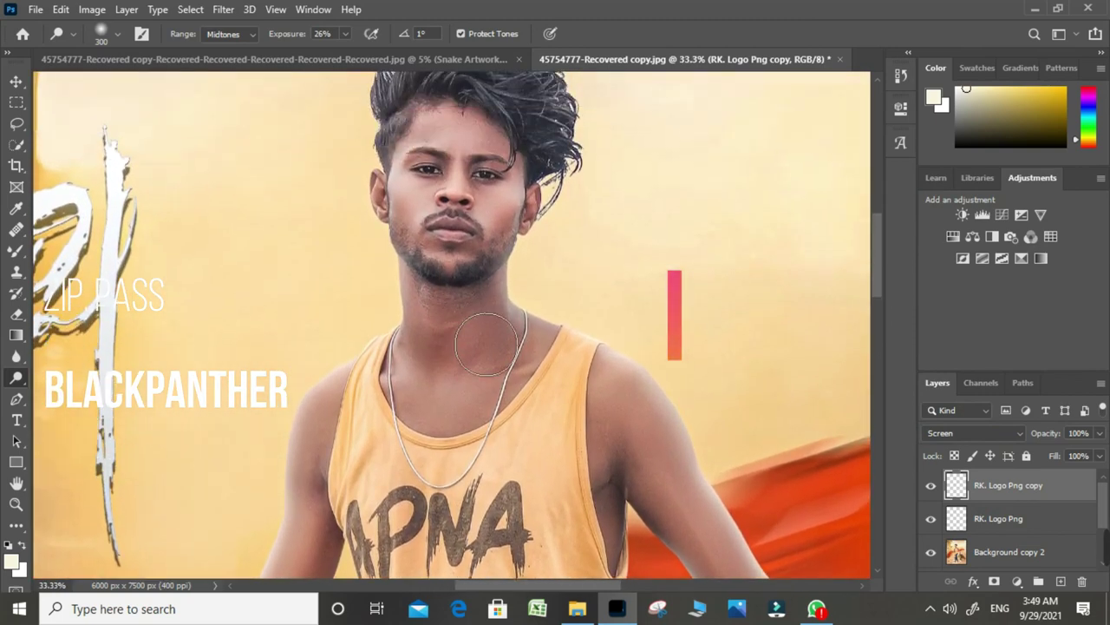
scroll(454, 312, "down", 1)
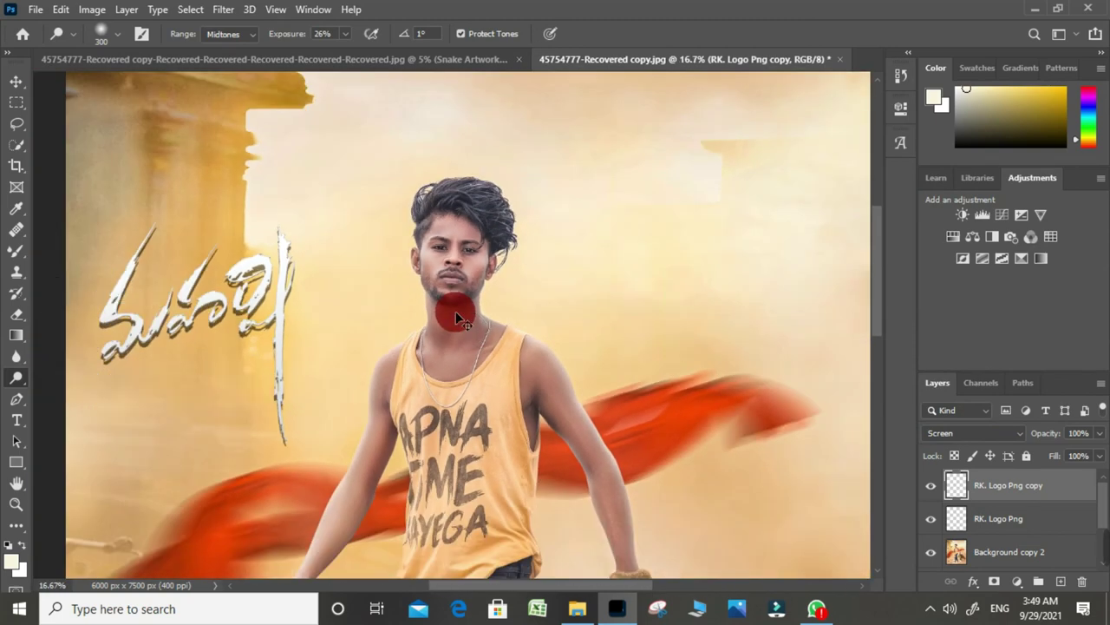
- Save the poster as a maximum-quality JPEG, replacing 45754777-Recovered copy.jpg
key("ctrl+shift+s")
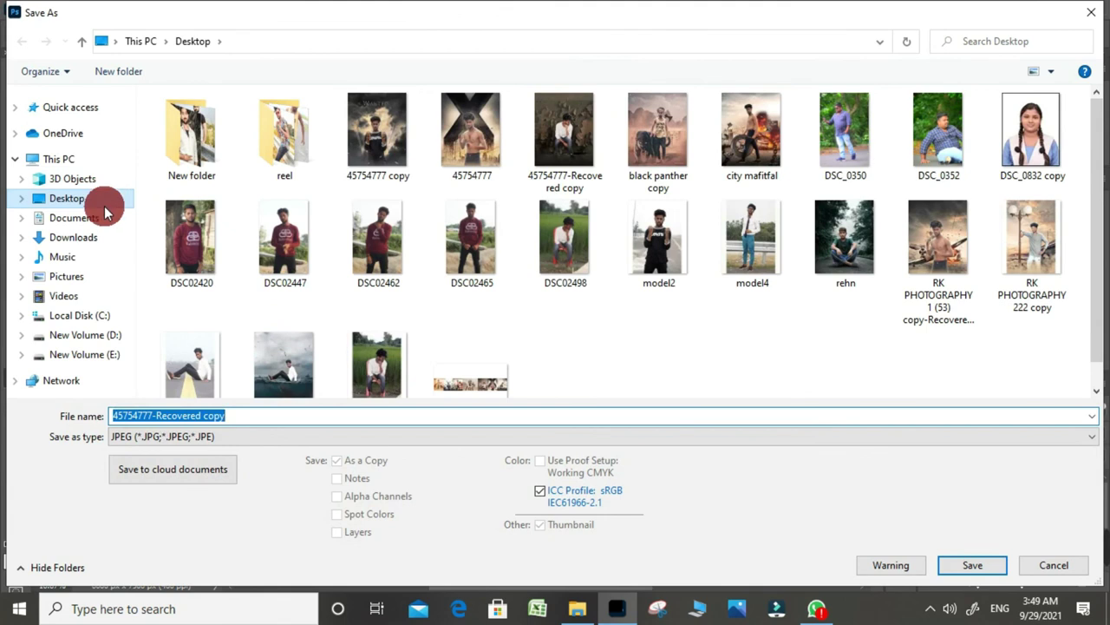
left_click(972, 564)
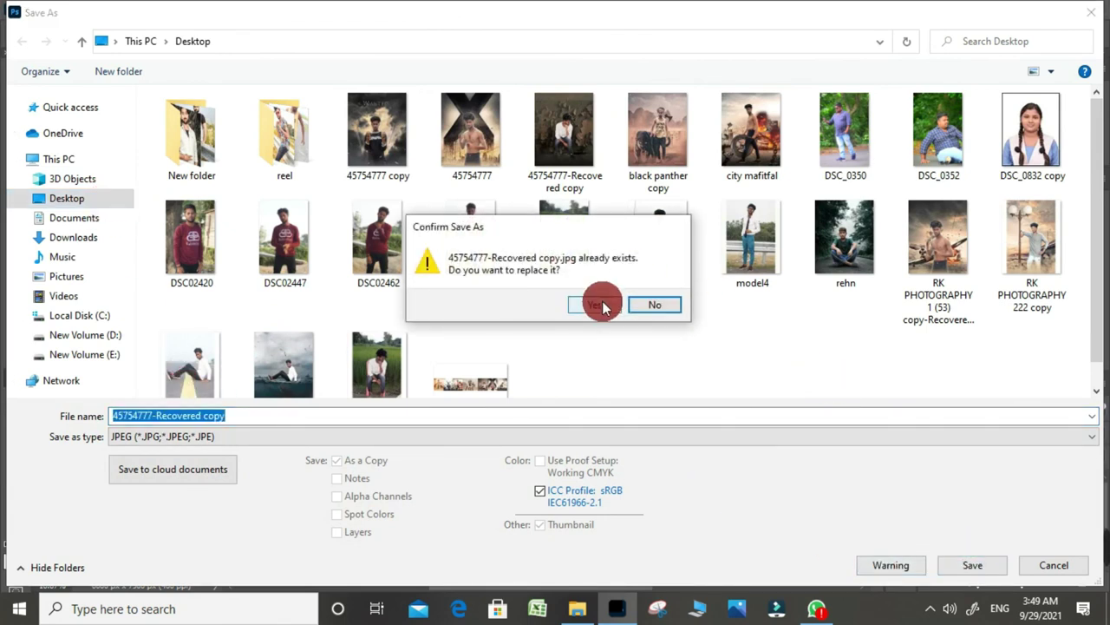
left_click(655, 308)
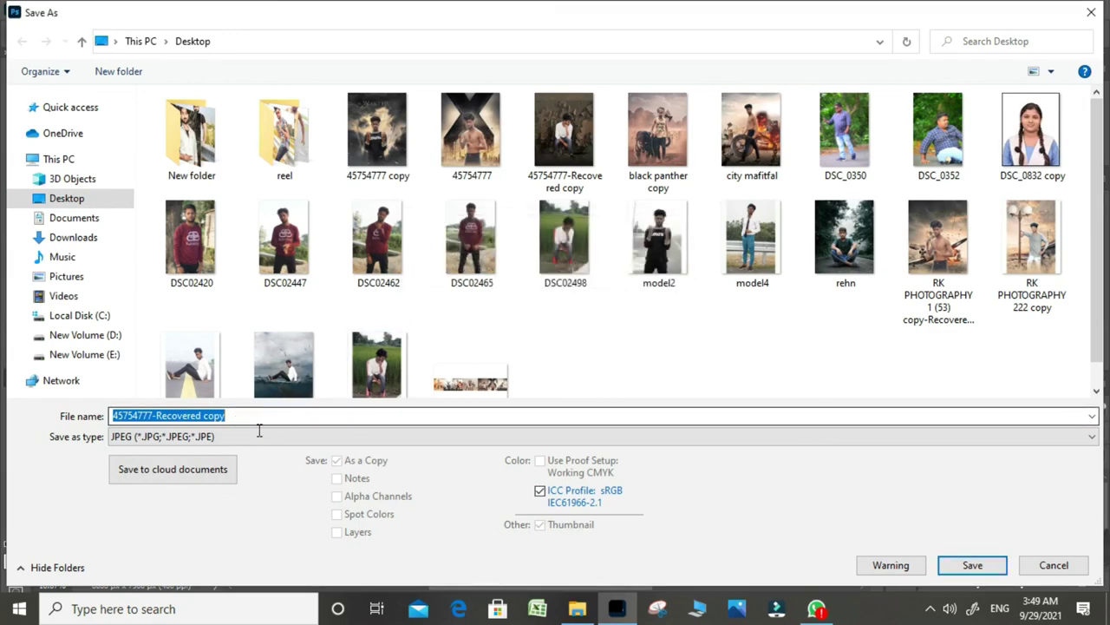
left_click(1007, 571)
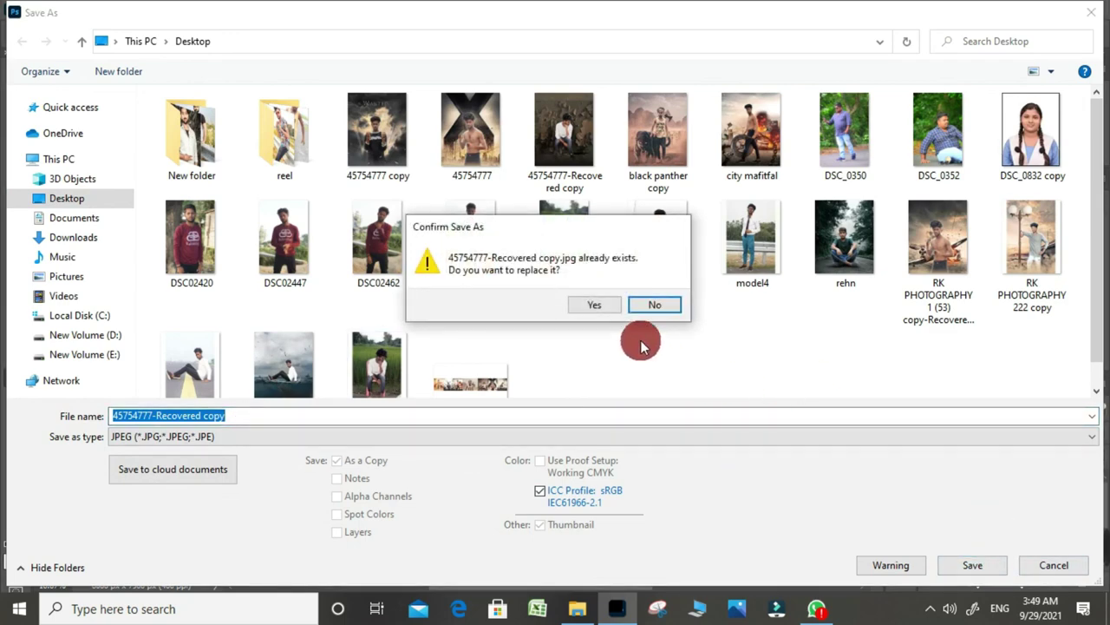
left_click(590, 305)
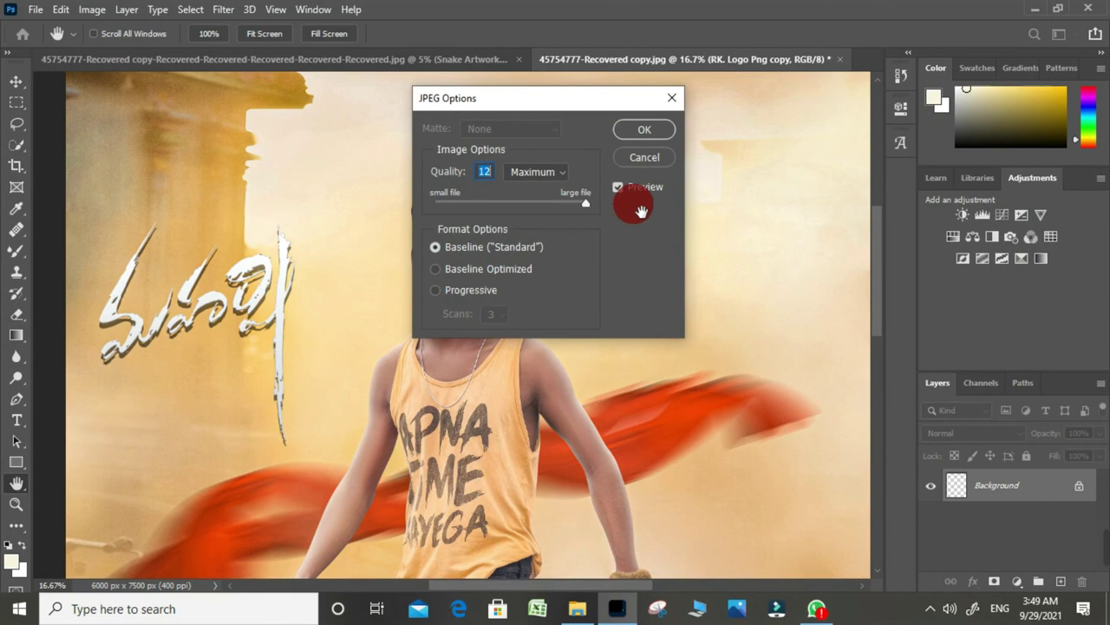
left_click(640, 134)
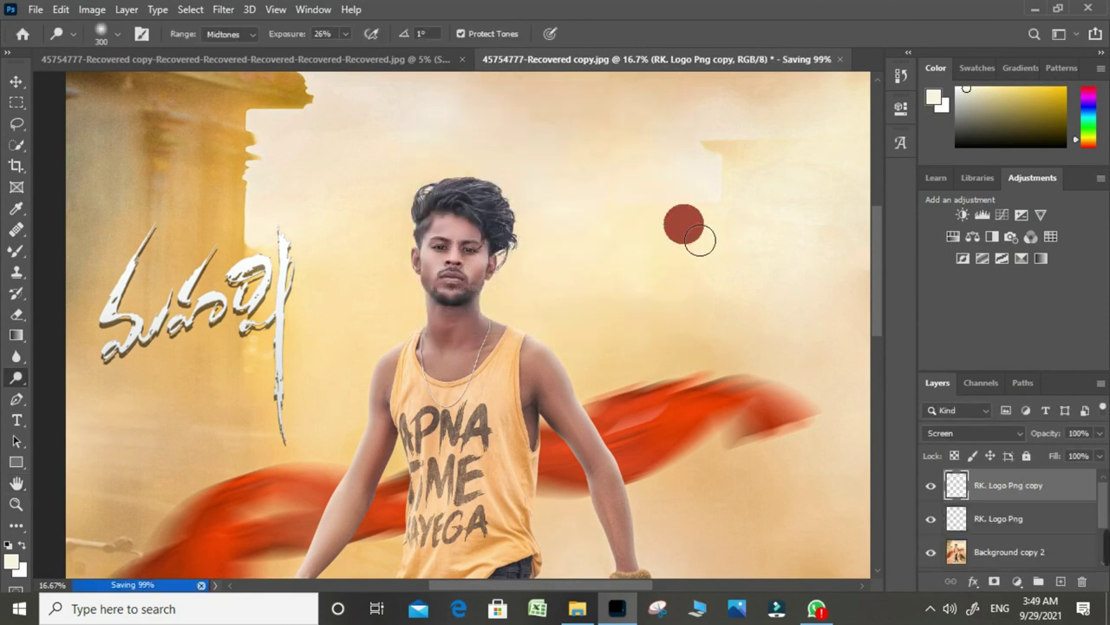